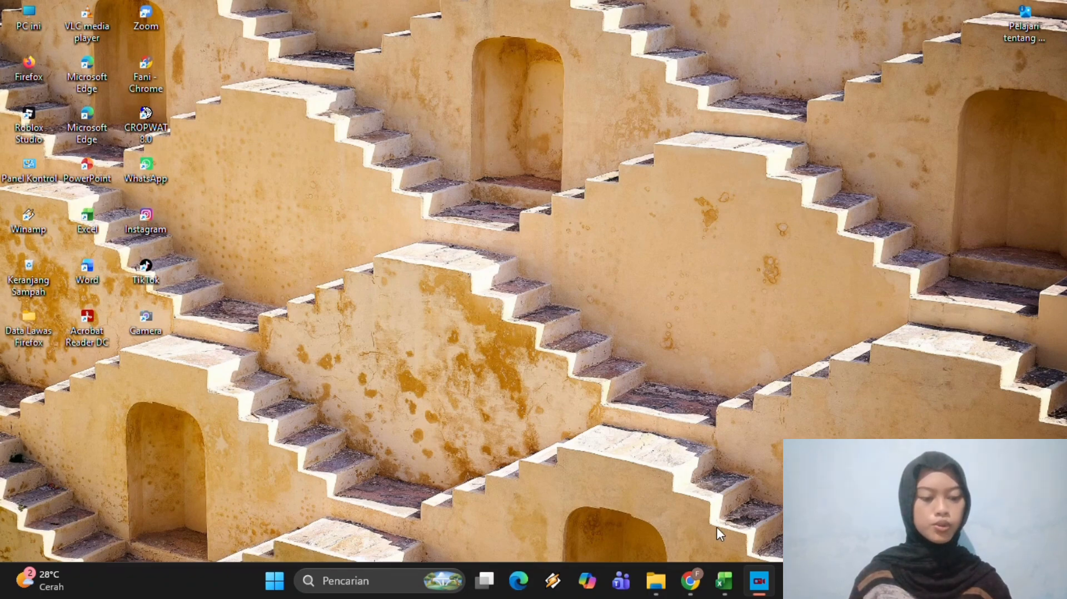
Switch to the Excel workbook and review the monthly Banjarmasin weather data and the station location notes.
left_click(721, 573)
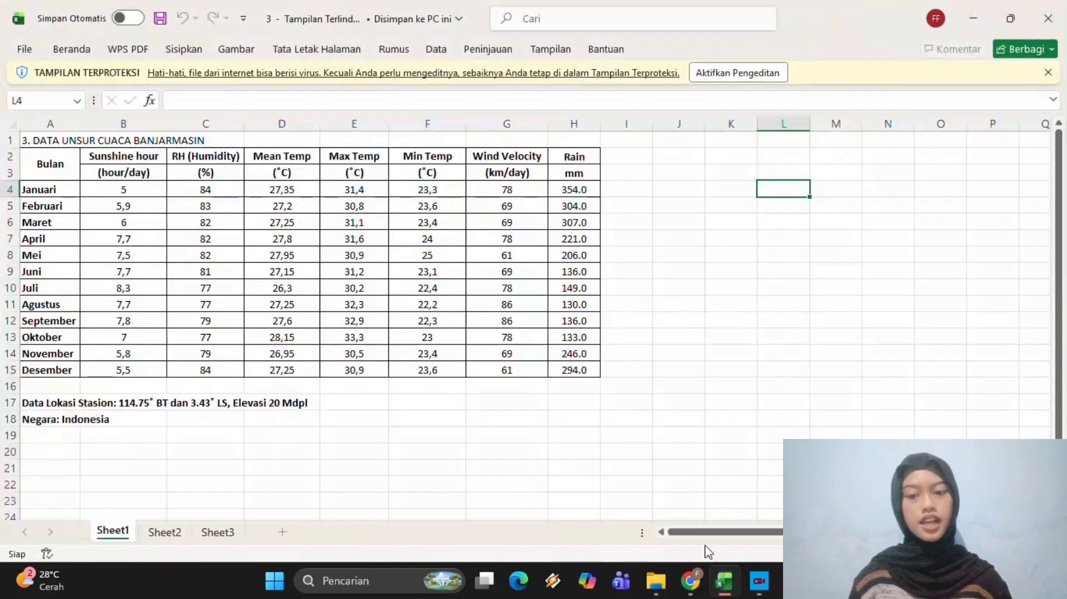
scroll(410, 316, "up", 2, "ctrl")
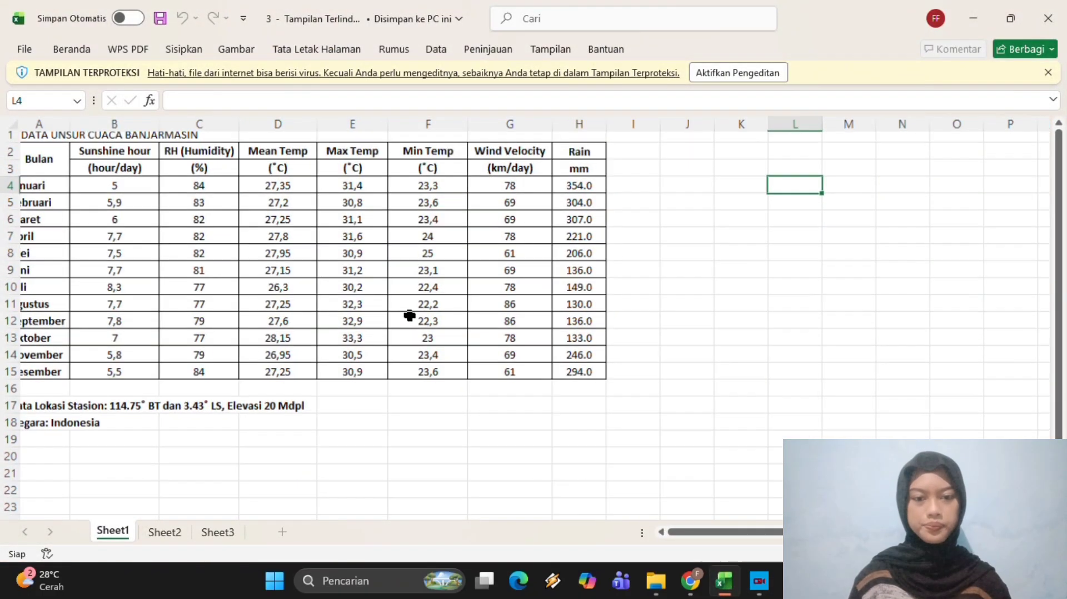
scroll(410, 308, "down", 2, "ctrl")
scroll(409, 310, "up", 2, "ctrl")
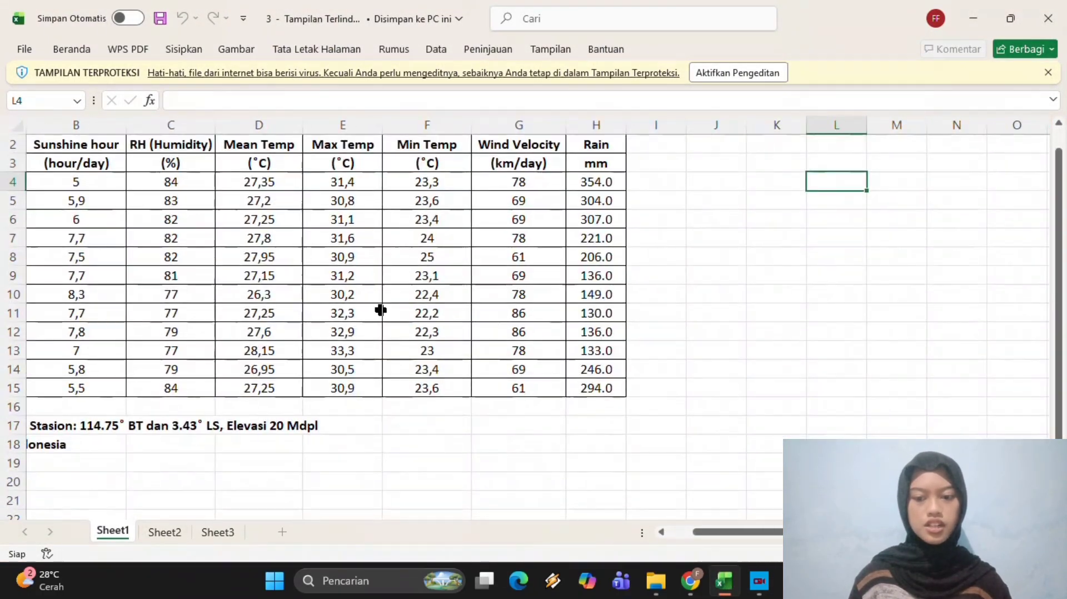
scroll(316, 296, "up", 1)
scroll(316, 297, "left", 1)
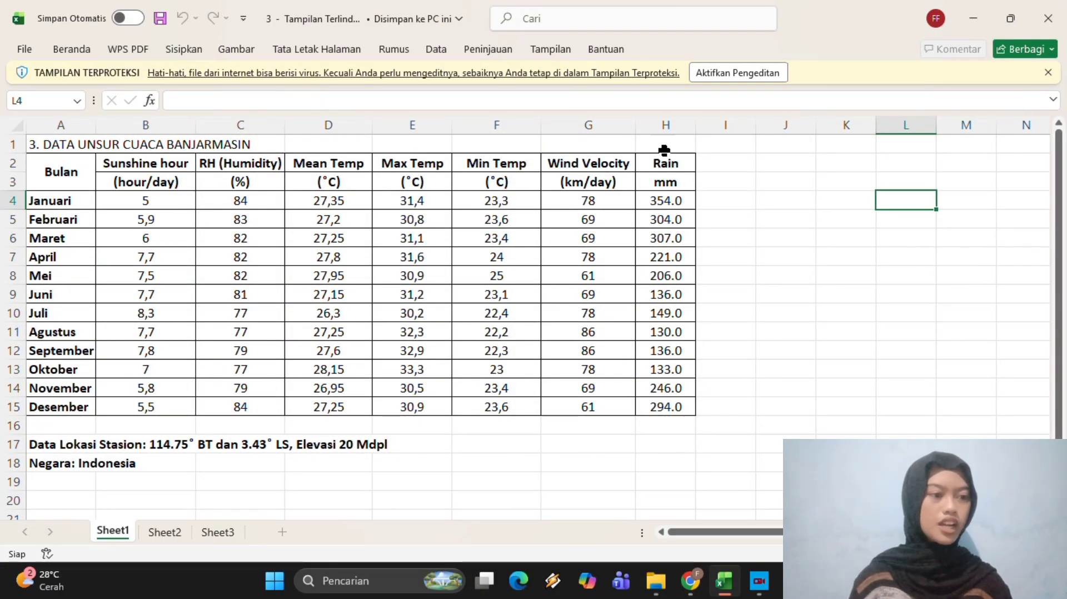
Launch CROPWAT 8.0 from the desktop, dismiss the welcome message and open the Climate/ETo data form.
left_click(982, 29)
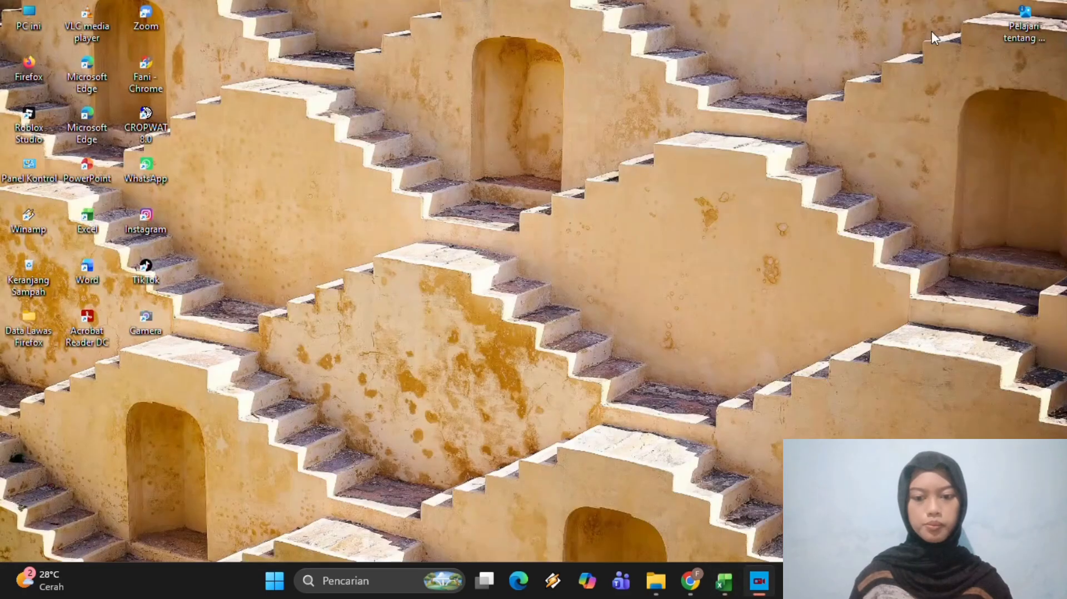
double_click(144, 114)
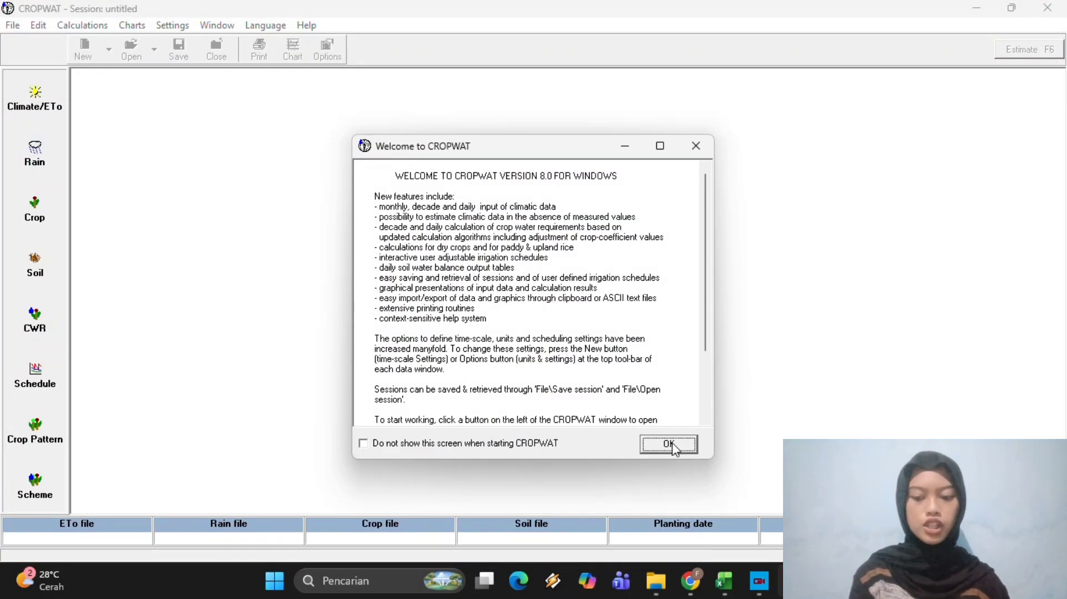
left_click(670, 444)
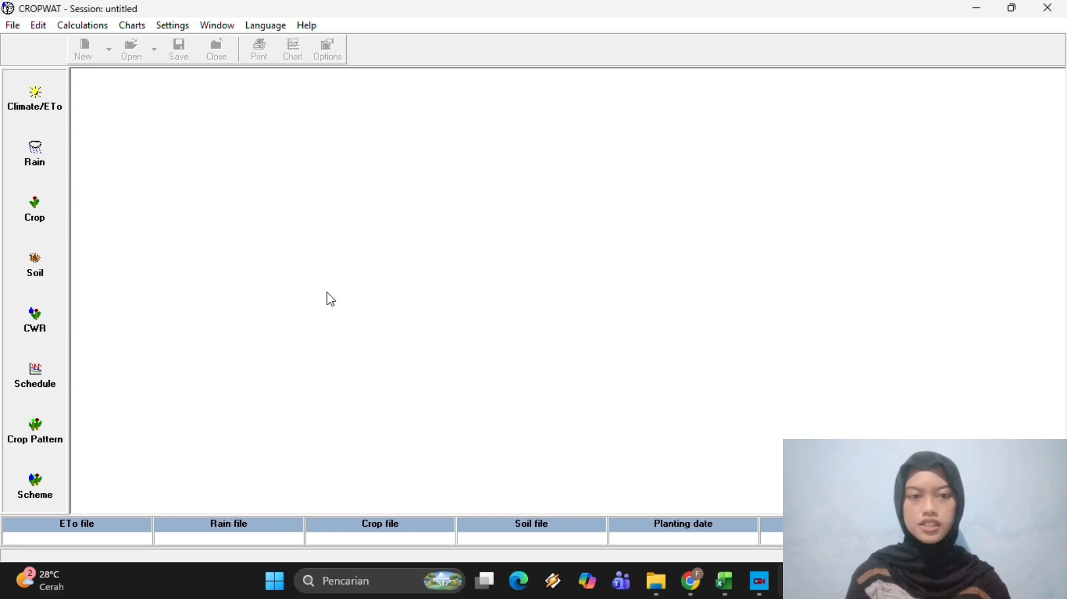
left_click(53, 115)
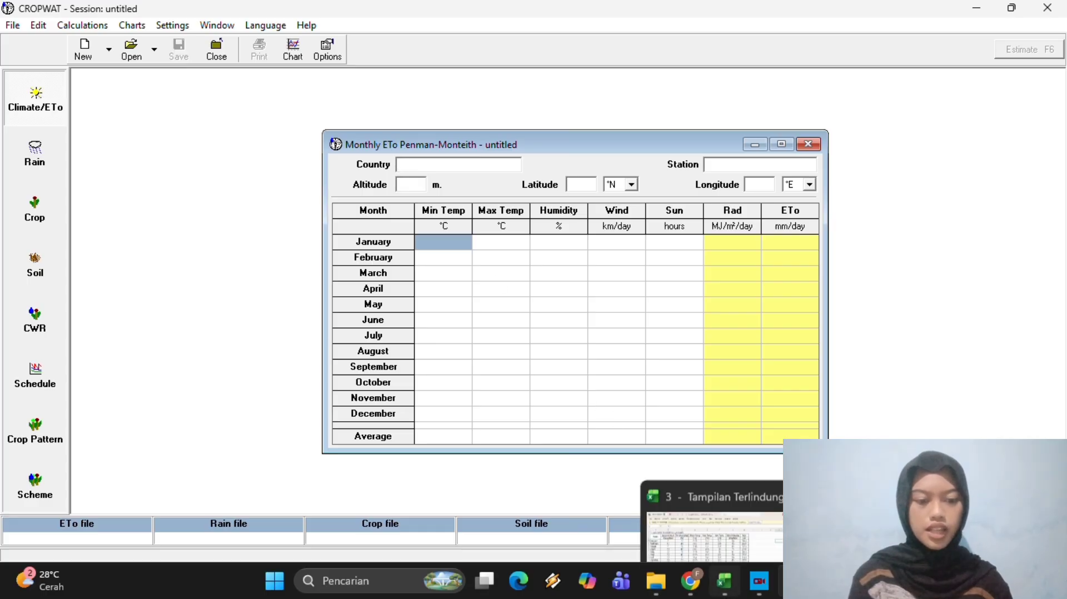
Close the CRW8 (1) File Explorer window and the browser showing FAO's CropWat page.
left_click(724, 581)
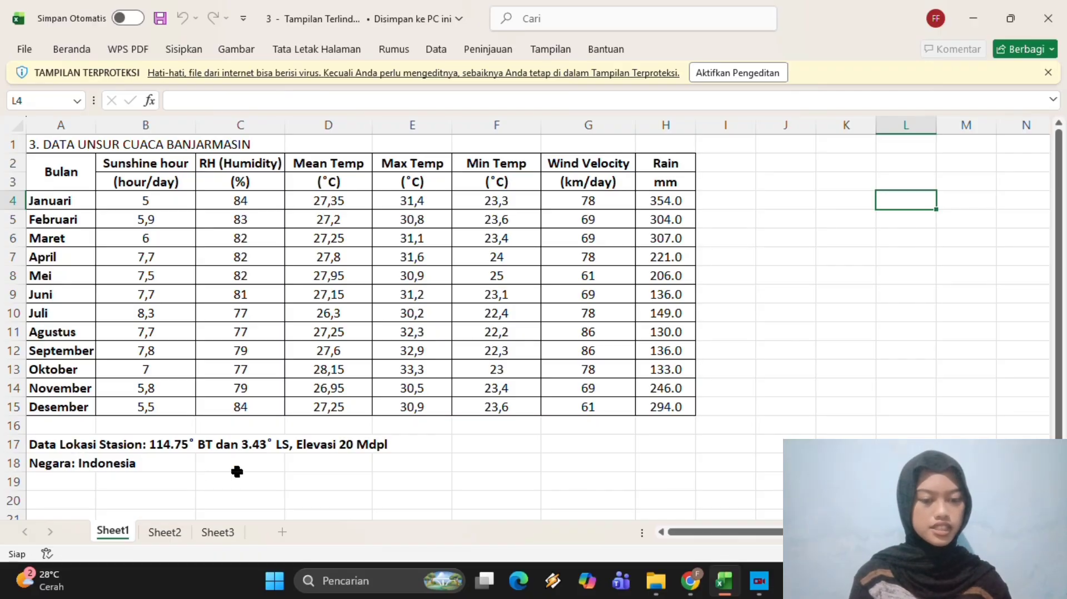
mouse_move(690, 581)
left_click(750, 499)
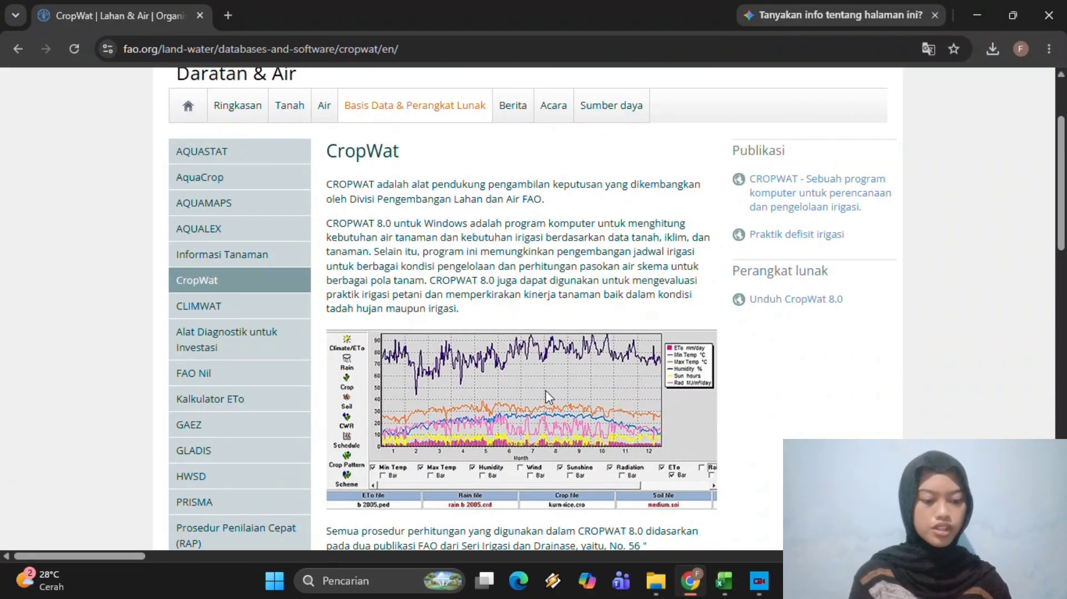
mouse_move(656, 581)
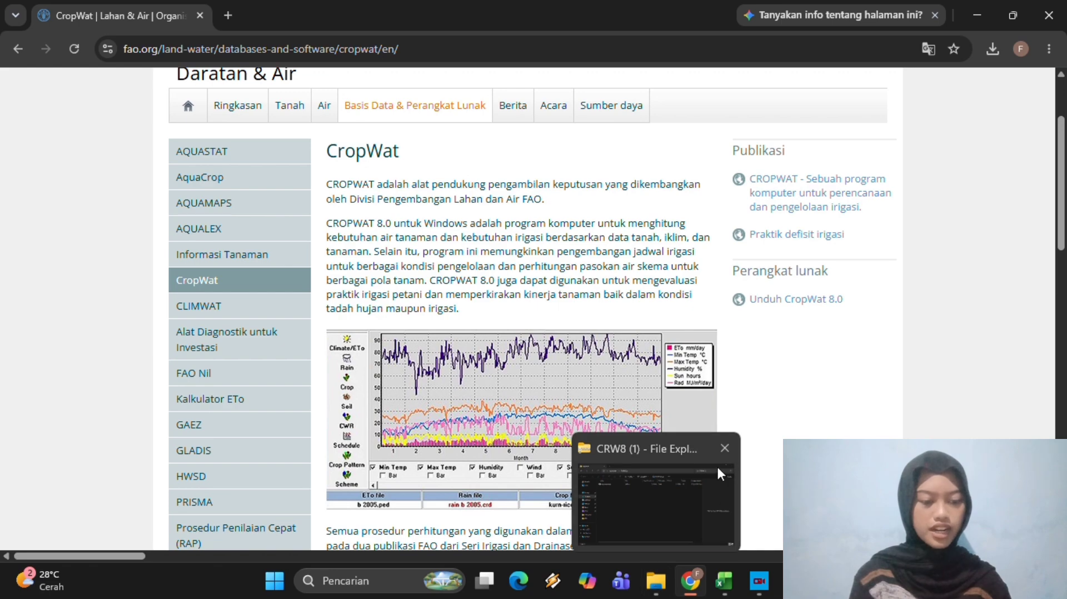
left_click(724, 449)
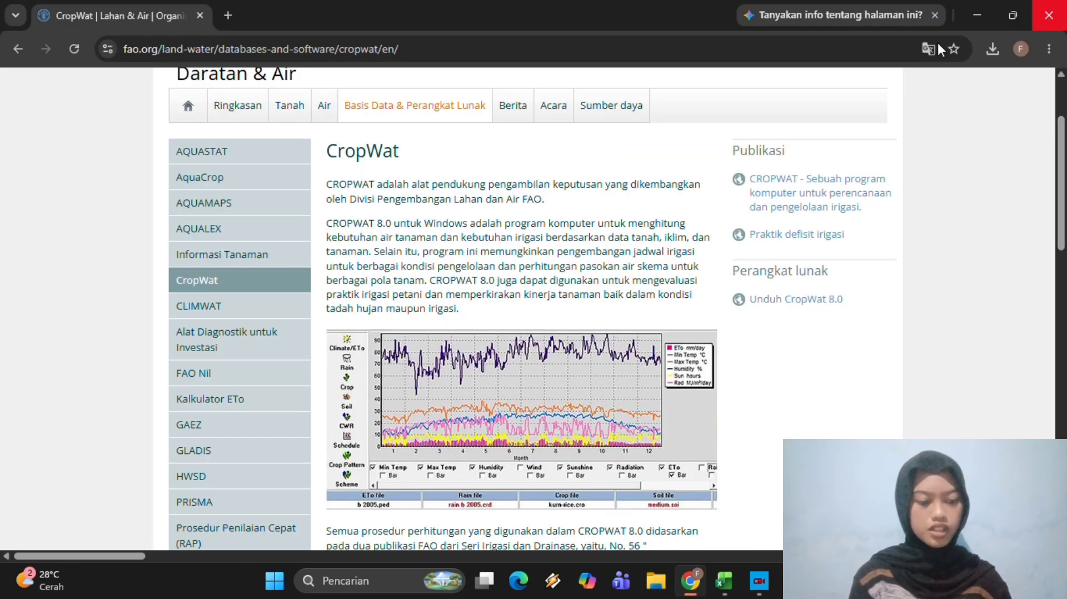
left_click(1049, 15)
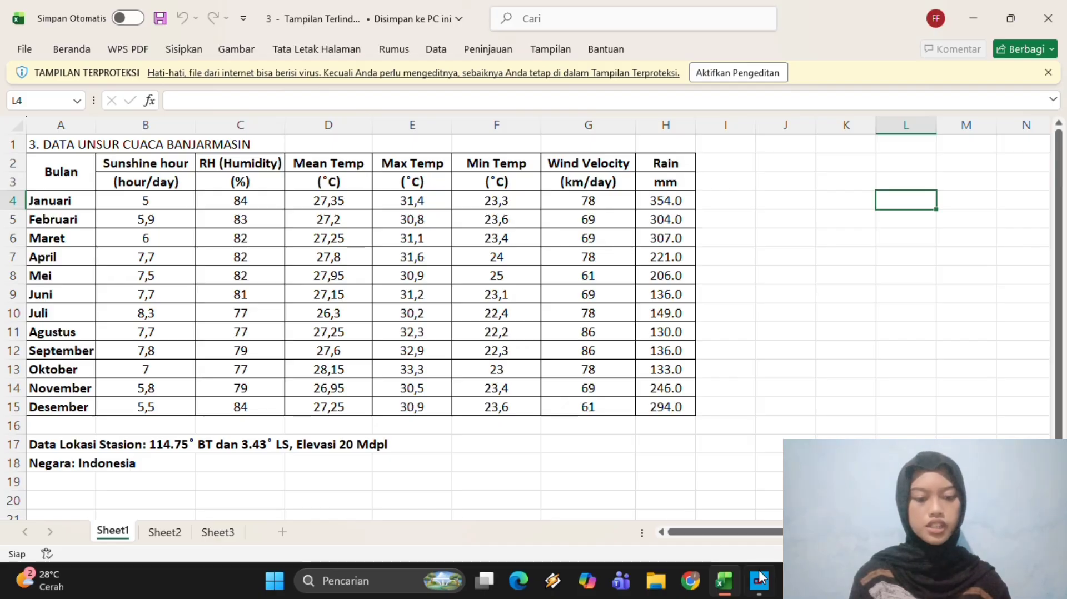
Return to CROPWAT and enter indonesia as the country in the Monthly ETo Penman-Monteith form.
mouse_move(794, 580)
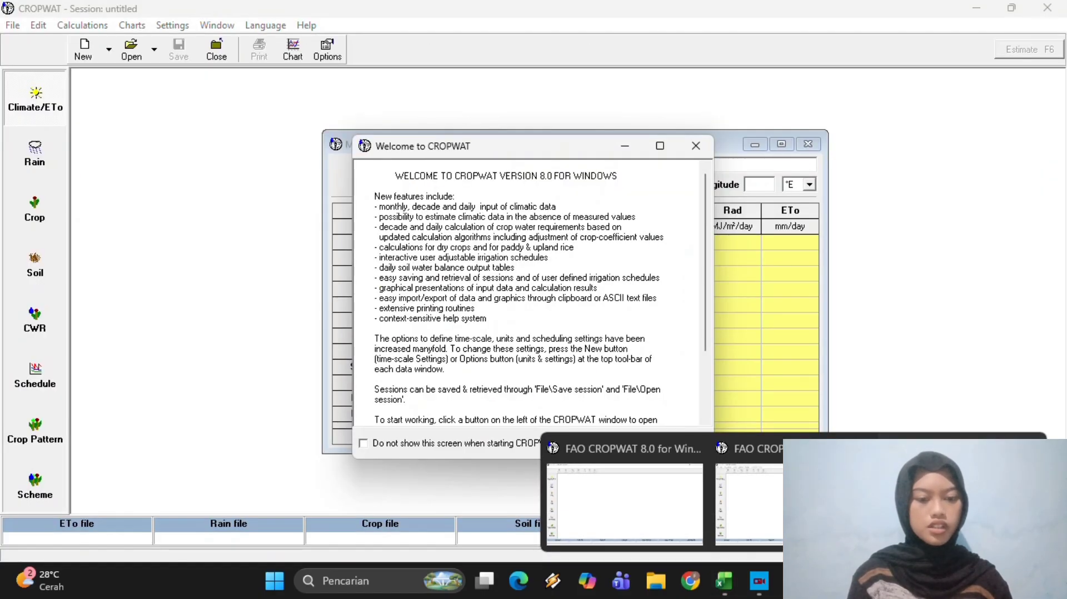
left_click(806, 500)
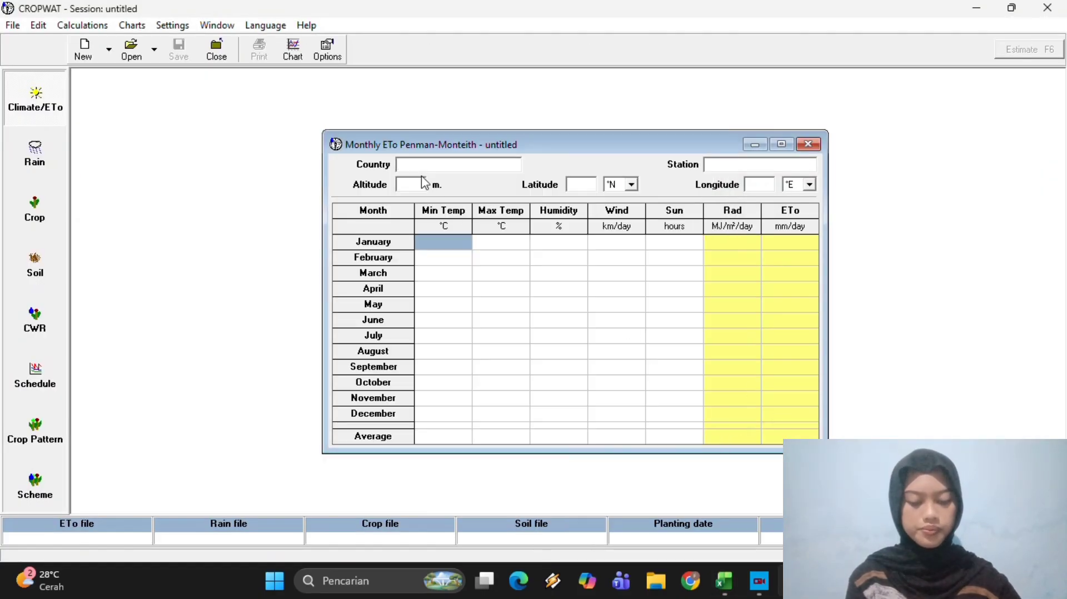
type("indo")
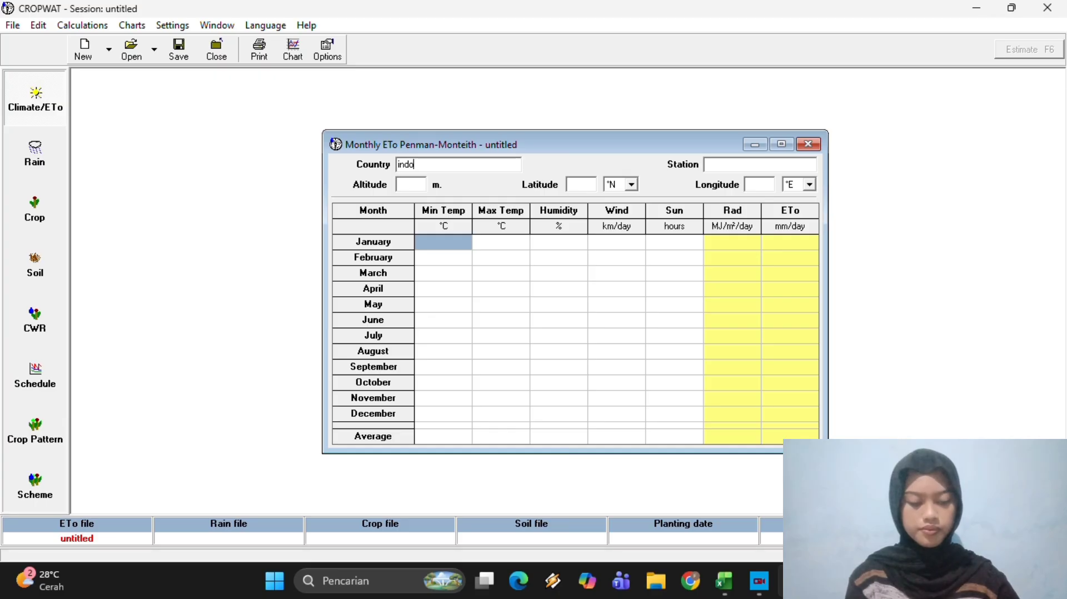
type("nesia")
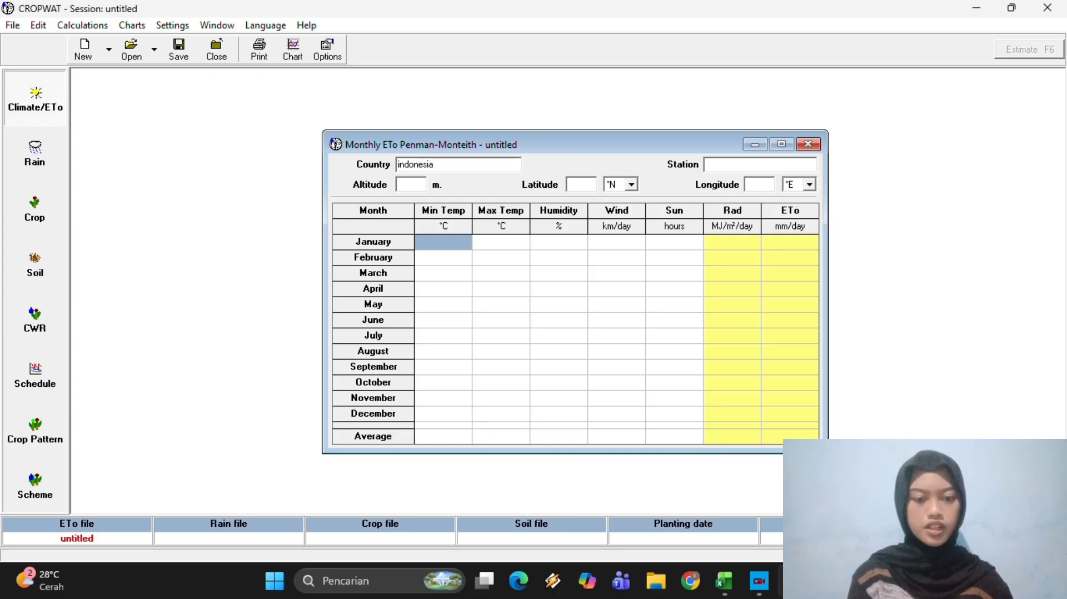
Look up the station's elevation in the Excel sheet and set the altitude to 20 m in CROPWAT.
left_click(412, 184)
mouse_move(728, 585)
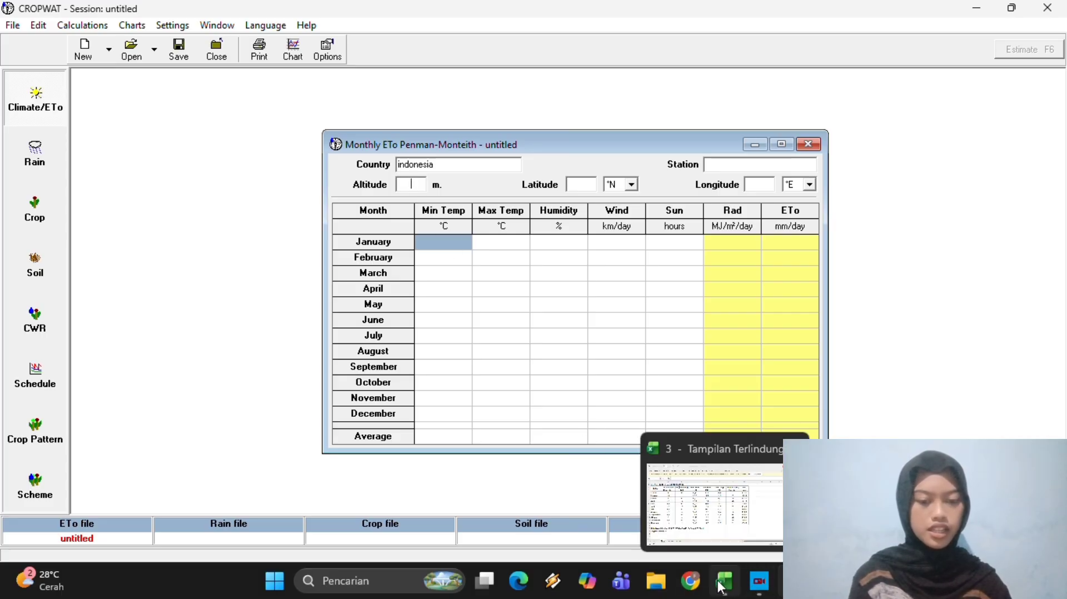
left_click(721, 585)
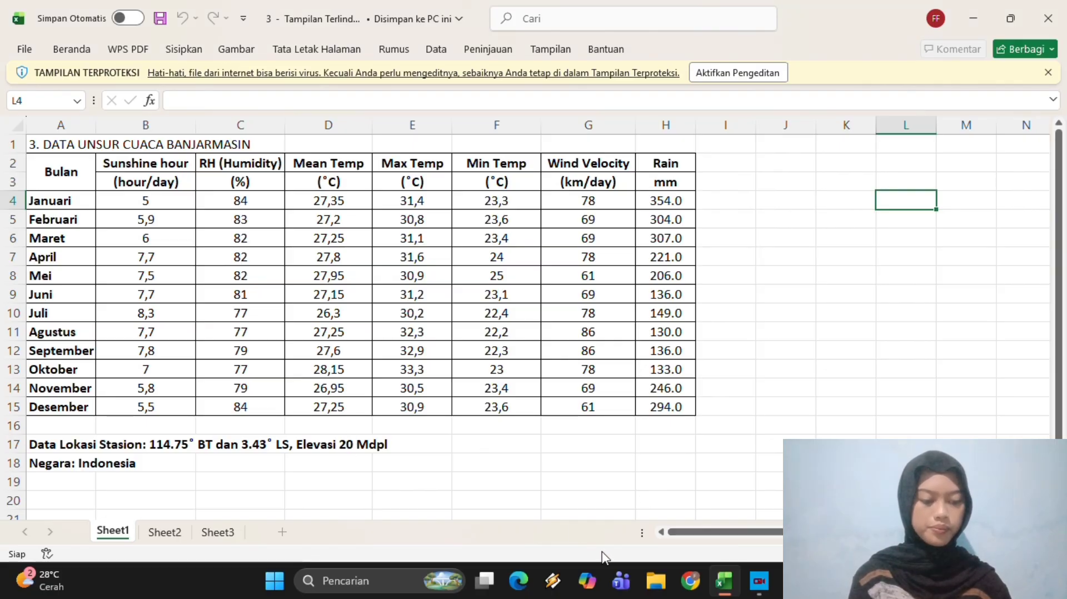
mouse_move(794, 581)
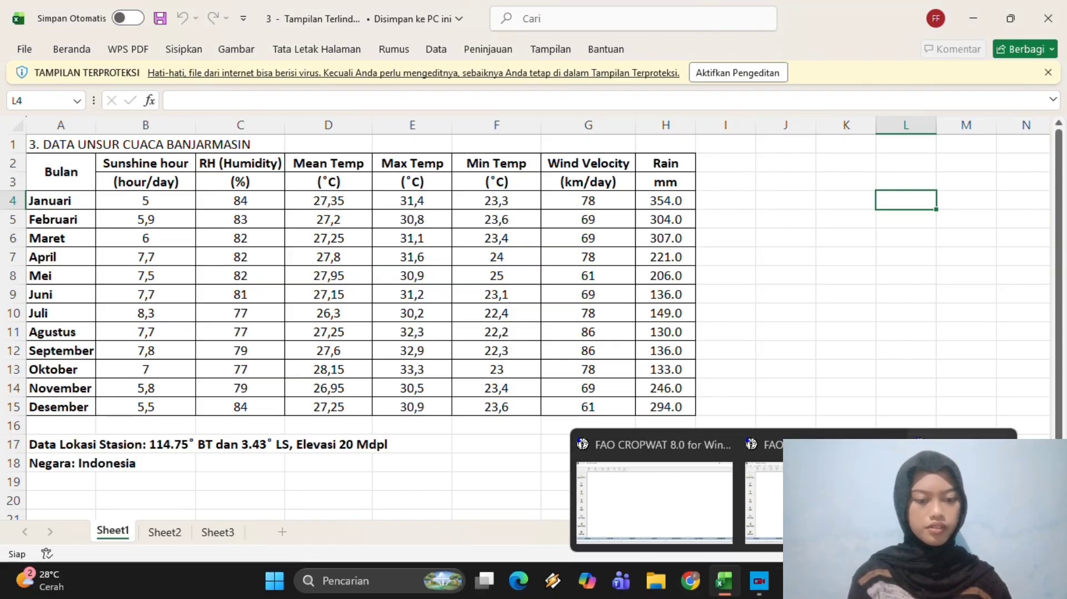
left_click(654, 500)
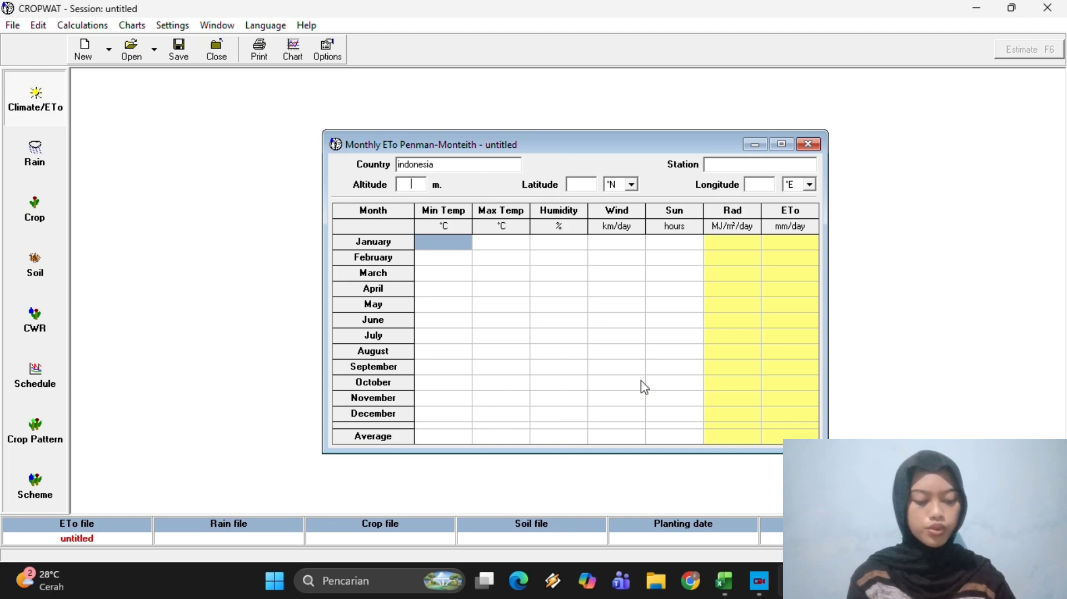
type("20")
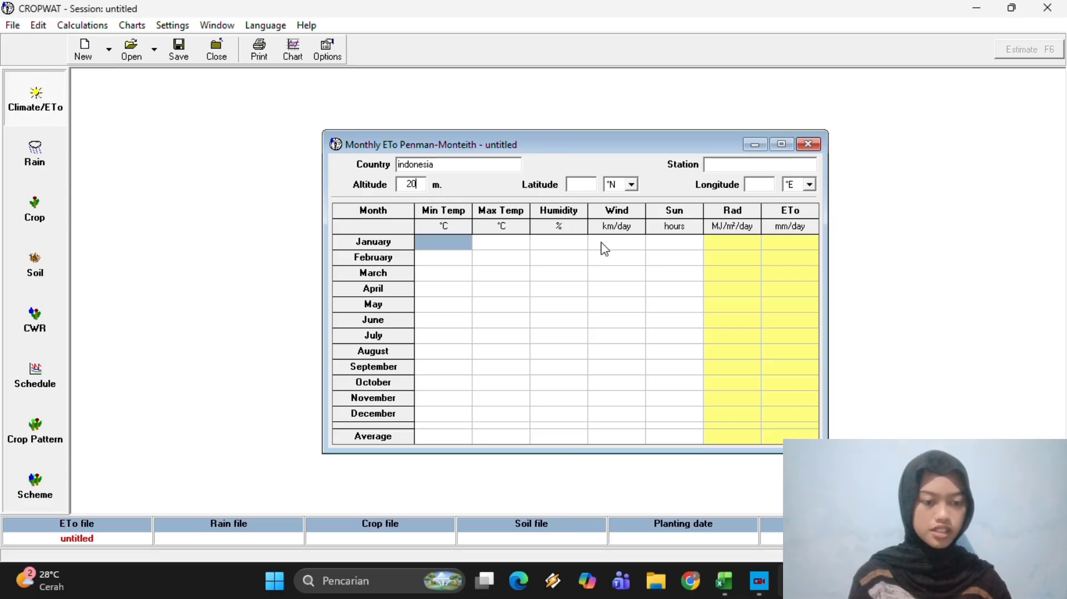
Look up the station's latitude in the Excel sheet and enter 3.43 as the latitude in CROPWAT.
left_click(581, 185)
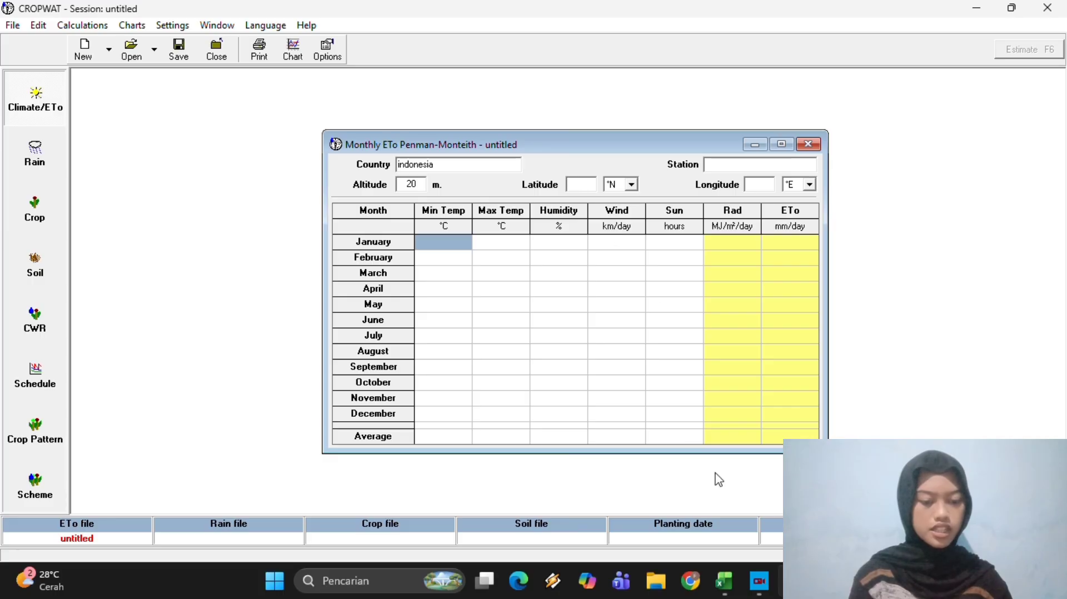
mouse_move(721, 579)
mouse_move(714, 505)
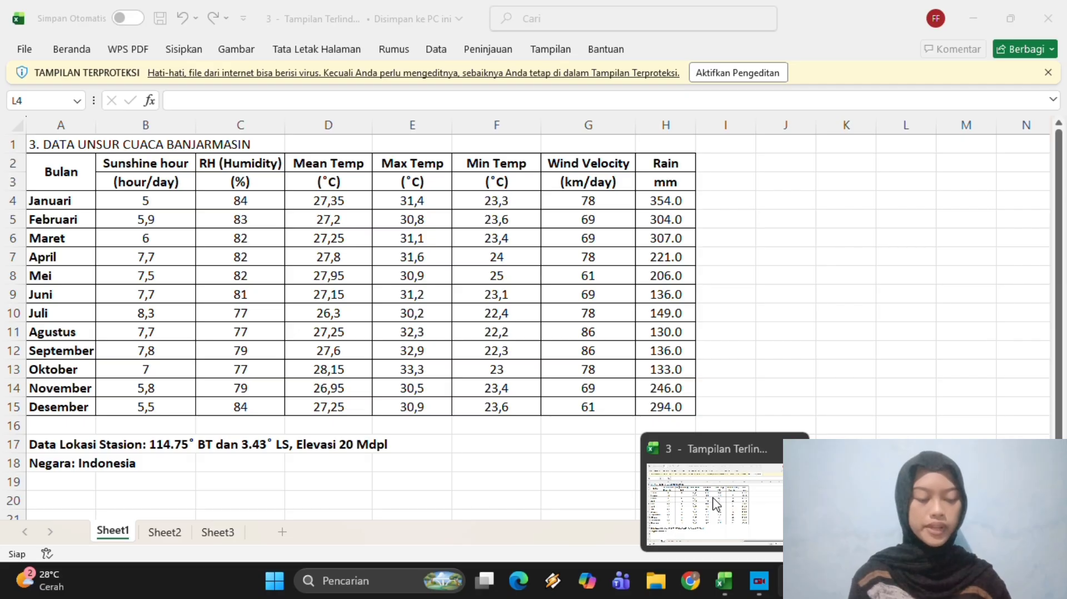
left_click(717, 504)
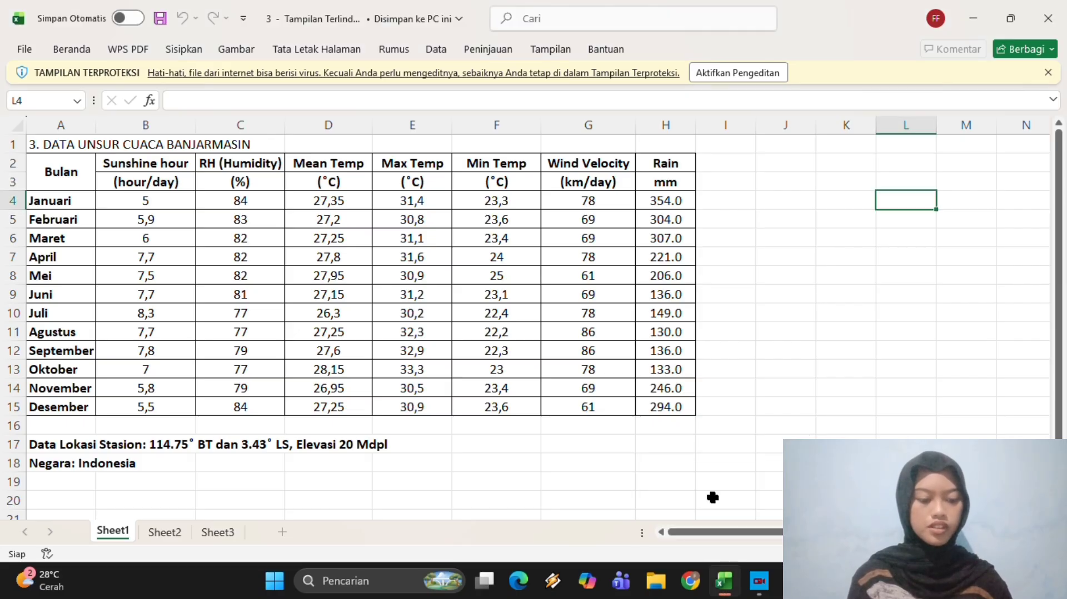
left_click(714, 567)
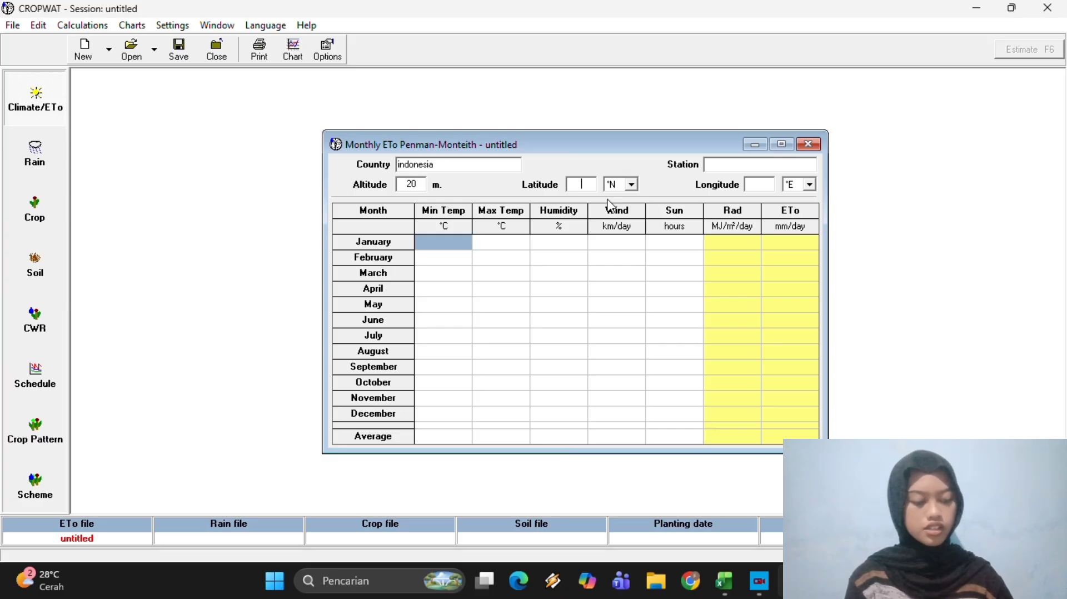
type("3.4")
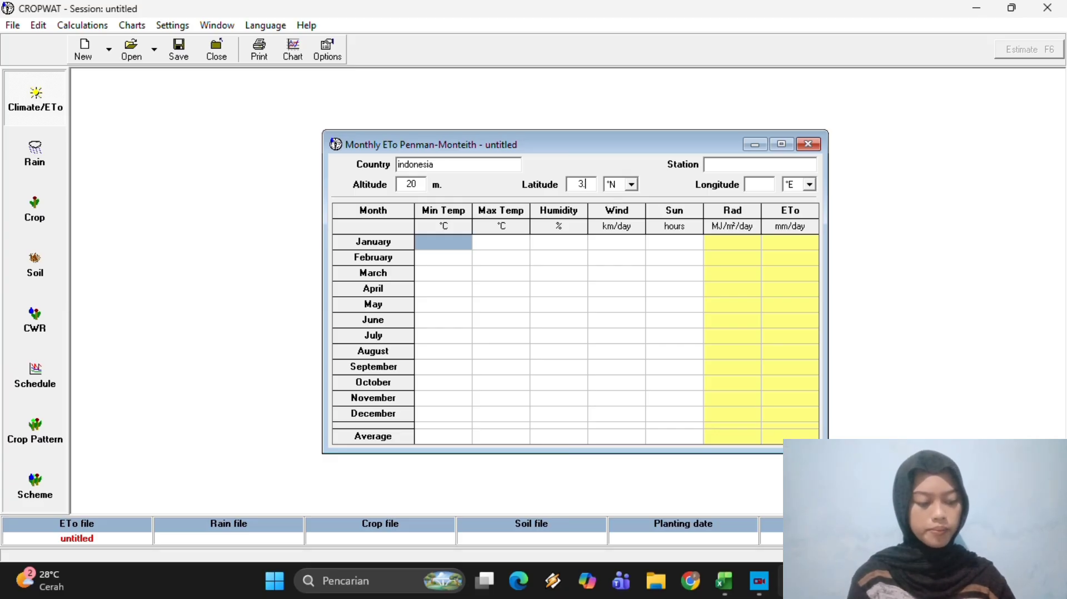
type("3")
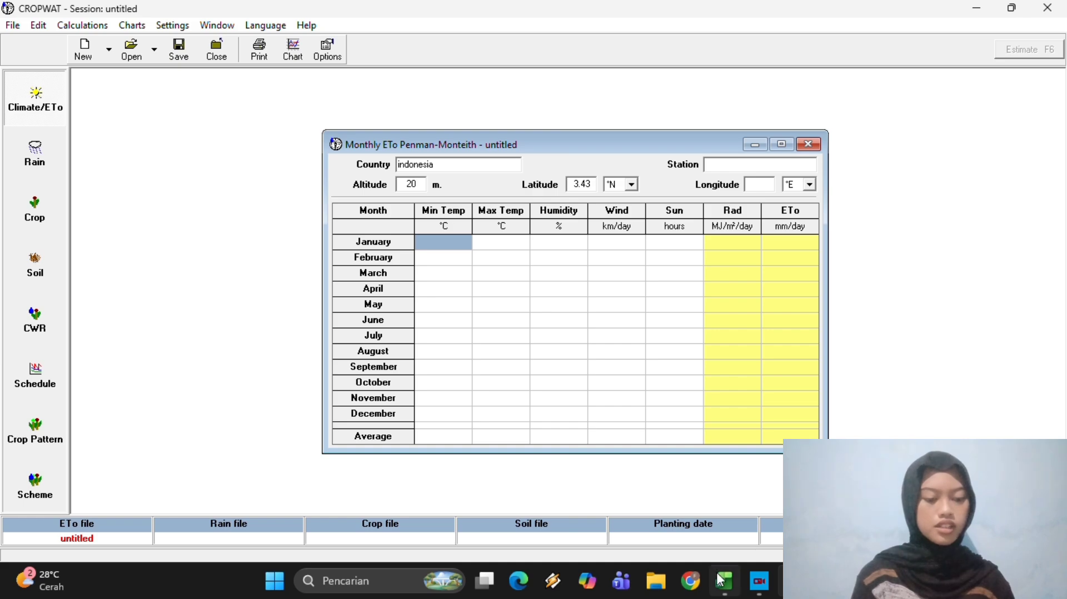
Check the latitude's hemisphere in the Excel sheet and set the latitude direction to °S in CROPWAT.
mouse_move(720, 580)
left_click(720, 520)
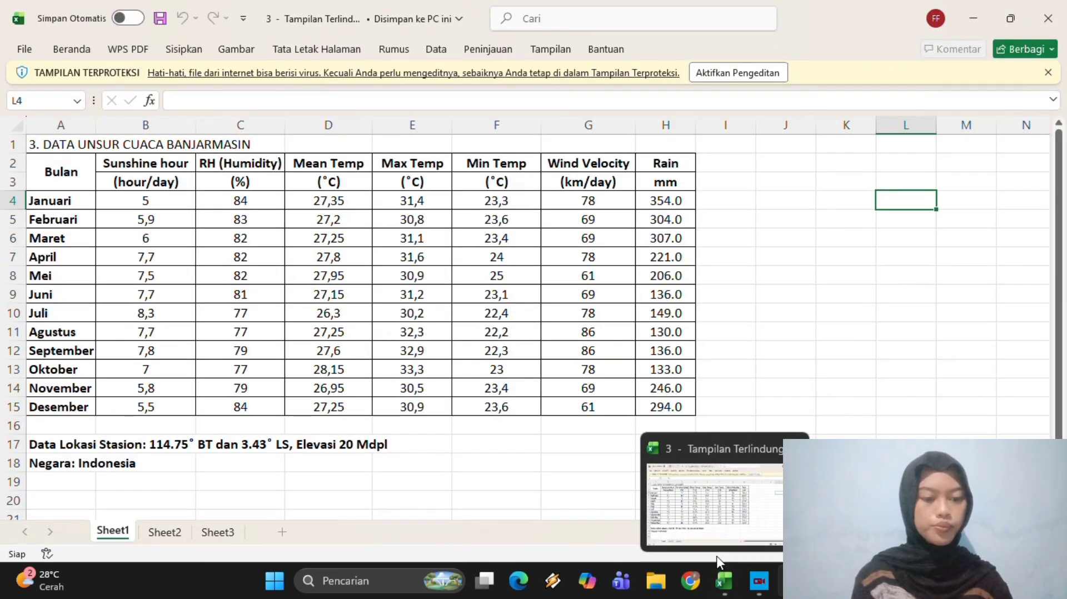
left_click(714, 576)
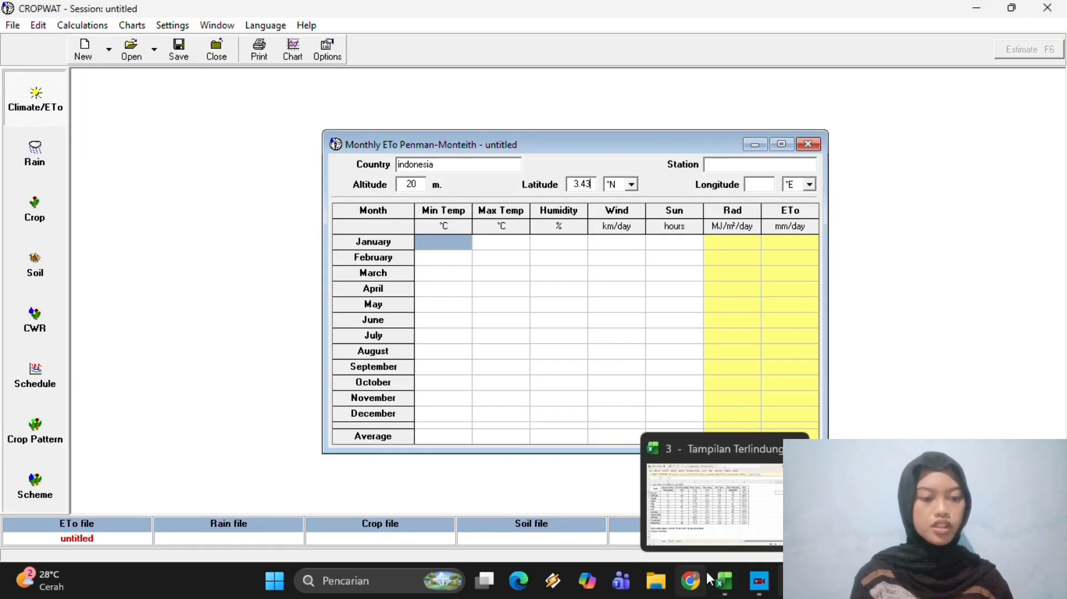
left_click(631, 185)
left_click(619, 208)
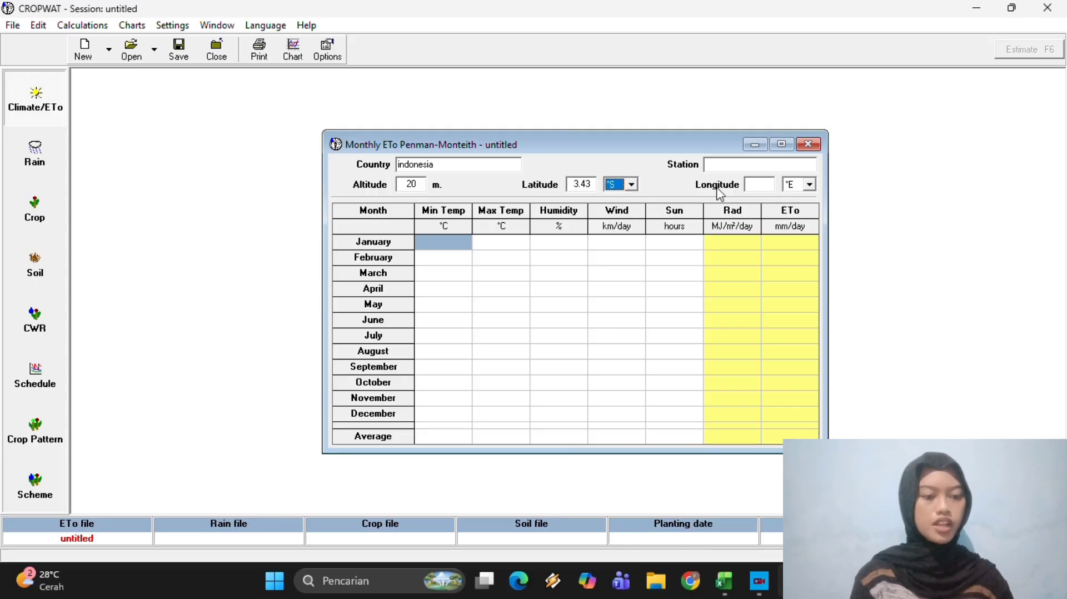
Enter banjarmasin as the station name in the Monthly ETo form.
left_click(757, 165)
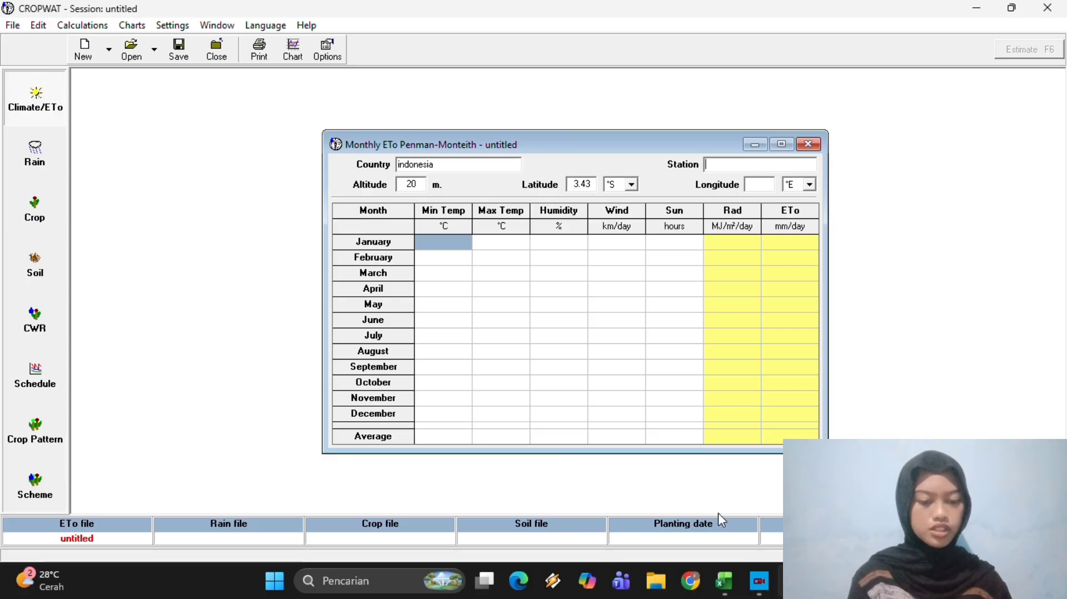
mouse_move(725, 579)
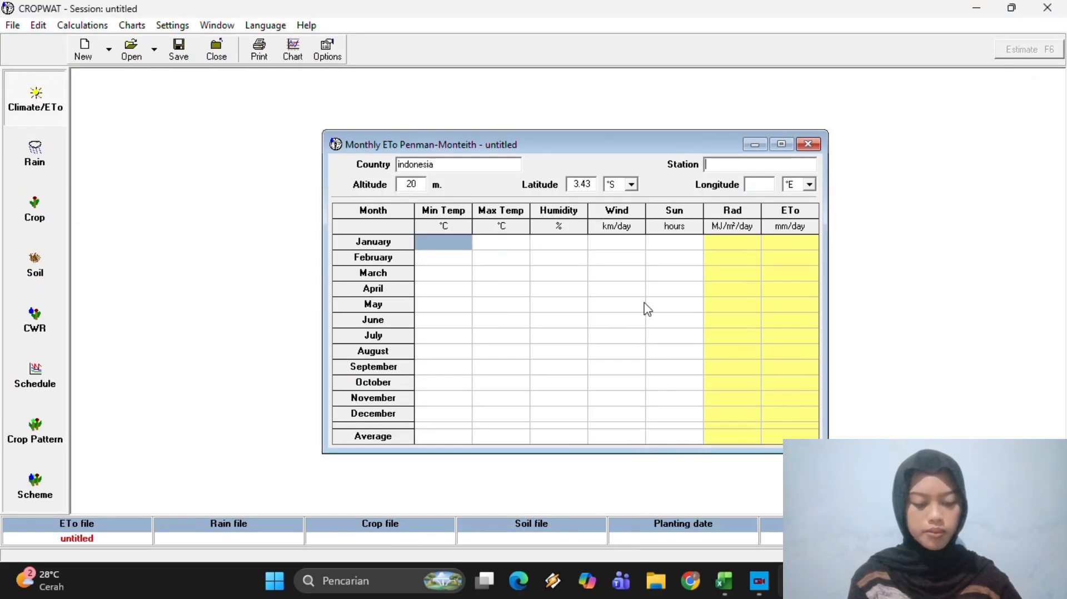
type("banjar")
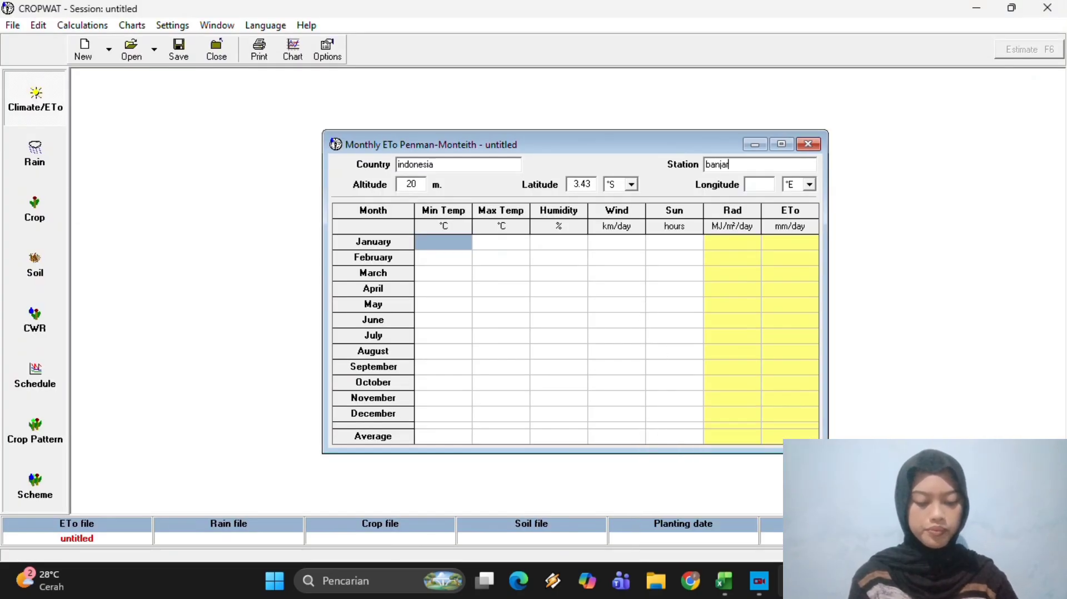
type("masin")
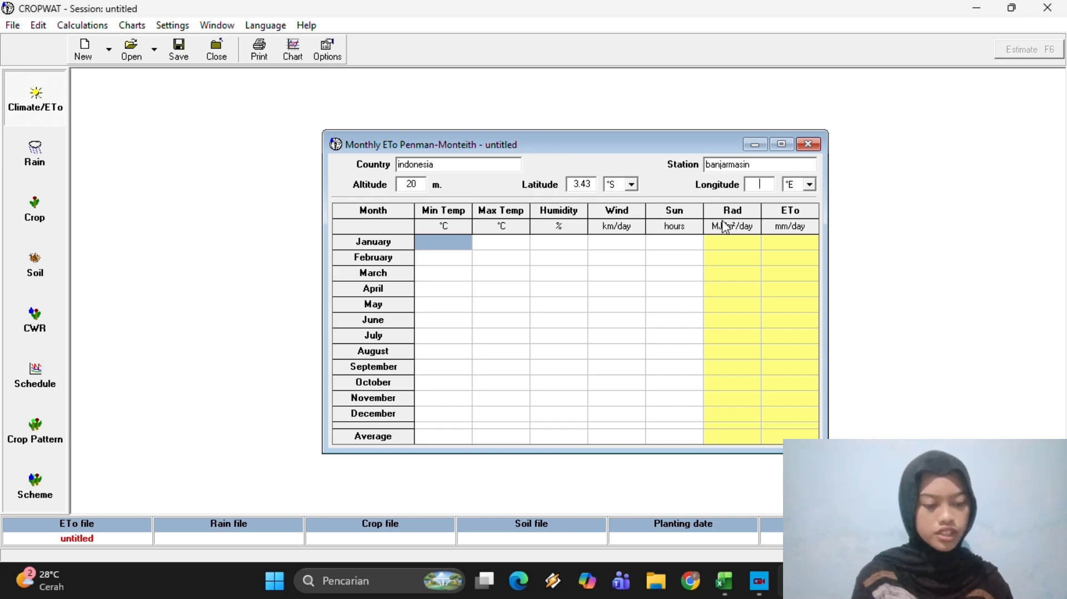
Look up the station's longitude in the Excel sheet and enter 114.7 as the longitude in CROPWAT.
left_click(723, 591)
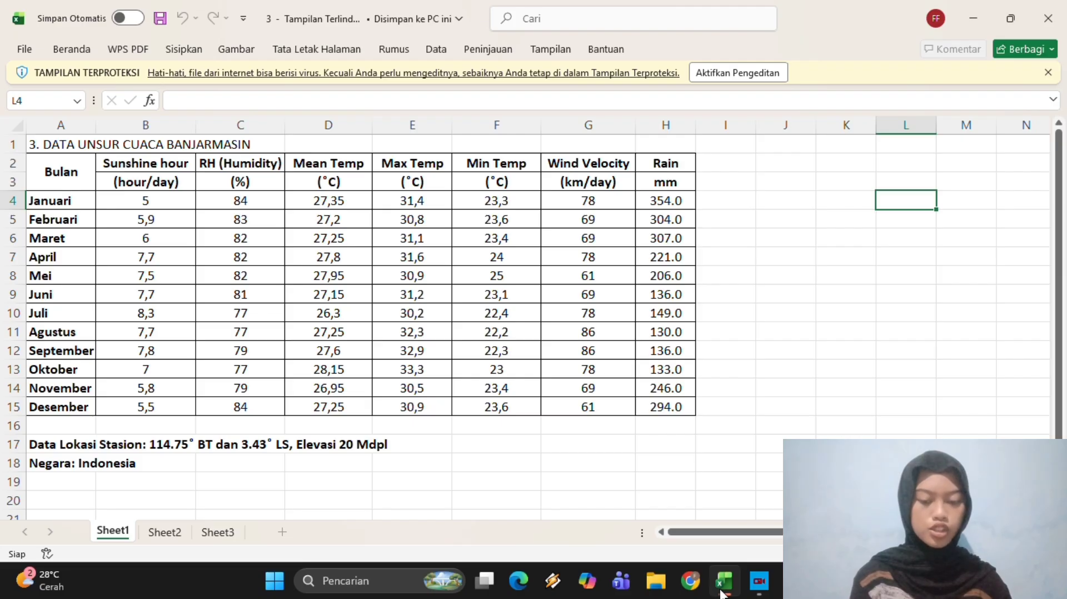
left_click(723, 590)
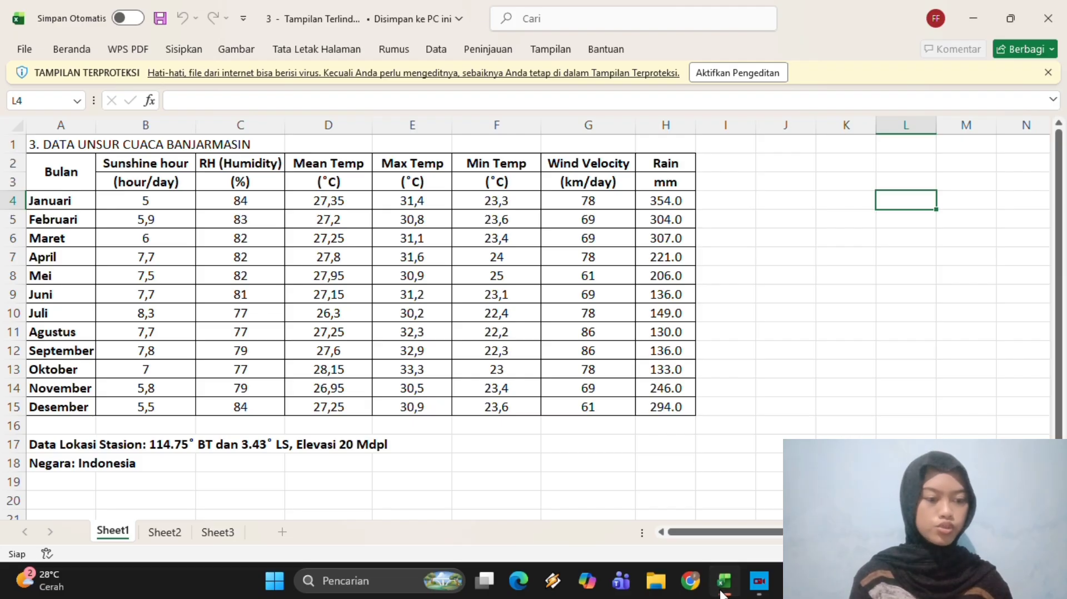
type("114.7")
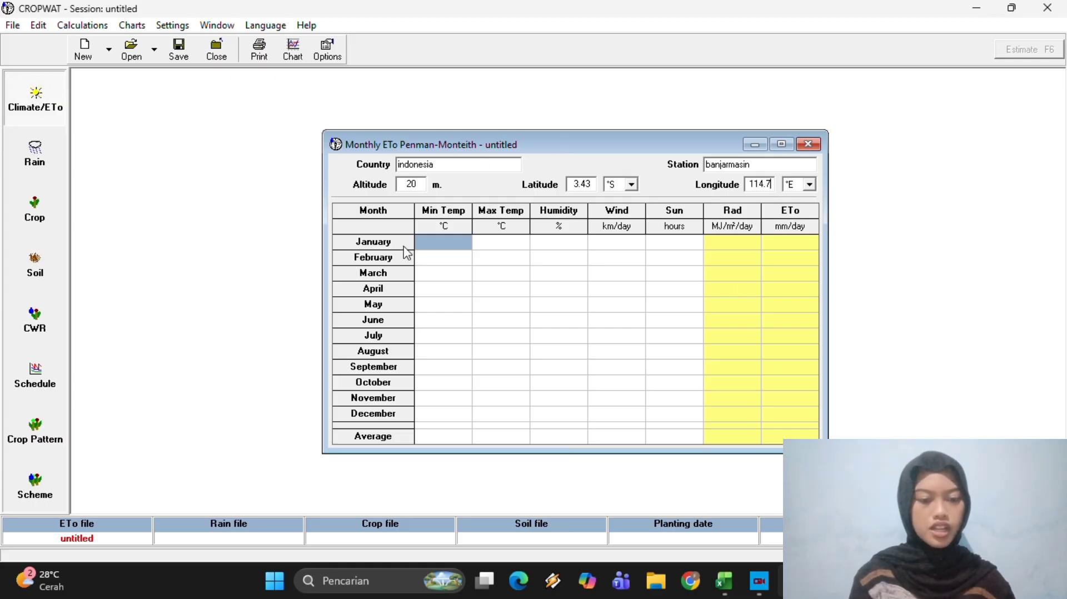
left_click(443, 239)
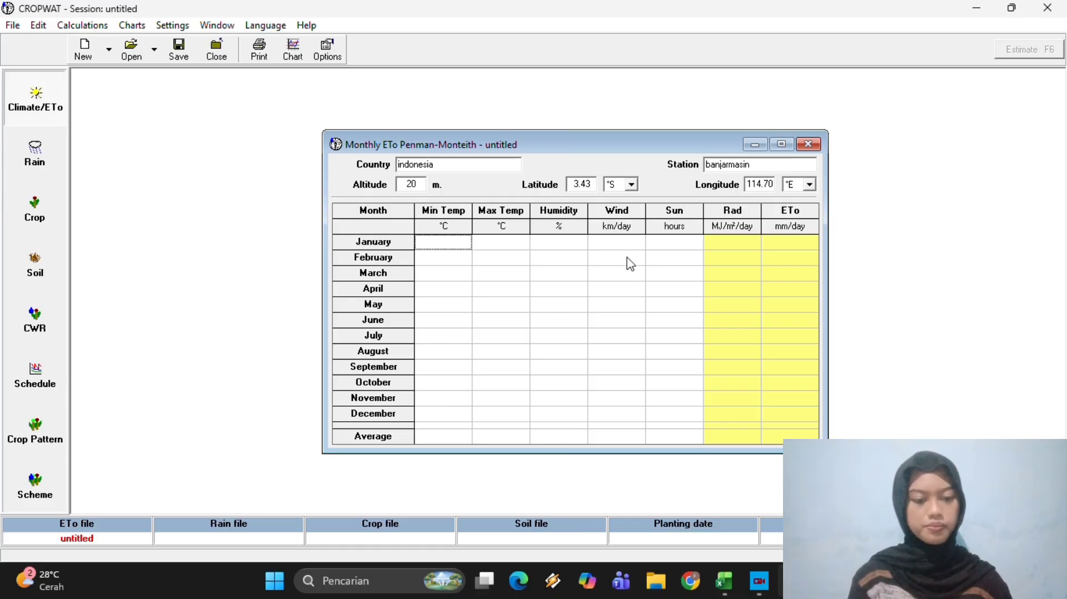
Enter the minimum temperatures for January and February as 23.3 and 23.6 °C.
left_click(438, 243)
type("23.3")
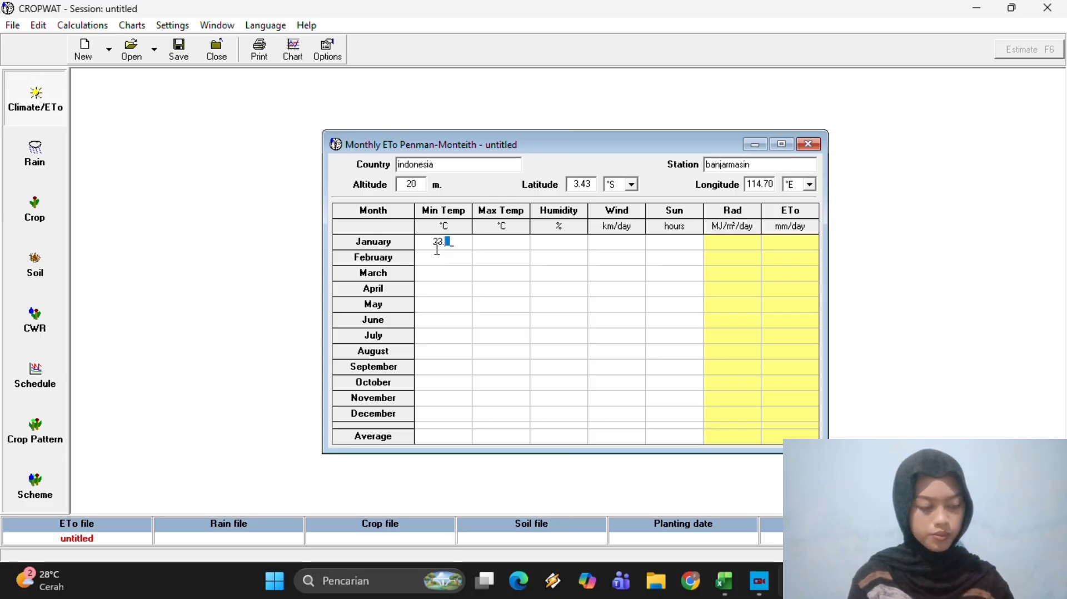
left_click(443, 264)
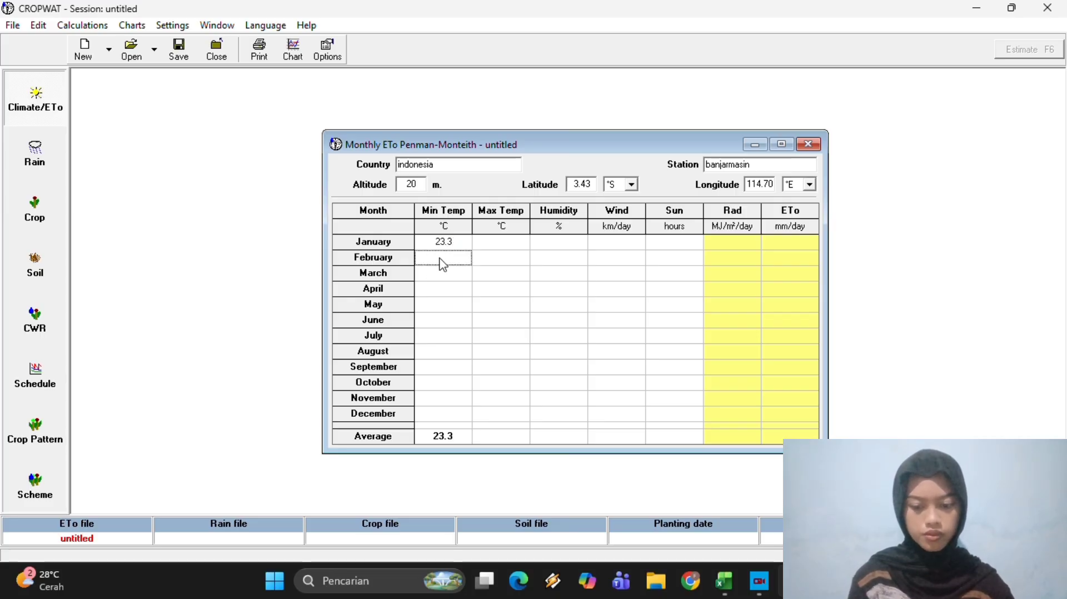
left_click(441, 258)
type("23.6")
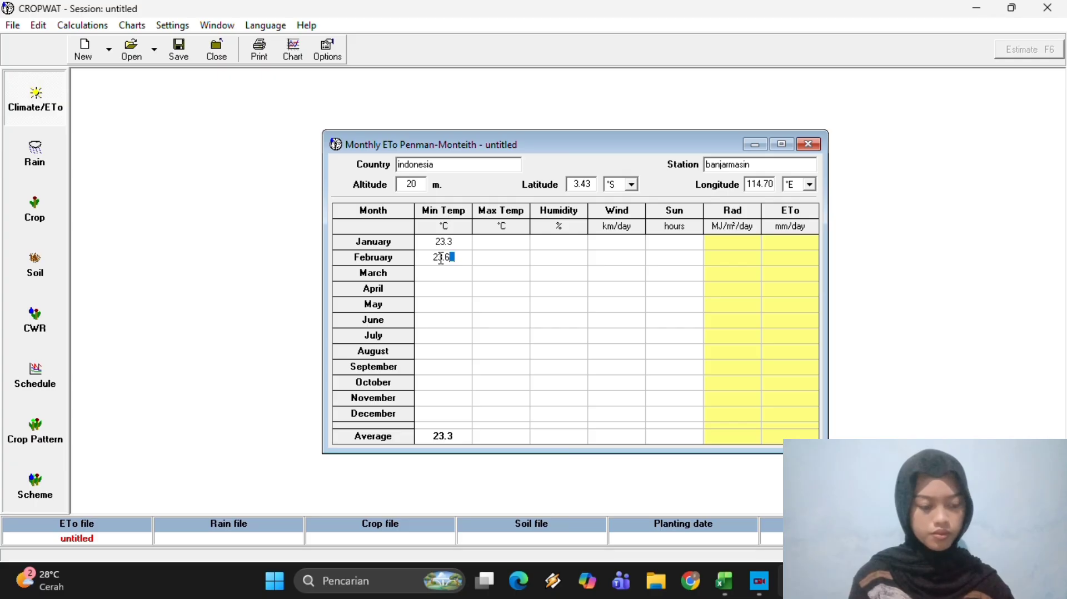
Enter March's minimum temperature as 23.4 °C.
left_click(441, 272)
left_click(441, 272)
type("23.3")
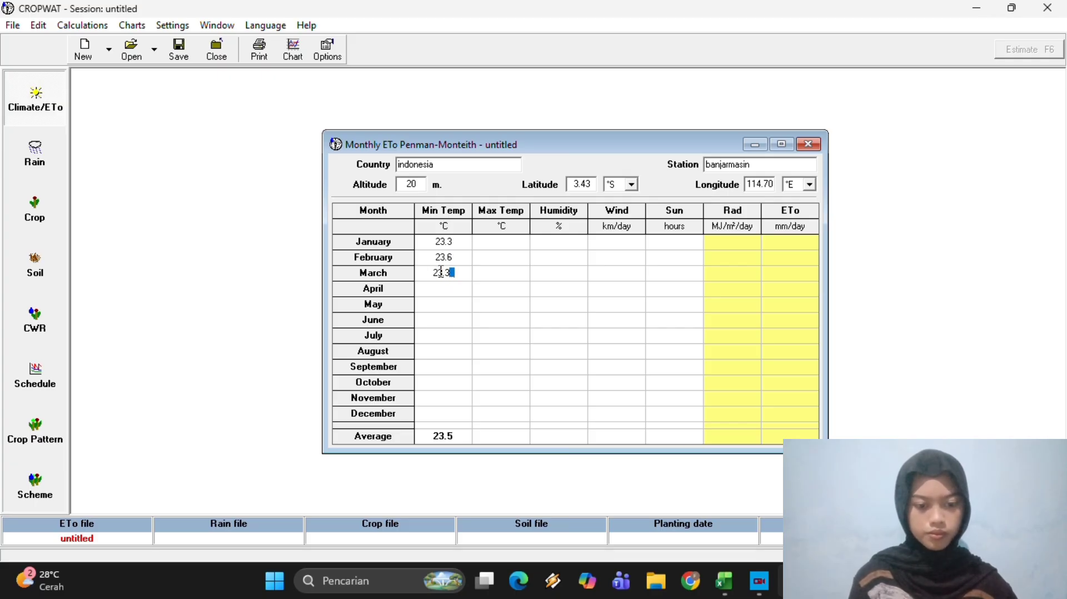
left_click(445, 287)
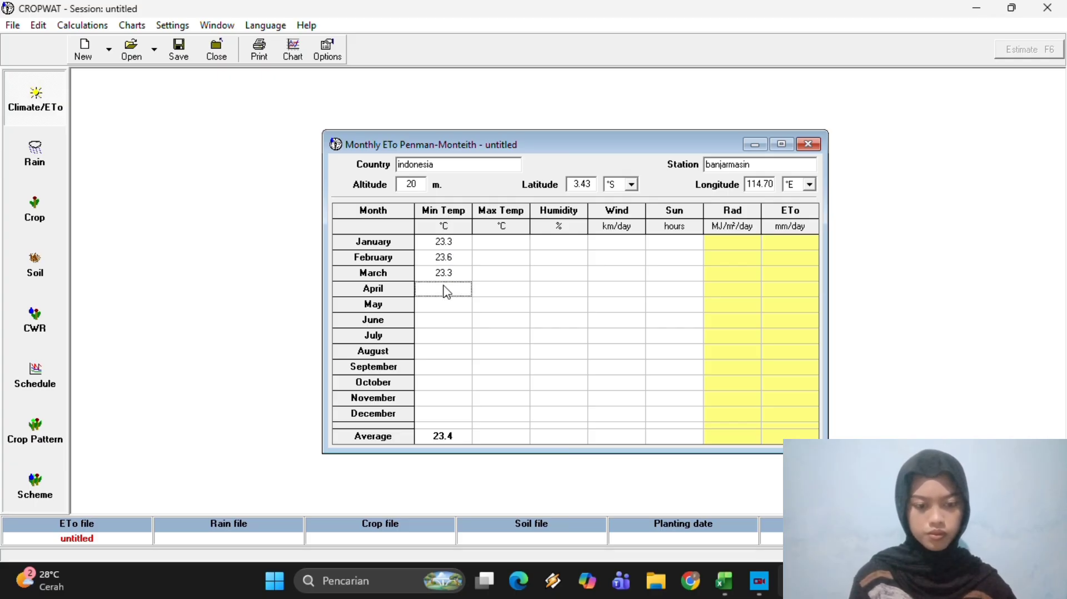
left_click(461, 276)
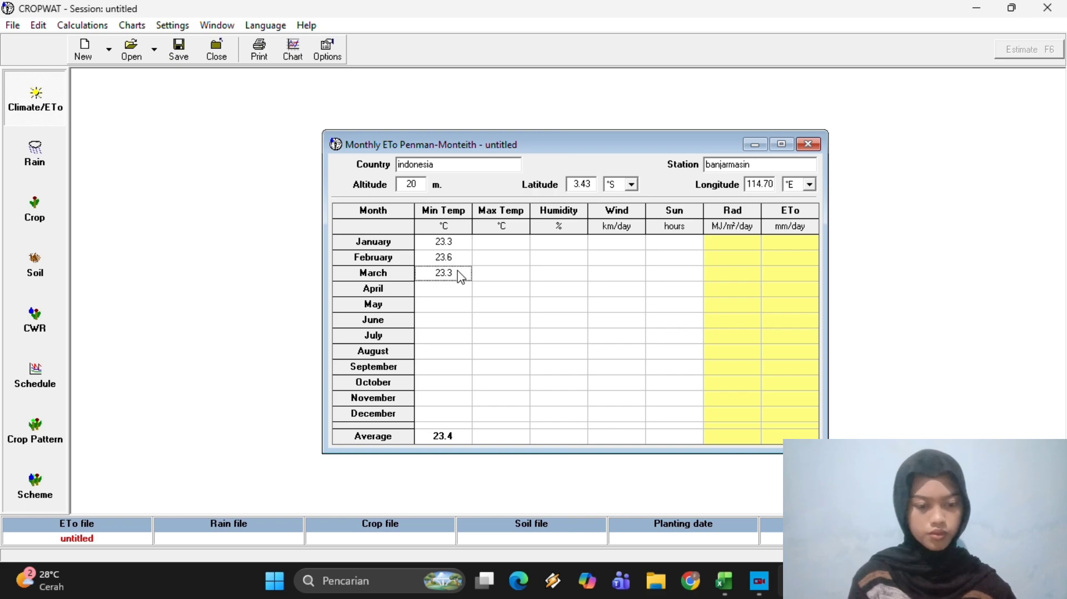
left_click(461, 276)
left_click_drag(450, 272, 459, 271)
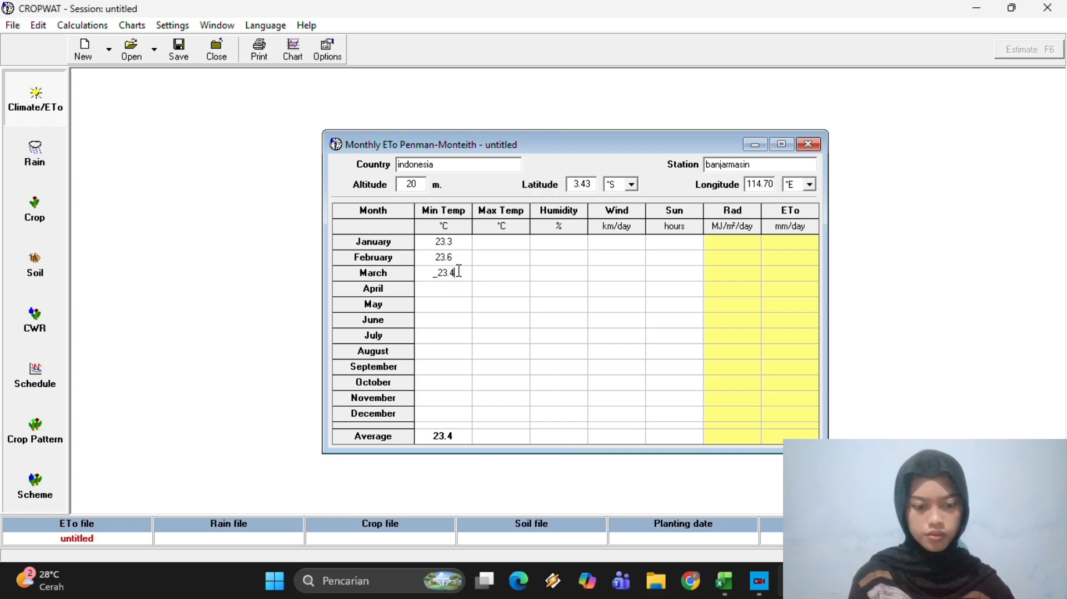
Enter the minimum temperatures for April and May as 24.0 and 25.0 °C.
left_click(444, 295)
type("24.0")
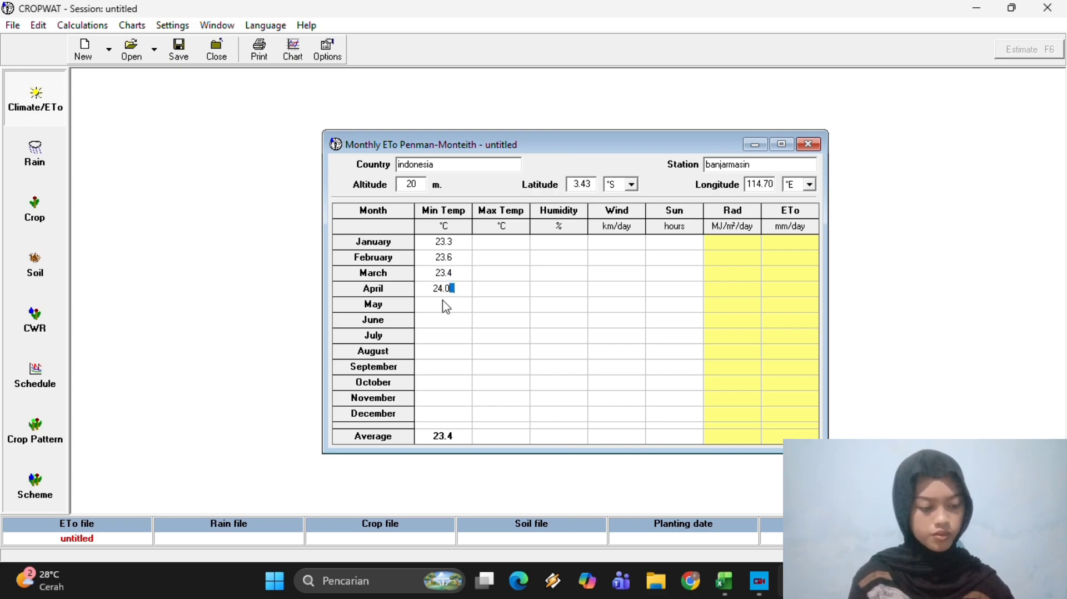
left_click(446, 306)
type("24")
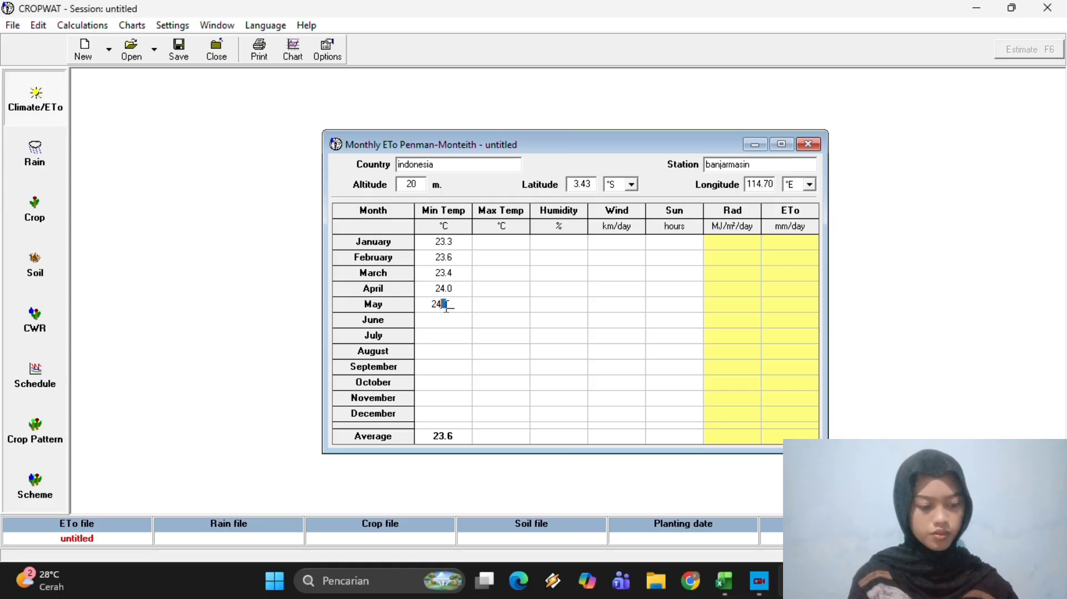
key("BackSpace")
type("5")
Enter the minimum temperatures for June, July and August as 23.1, 22.4 and 22.2 °C.
left_click(453, 321)
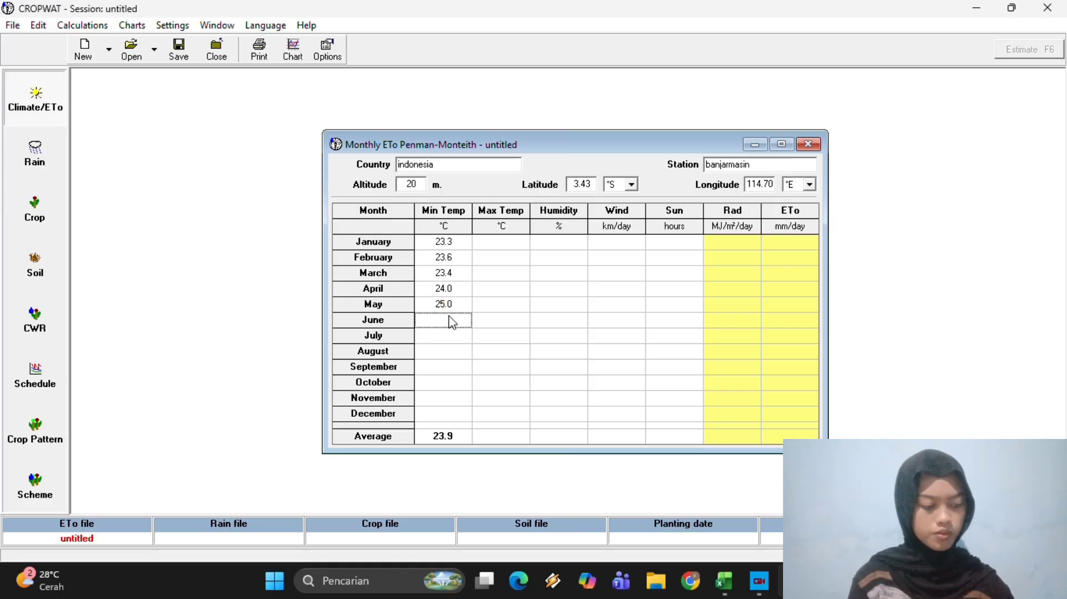
type("23.1")
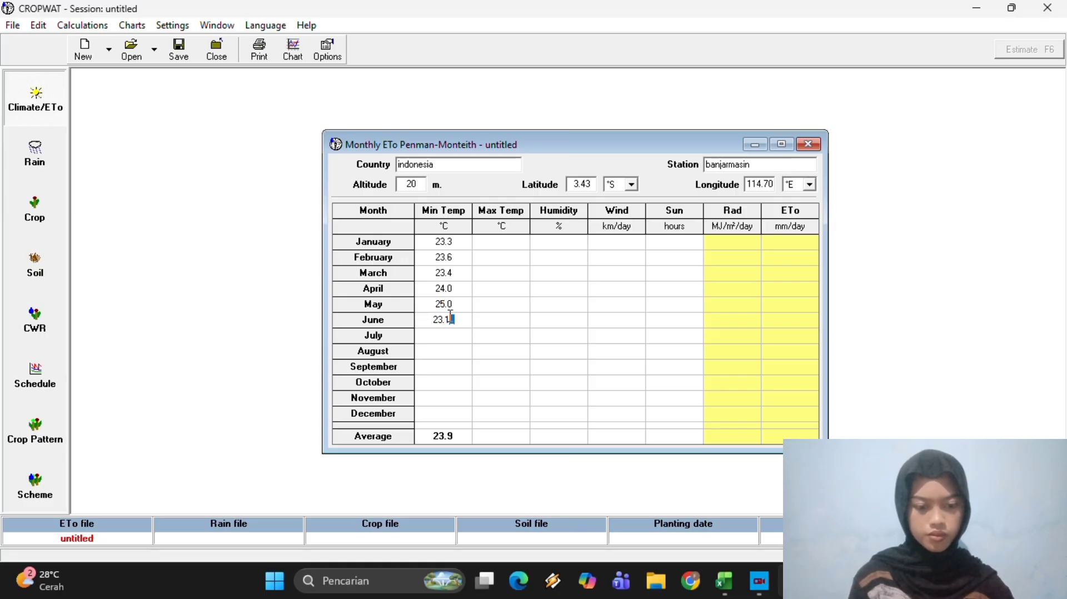
key("Return")
type("22.4")
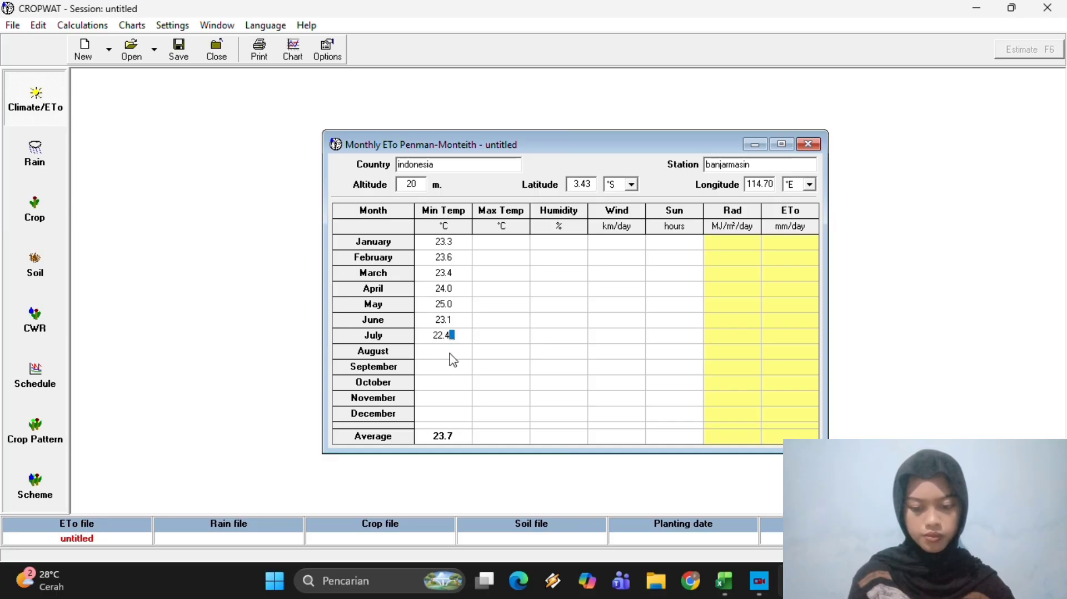
key("Return")
type("2")
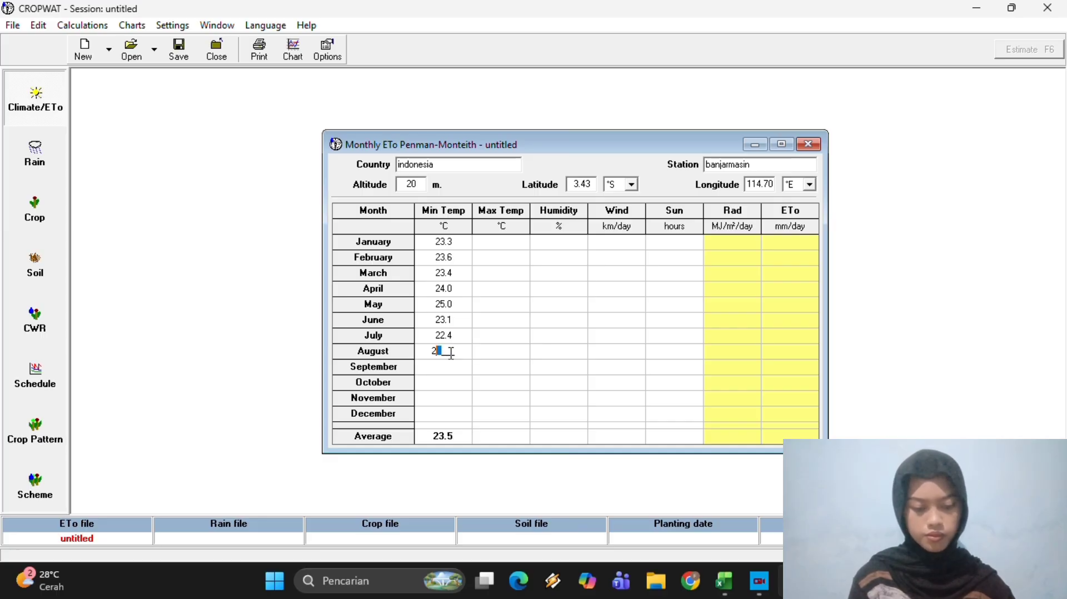
type("2.2")
Enter the minimum temperatures for September to December as 22.3, 23.0, 23.4 and 23.6 °C.
left_click(446, 370)
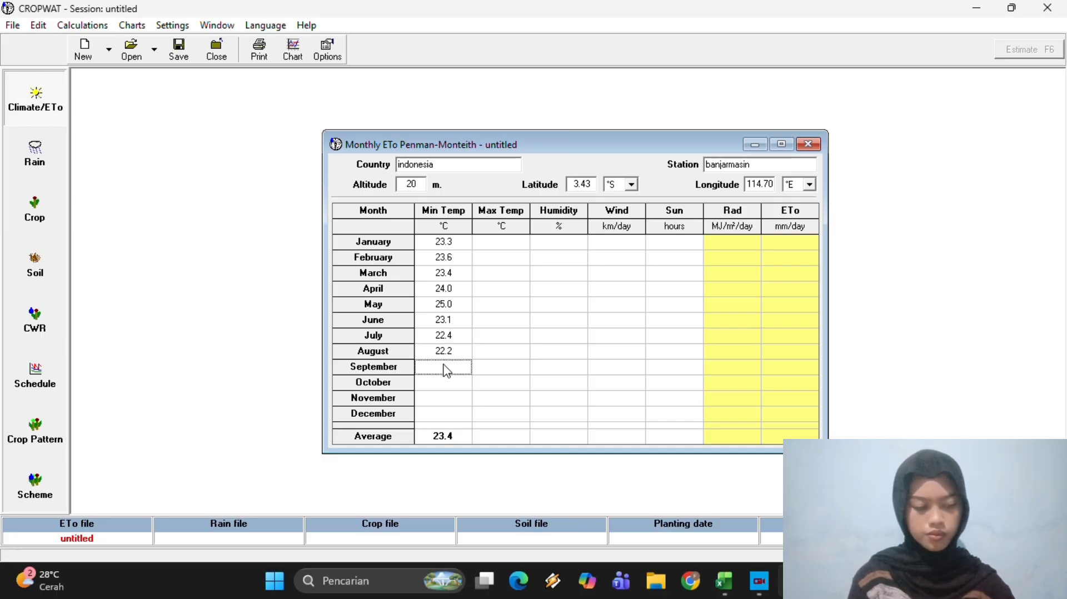
type("22.3")
left_click(447, 389)
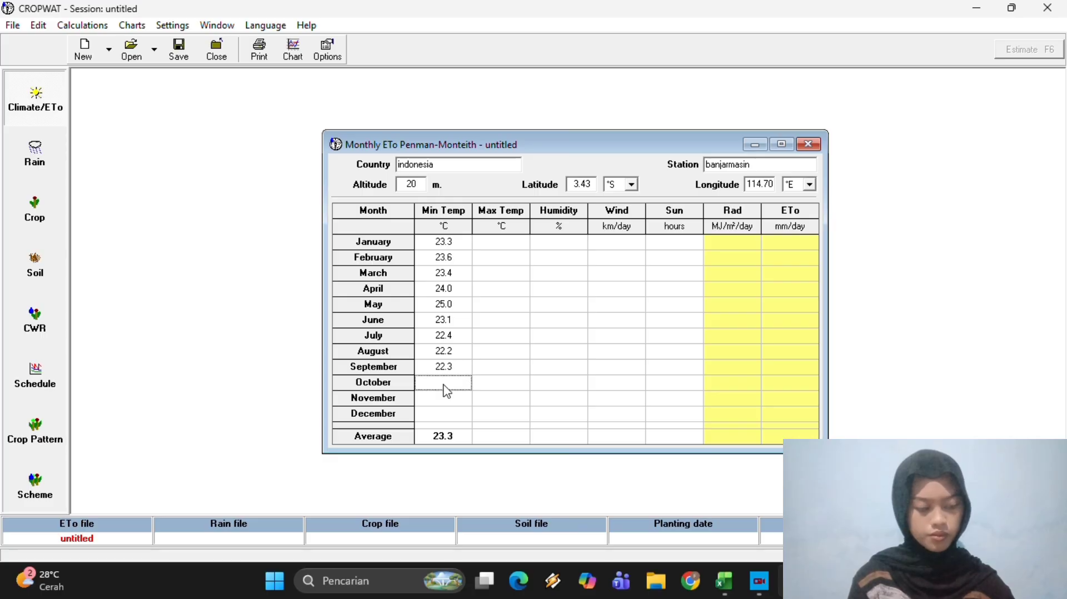
type("23.0")
left_click(444, 400)
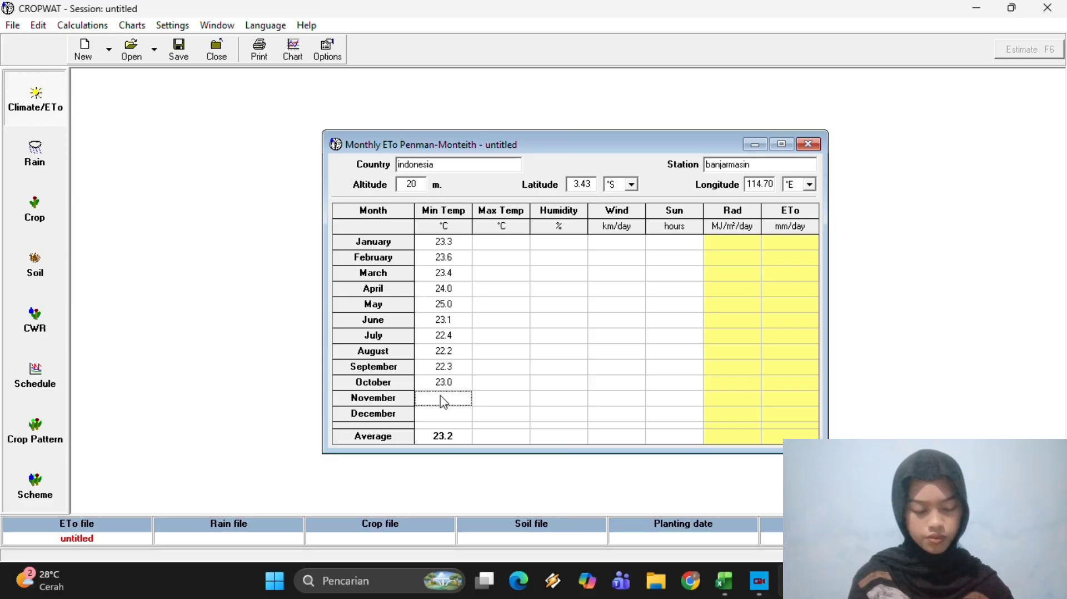
type("23.4")
left_click(443, 415)
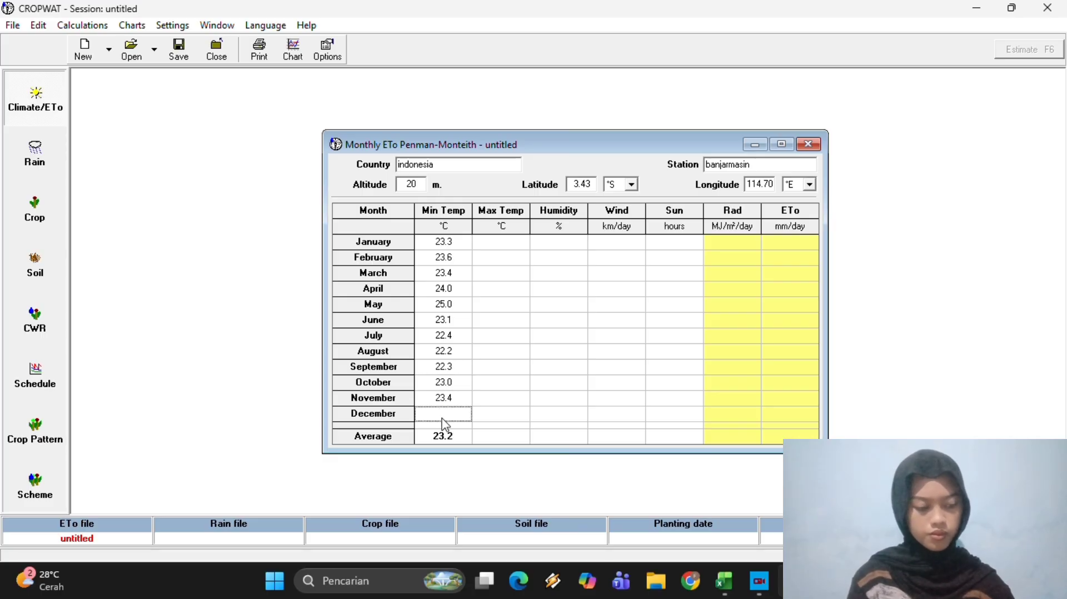
type("23.6")
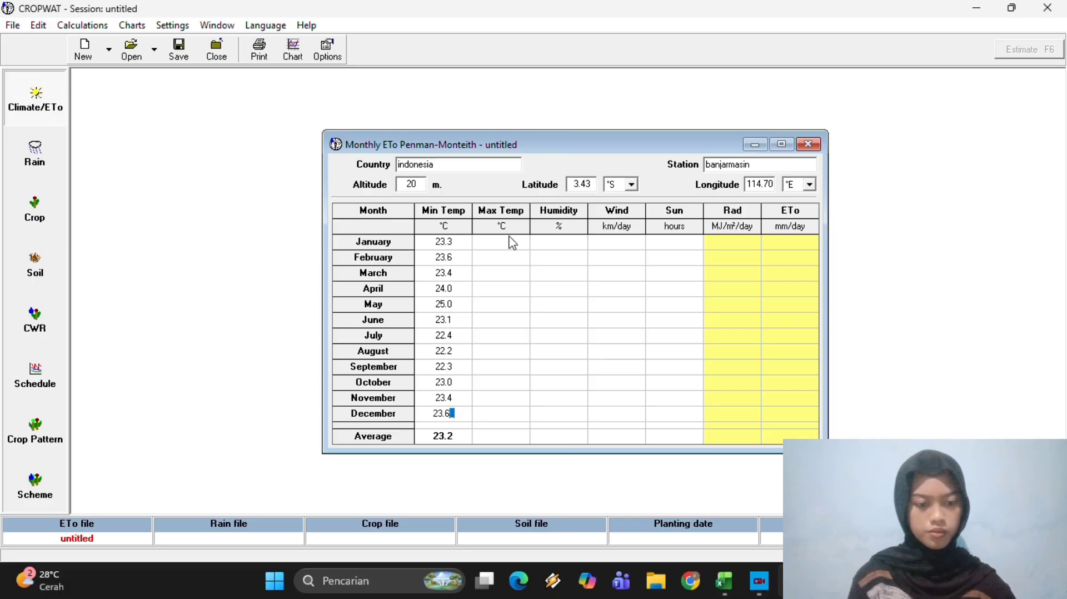
Enter the maximum temperatures for January, February and March as 31.4, 30.8 and 31.1 °C.
left_click(510, 244)
type("2")
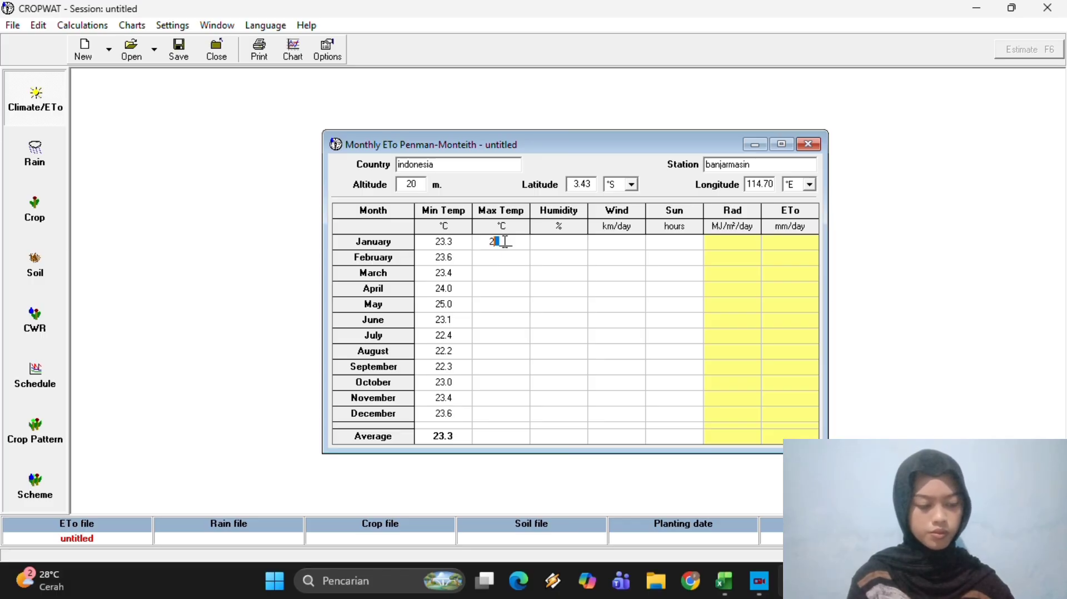
type("1.4")
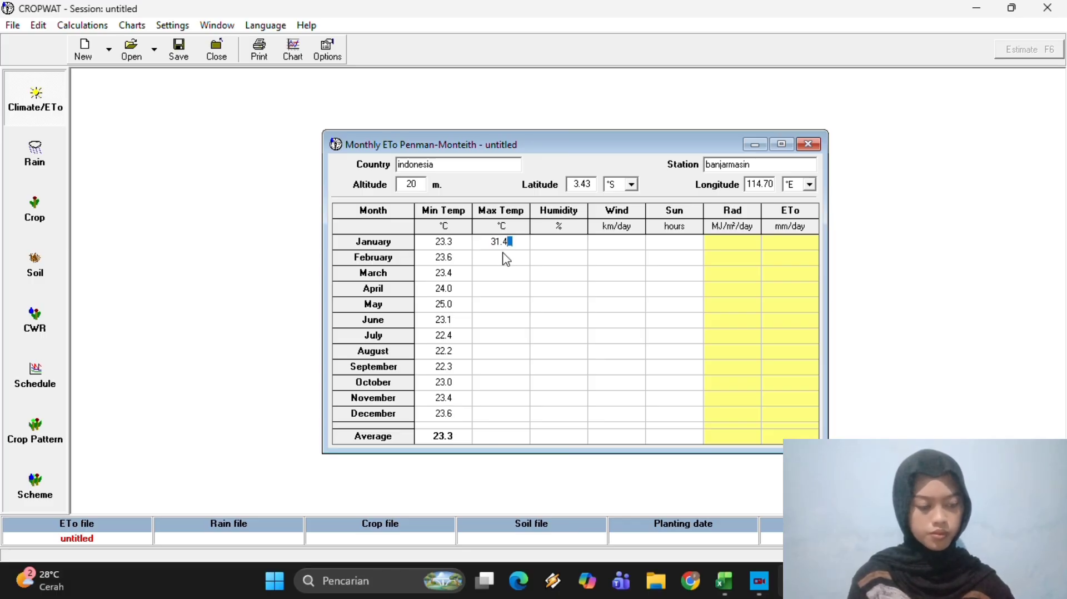
left_click(506, 259)
type("30.8")
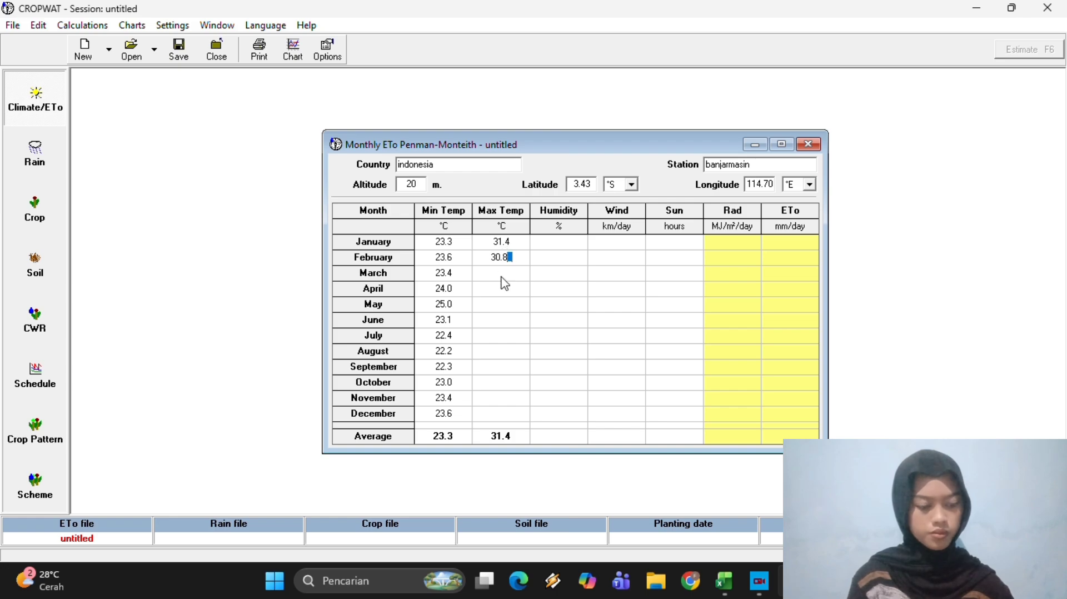
left_click(501, 274)
type("31.1")
Enter the maximum temperatures for April, May and June as 31.6, 30.9 and 31.2 °C.
left_click(507, 290)
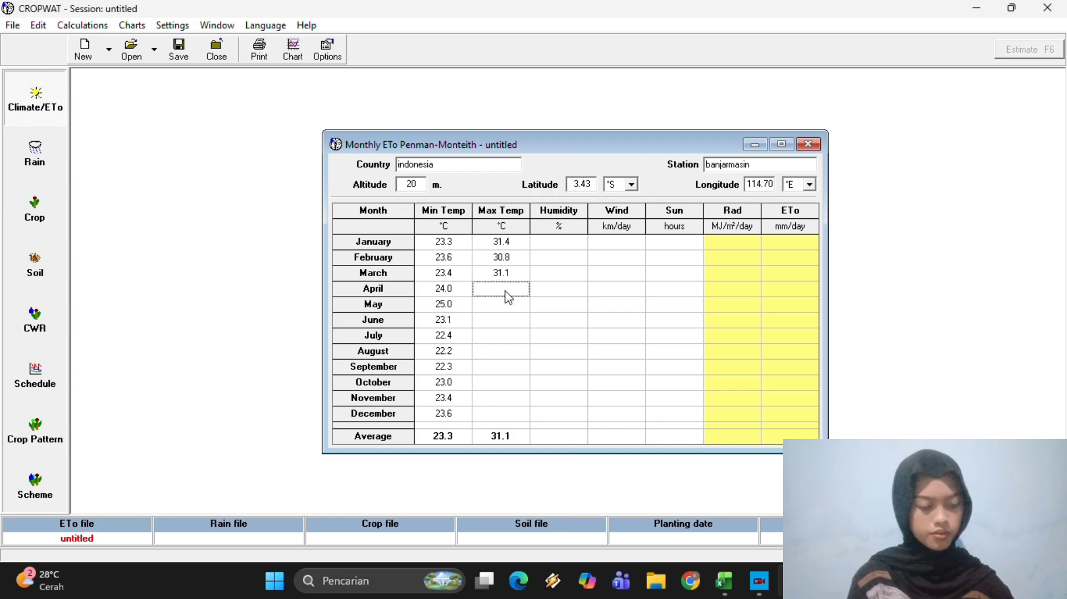
type("31.6")
left_click(507, 304)
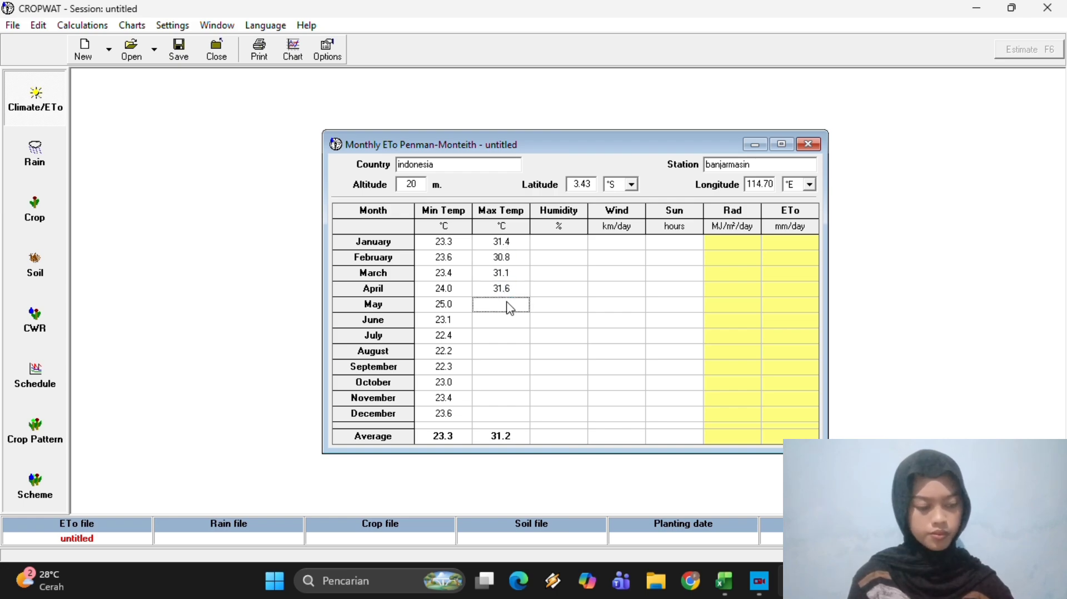
type("30.9")
left_click(512, 320)
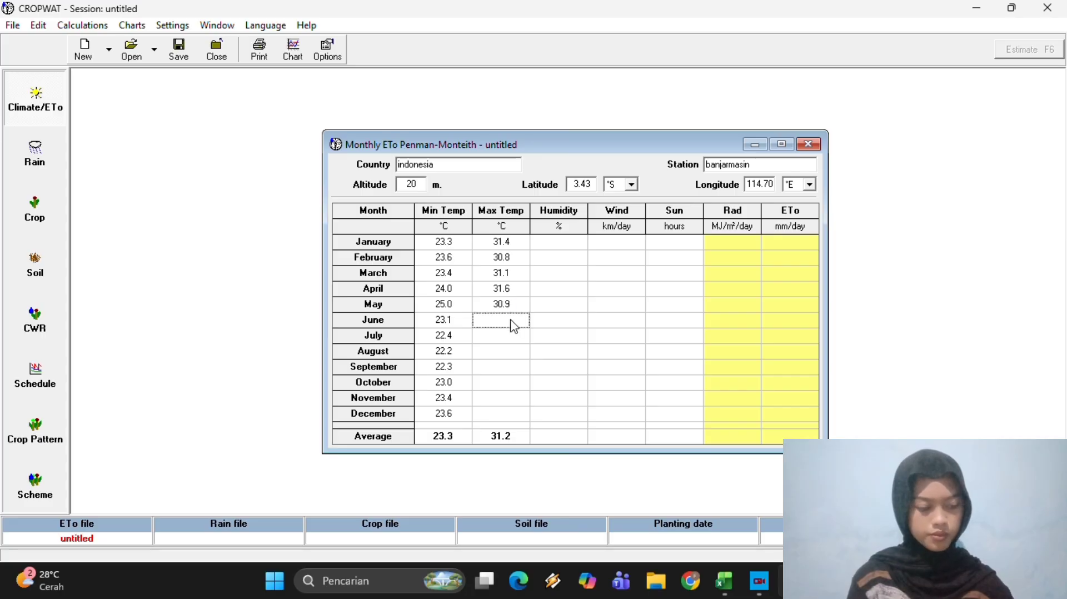
type("31.")
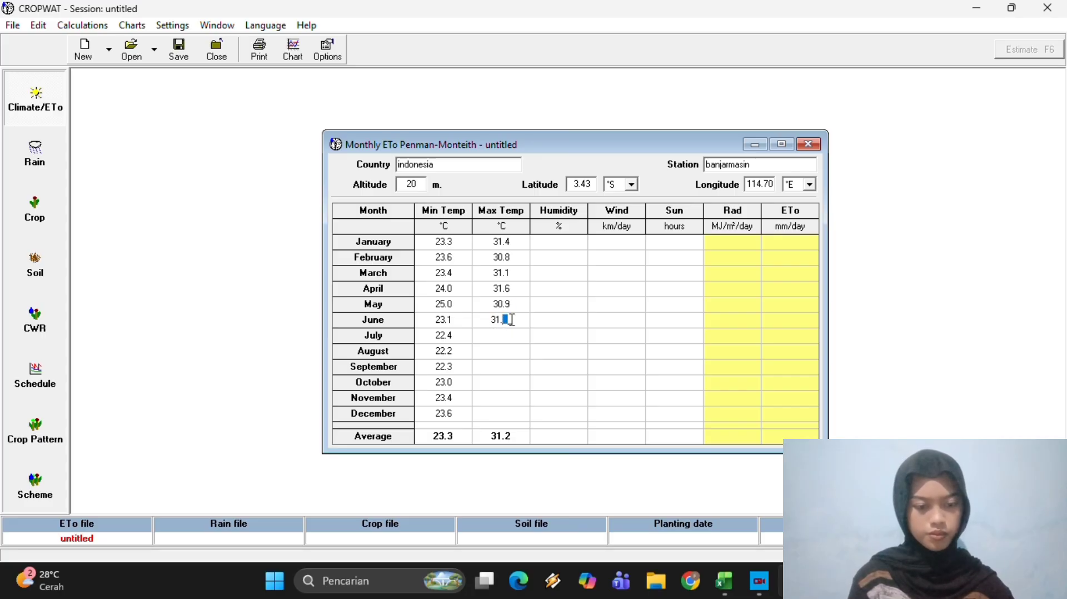
type("2")
Enter the maximum temperatures for July to October as 30.2, 32.2, 32.3 and 32.9 °C.
left_click(510, 336)
type("30.2")
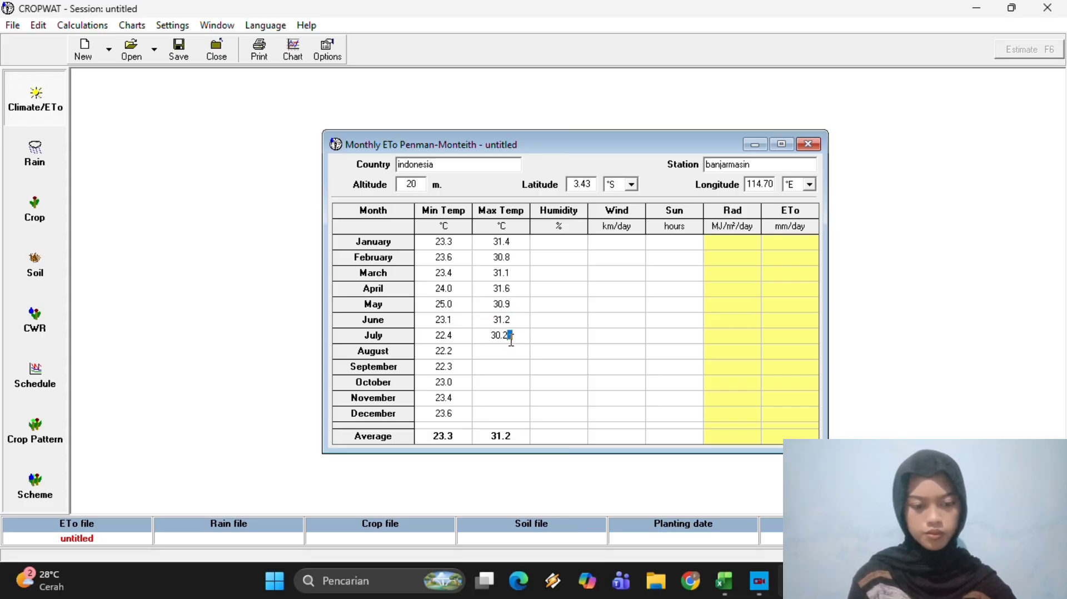
left_click(509, 354)
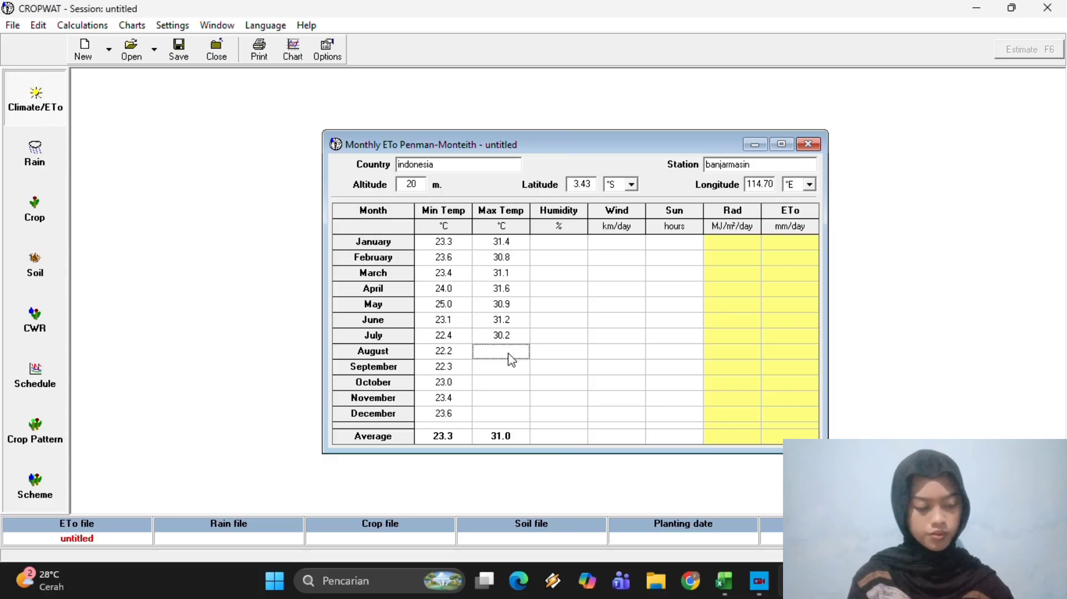
type("32.2")
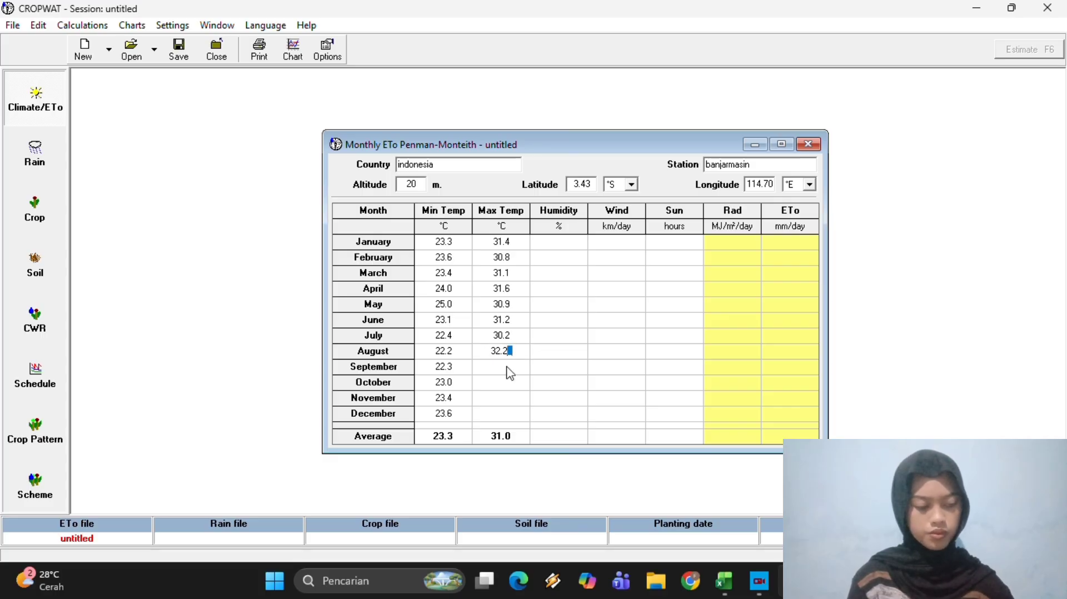
left_click(508, 366)
type("32.3")
left_click(509, 383)
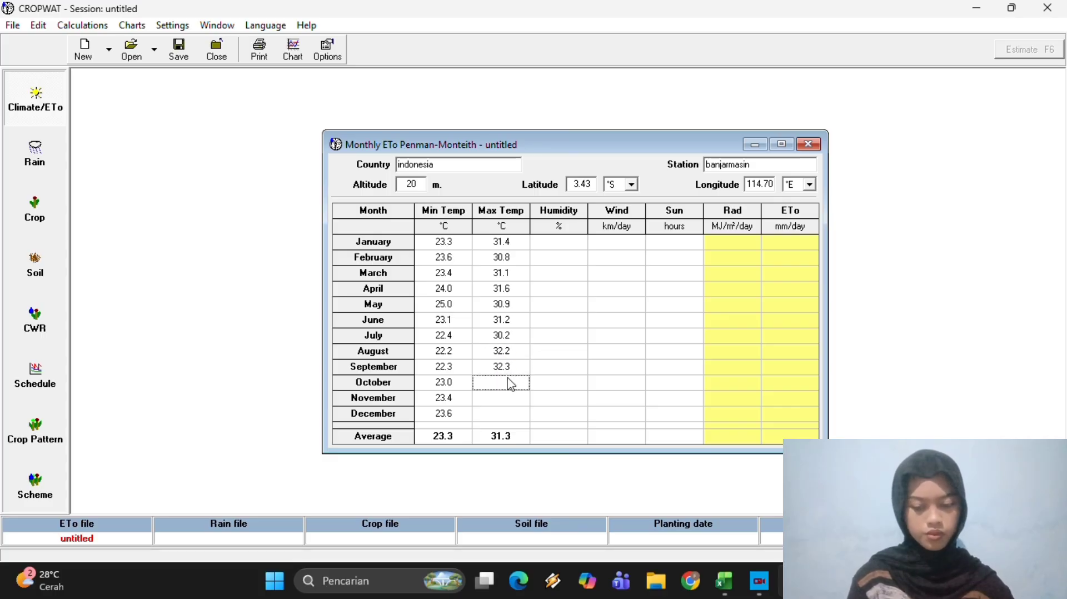
type("32.9")
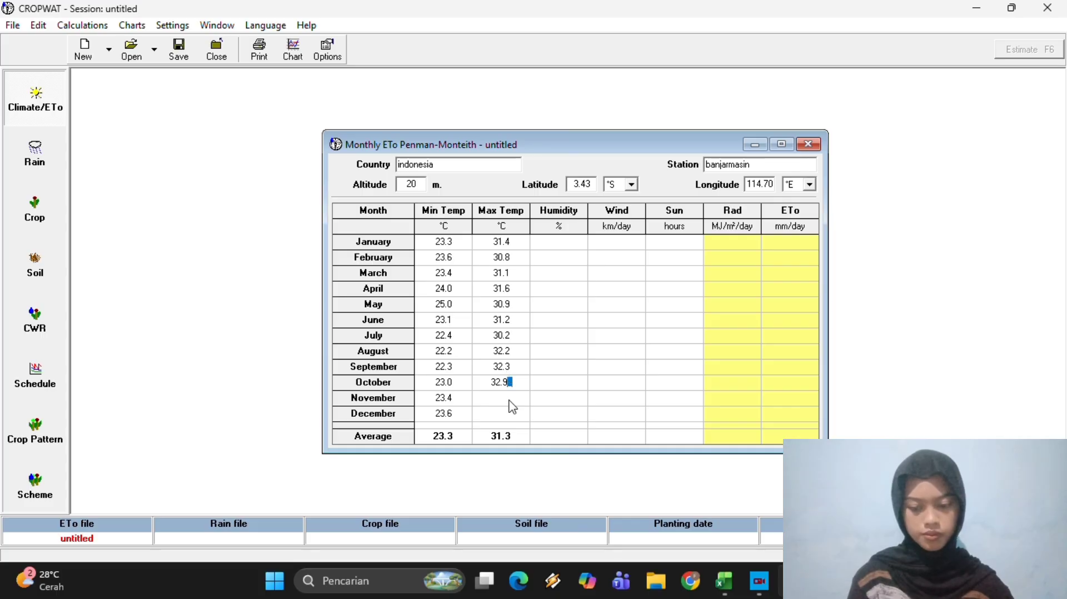
left_click(511, 400)
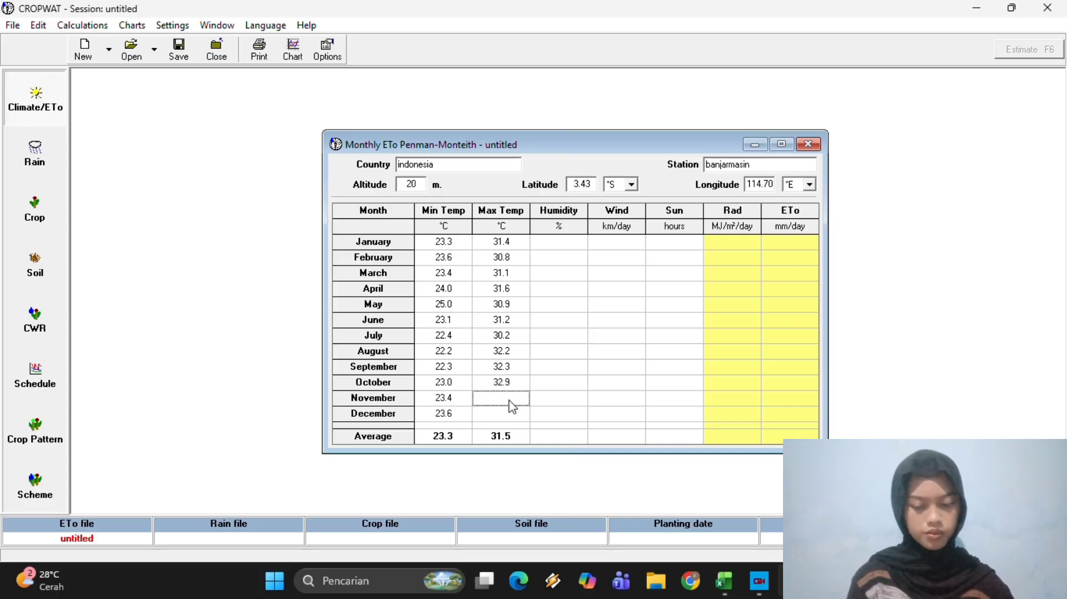
type("33.3")
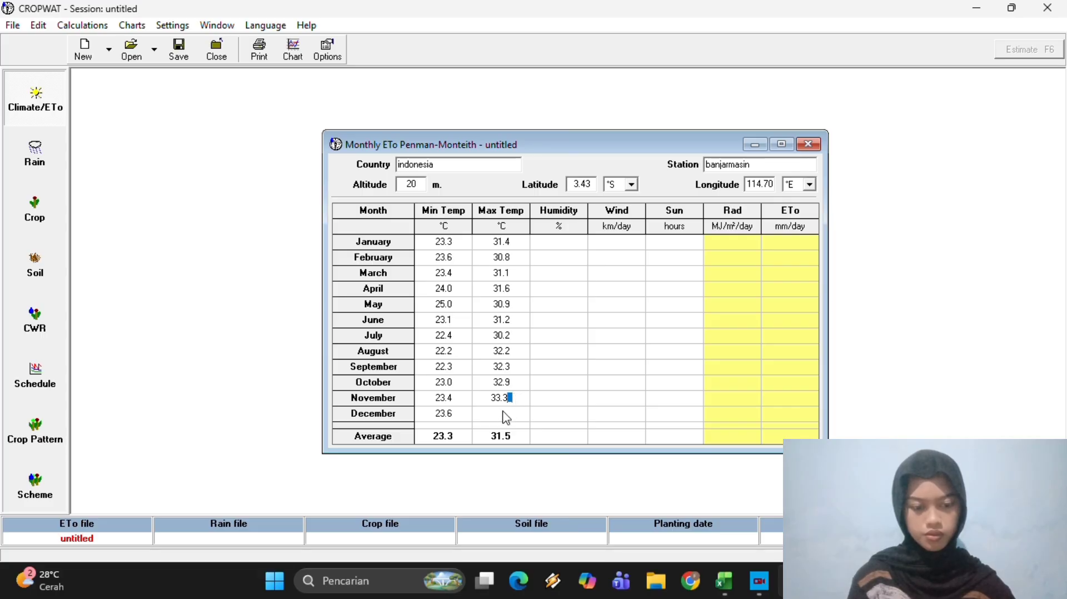
key("BackSpace")
key("BackSpace")
key("BackSpace")
key("BackSpace")
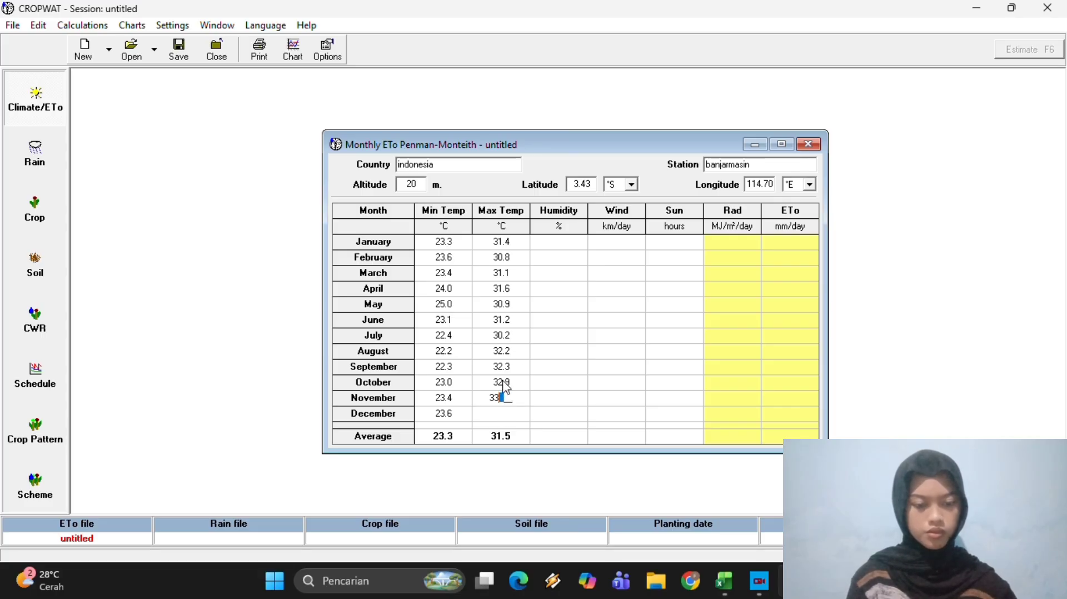
Clear the maximum temperatures for October and September.
left_click(507, 383)
key("BackSpace")
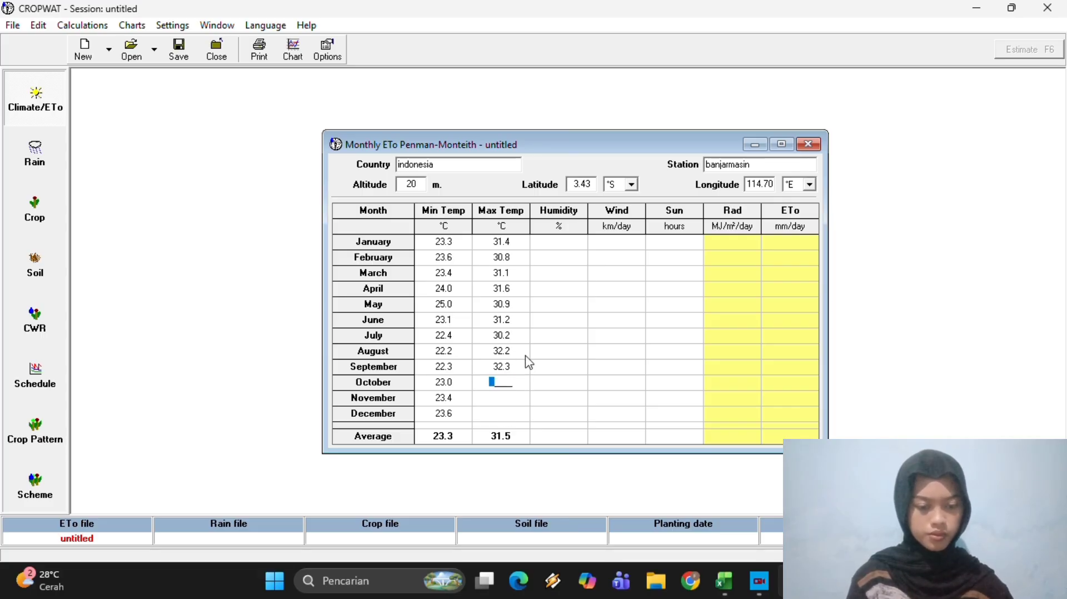
left_click(513, 366)
key("BackSpace")
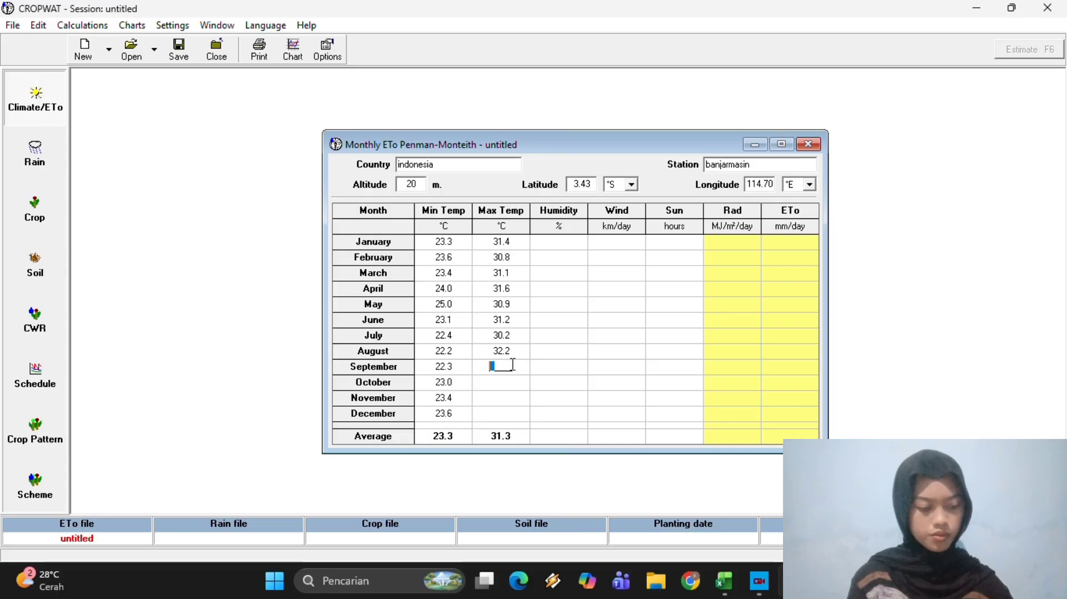
type("32.3")
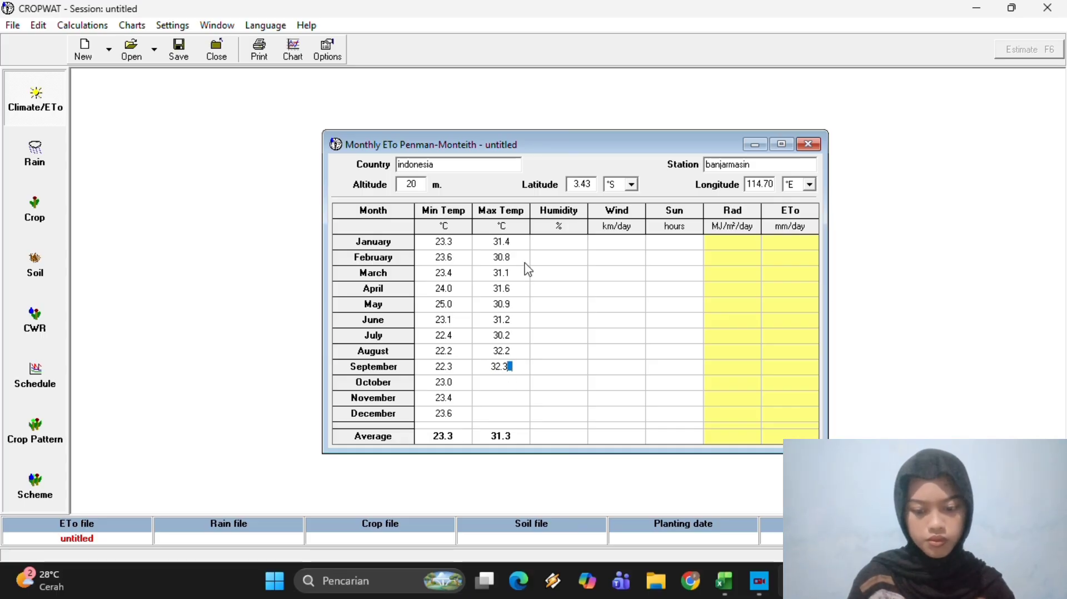
double_click(513, 352)
left_click(513, 366)
key("BackSpace")
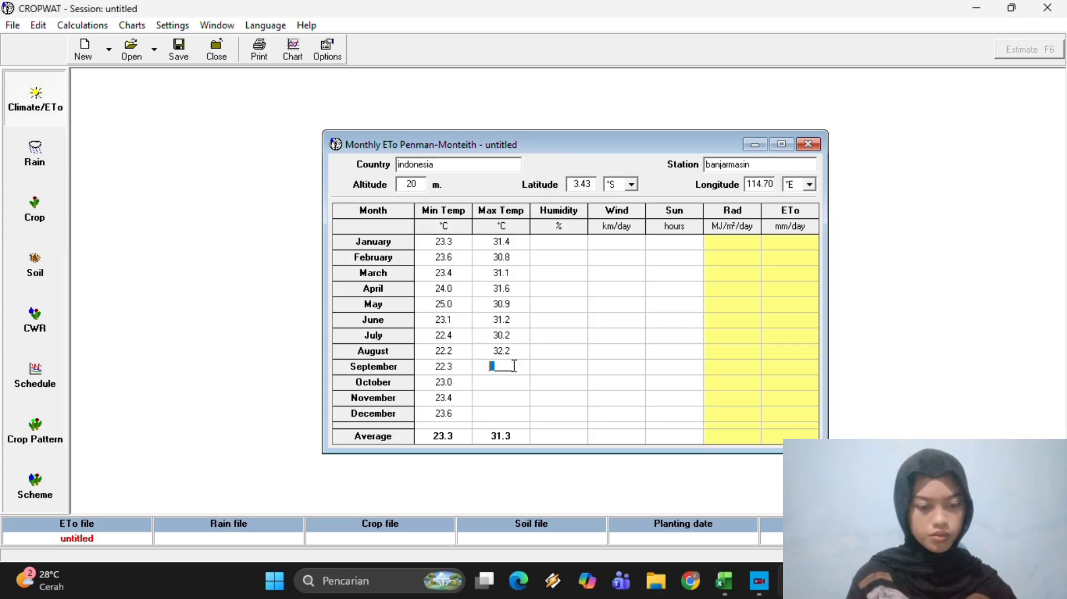
Set the maximum temperatures for August and September to 32.3 and 32.9 °C.
left_click(513, 352)
double_click(513, 351)
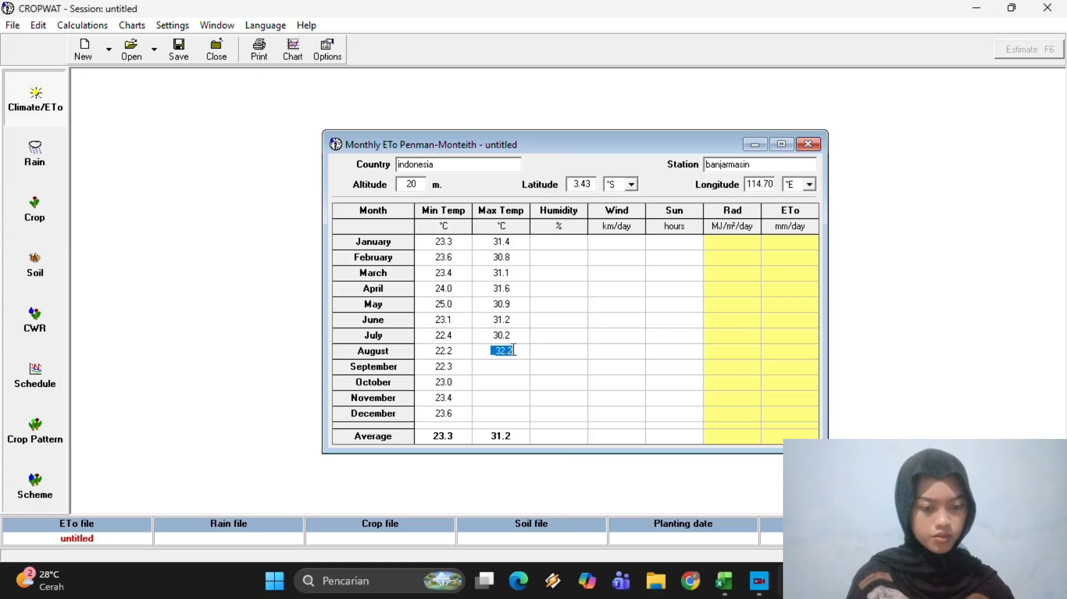
key("BackSpace")
type("32.3")
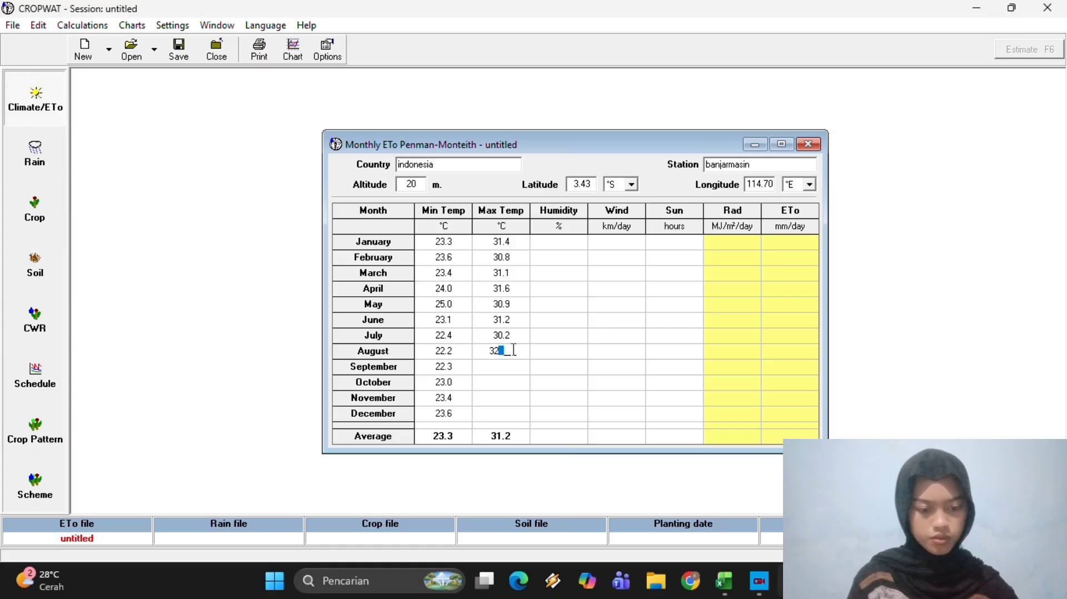
left_click(513, 370)
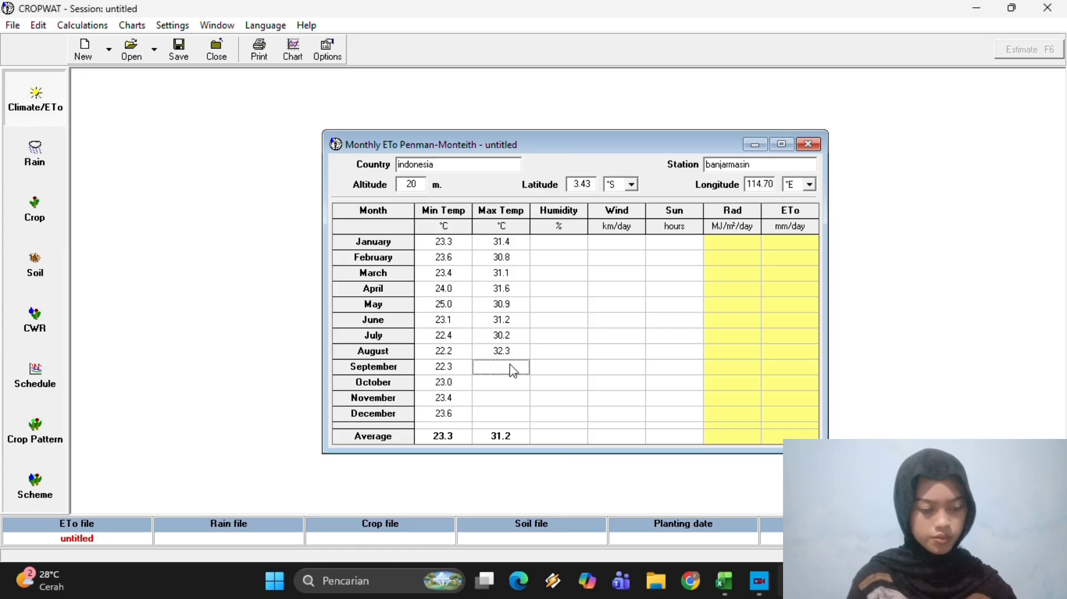
type("32.")
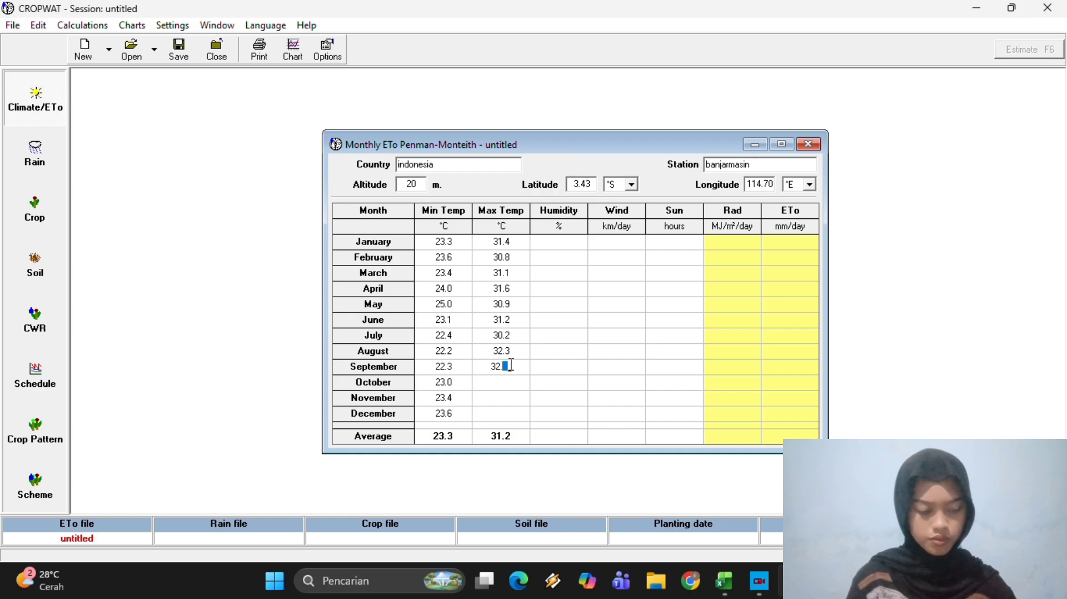
type("9")
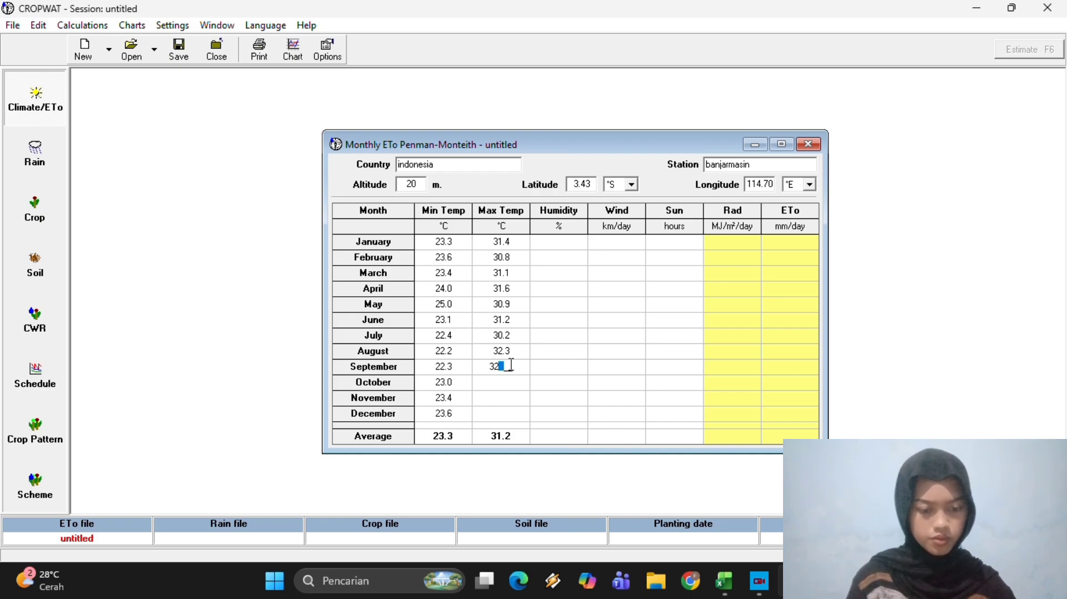
Enter the maximum temperatures for October, November and December as 33.3, 30.5 and 30.9 °C.
left_click(508, 384)
type("33.3")
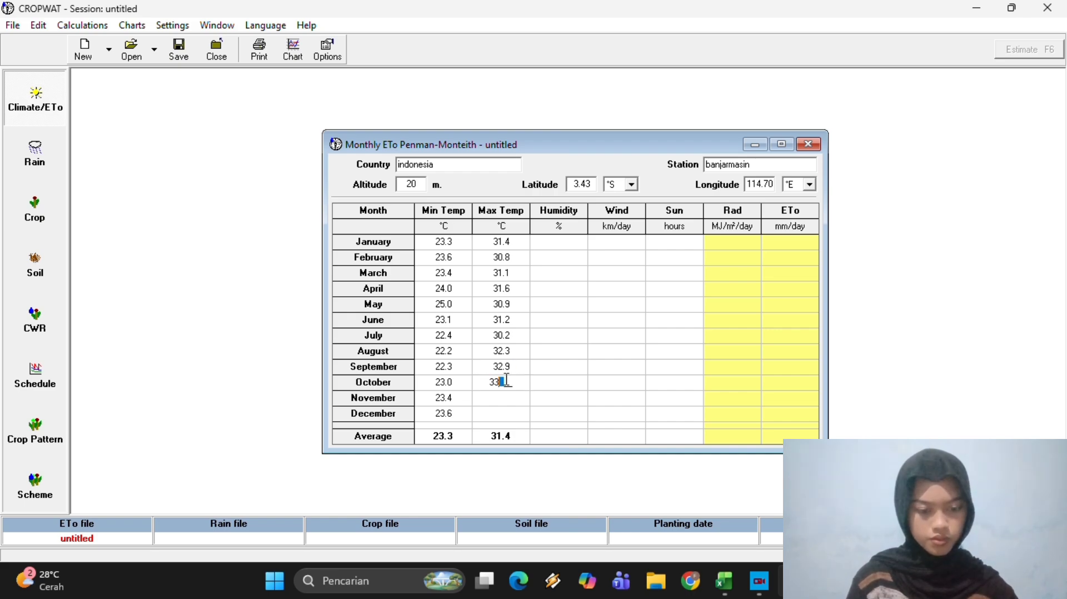
left_click(502, 405)
type("3.")
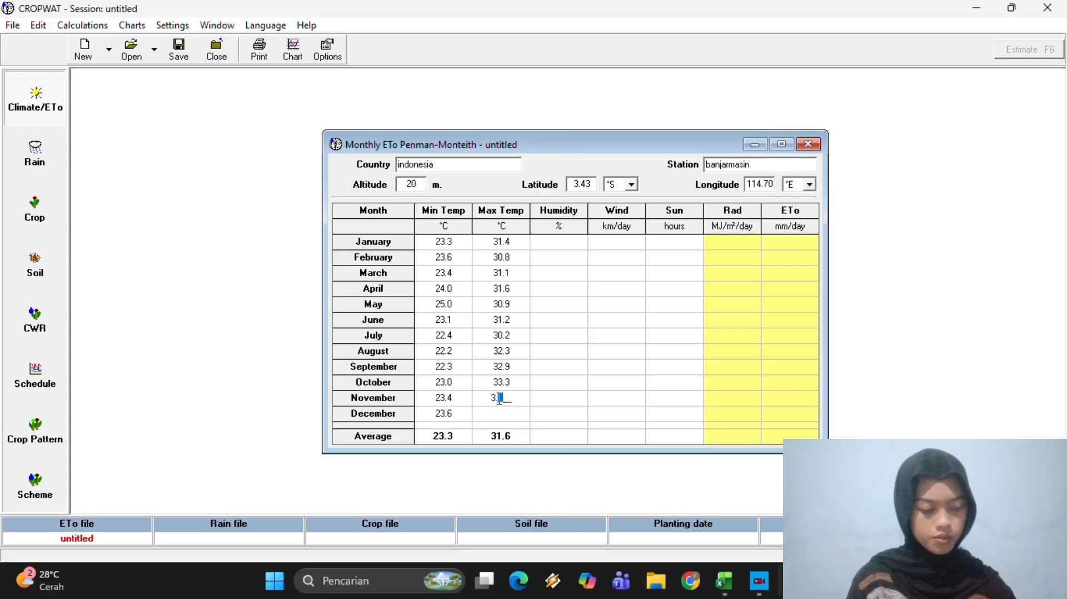
type(".5")
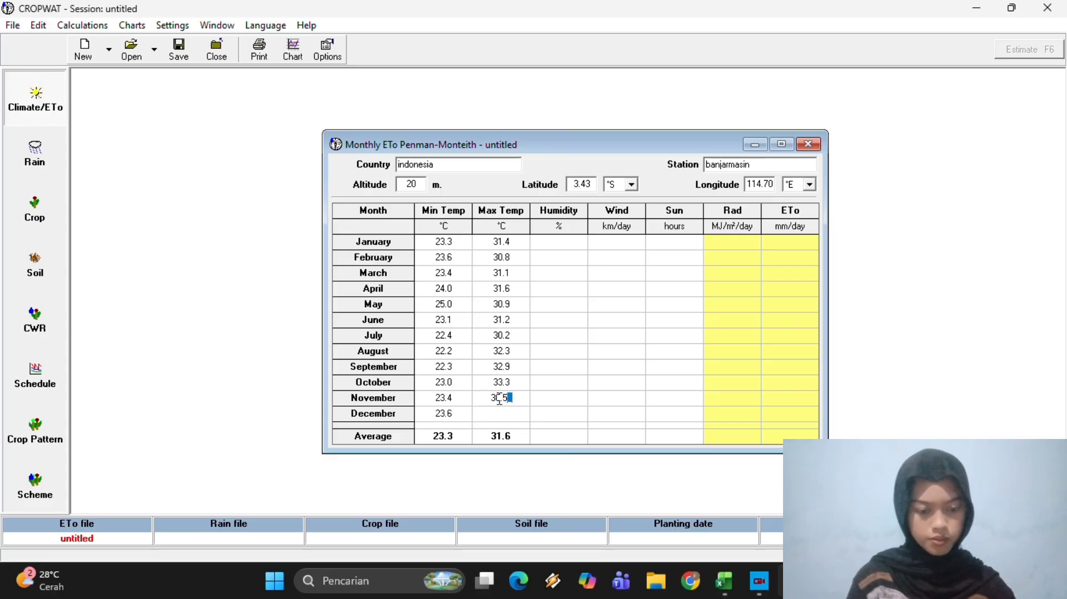
key("Return")
type("30.9")
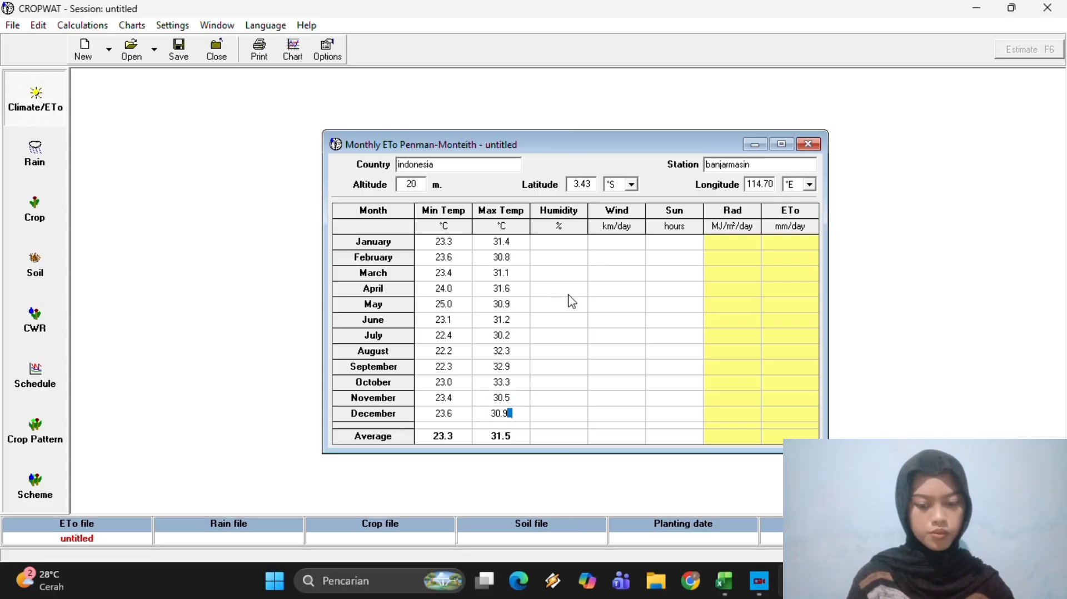
Enter the humidity for January, February and March as 84, 83 and 82 %.
left_click(564, 247)
type("84")
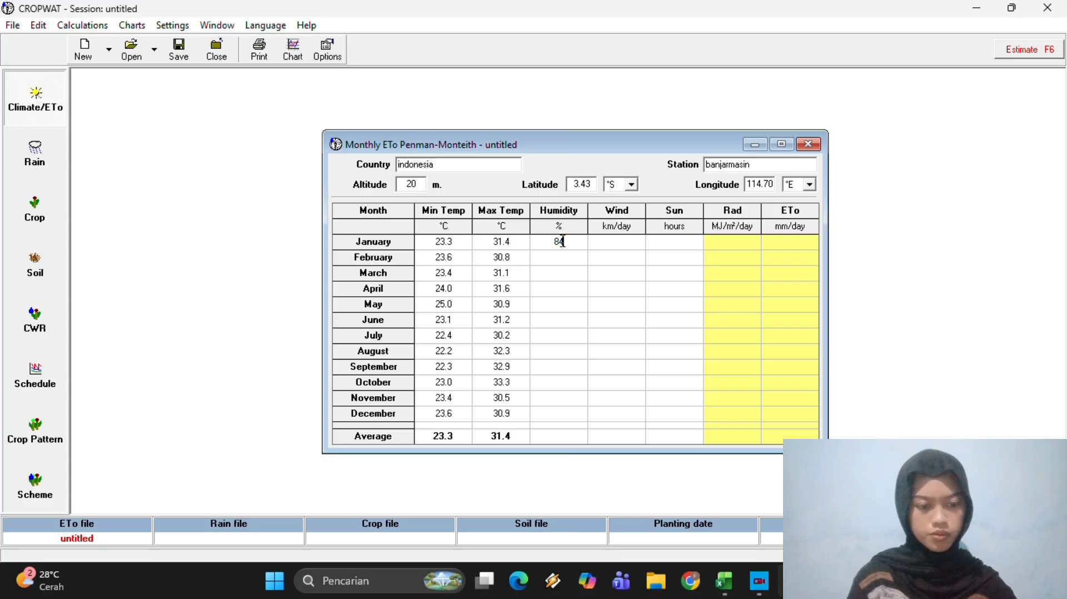
left_click(565, 256)
type("82")
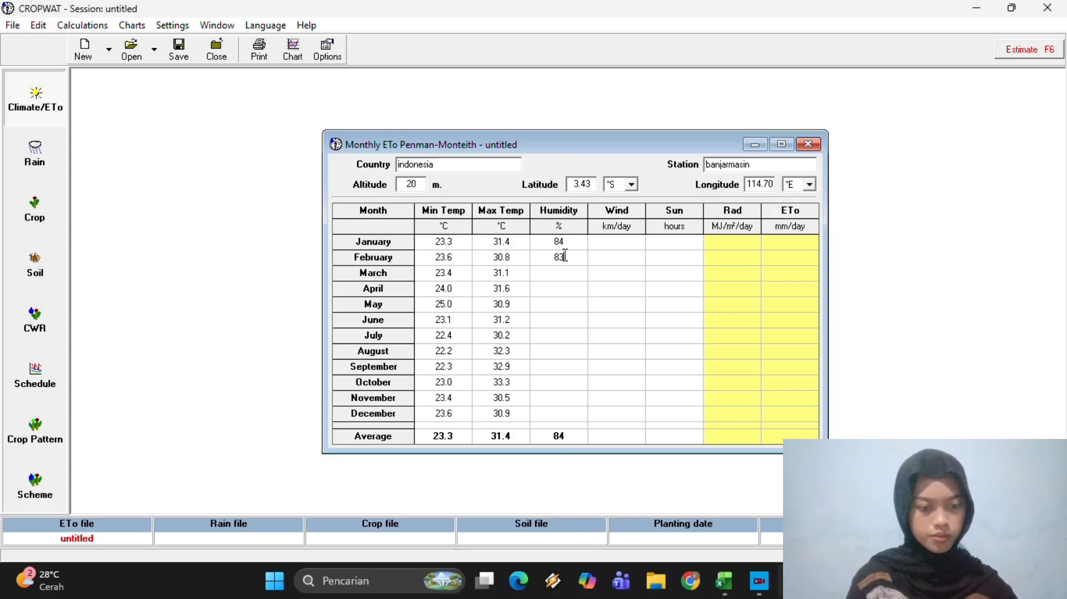
left_click(562, 278)
type("8")
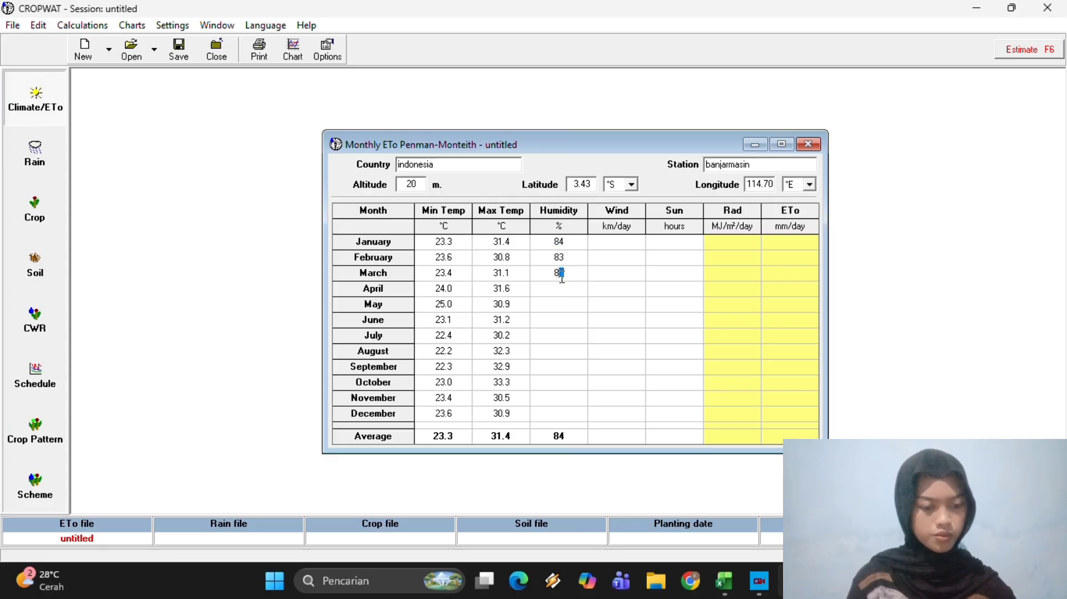
type("2")
Enter the humidity for April, May and June as 82, 82 and 81 %.
left_click(560, 289)
type("8")
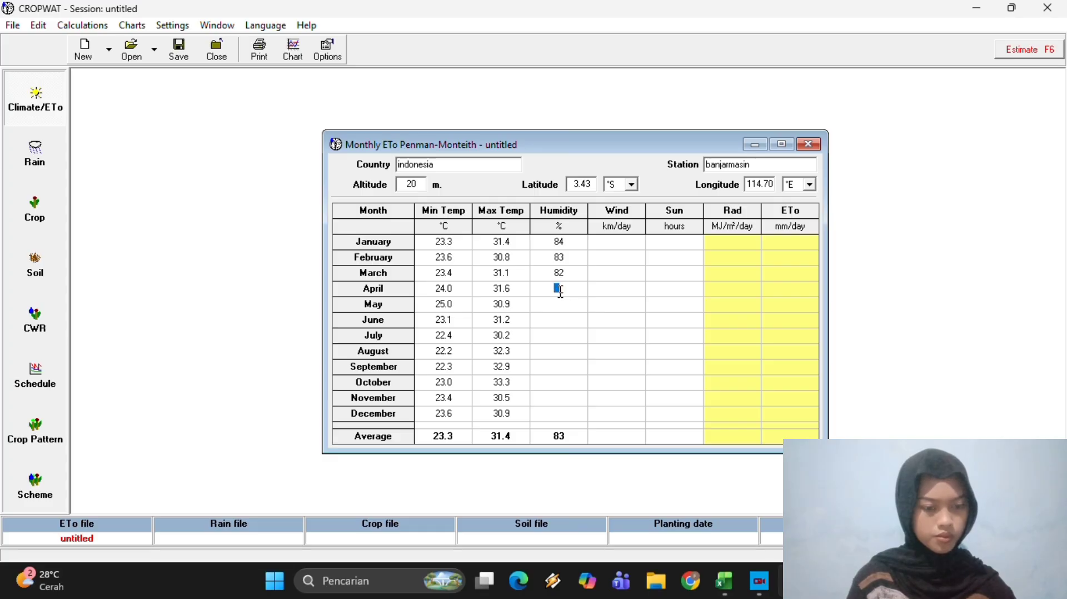
type("2")
left_click(562, 307)
type("82")
left_click(565, 322)
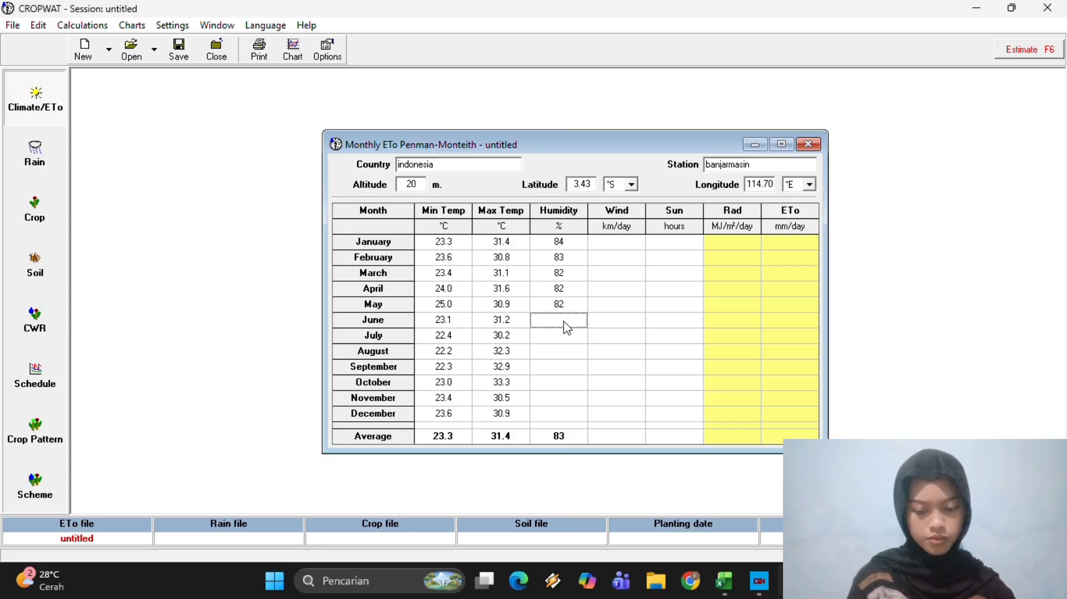
type("81")
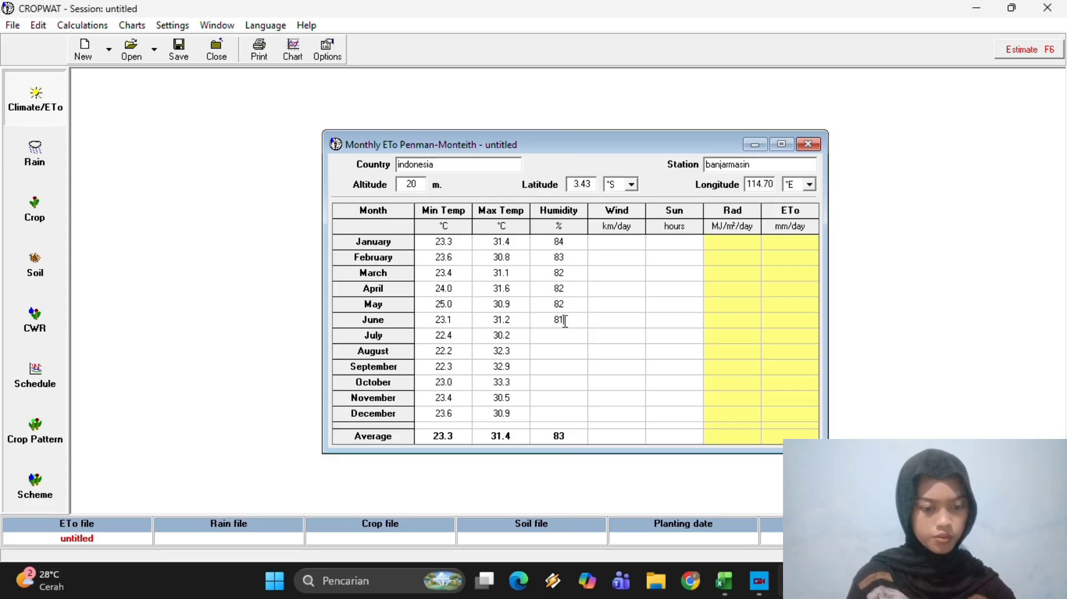
Enter the humidity for July, August and September as 77, 77 and 79 %.
left_click(562, 337)
type("79")
left_click(563, 352)
type("77")
left_click(564, 368)
type("7")
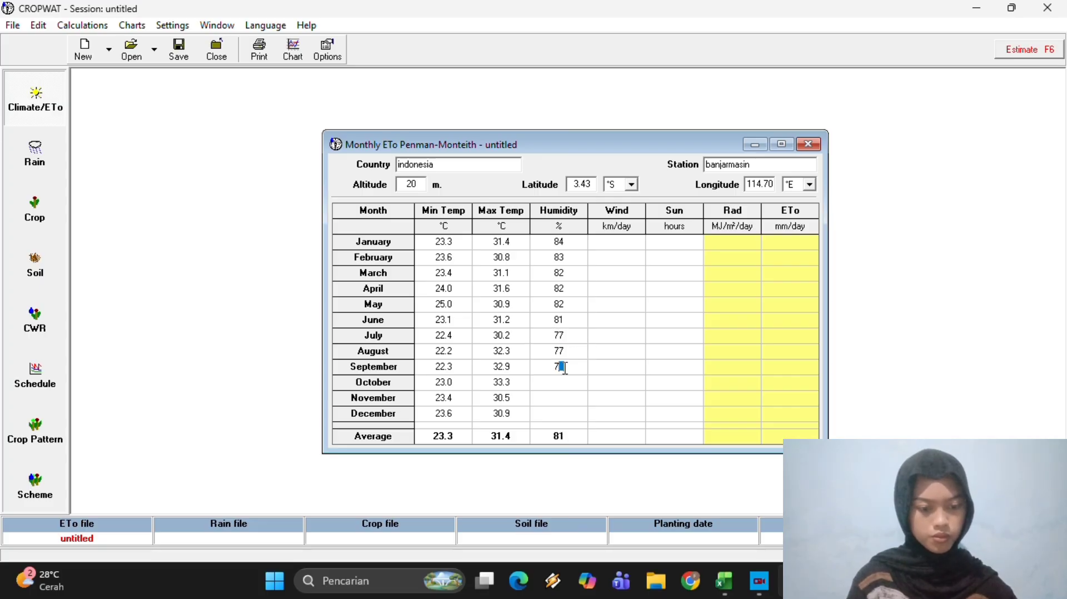
type("9")
Enter the humidity for October, November and December as 77, 79 and 84 %.
left_click(563, 384)
type("77")
left_click(570, 398)
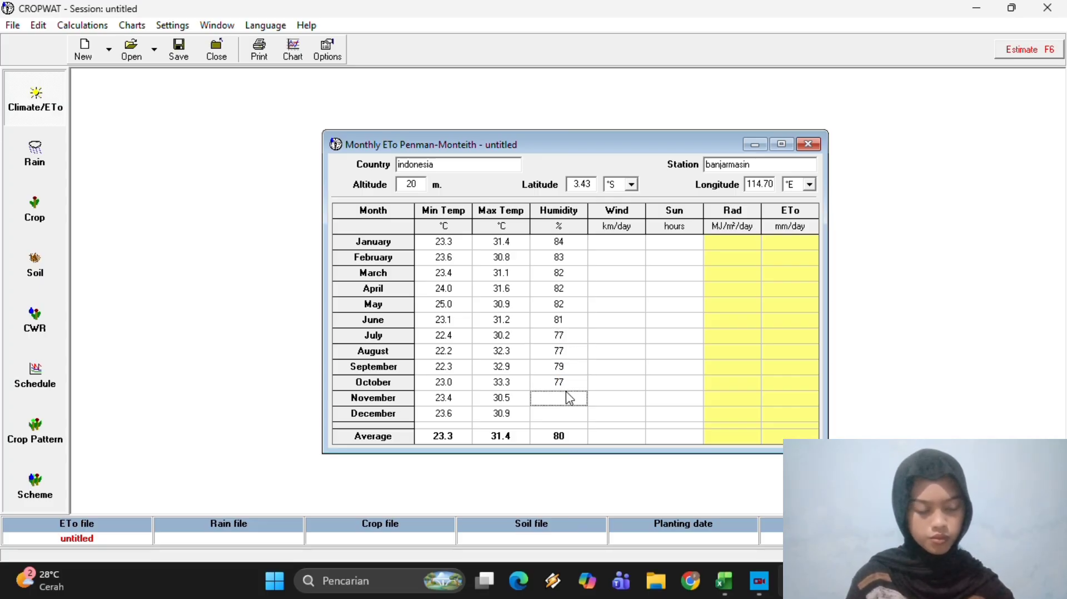
type("79")
left_click(559, 416)
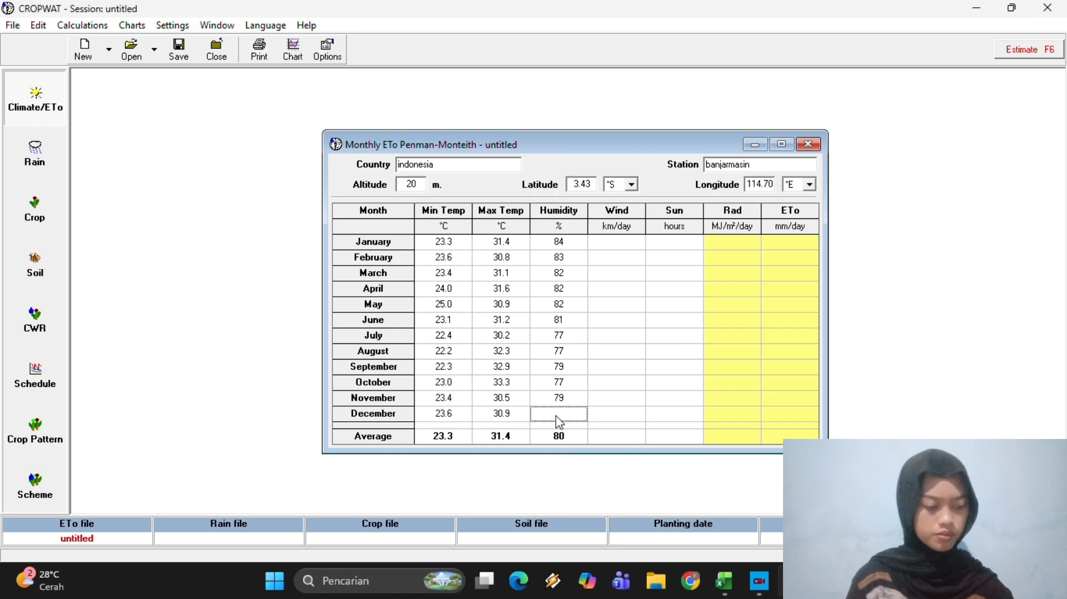
type("84")
Enter the wind speeds for January, February and March as 78, 69 and 69 km/day.
left_click(625, 244)
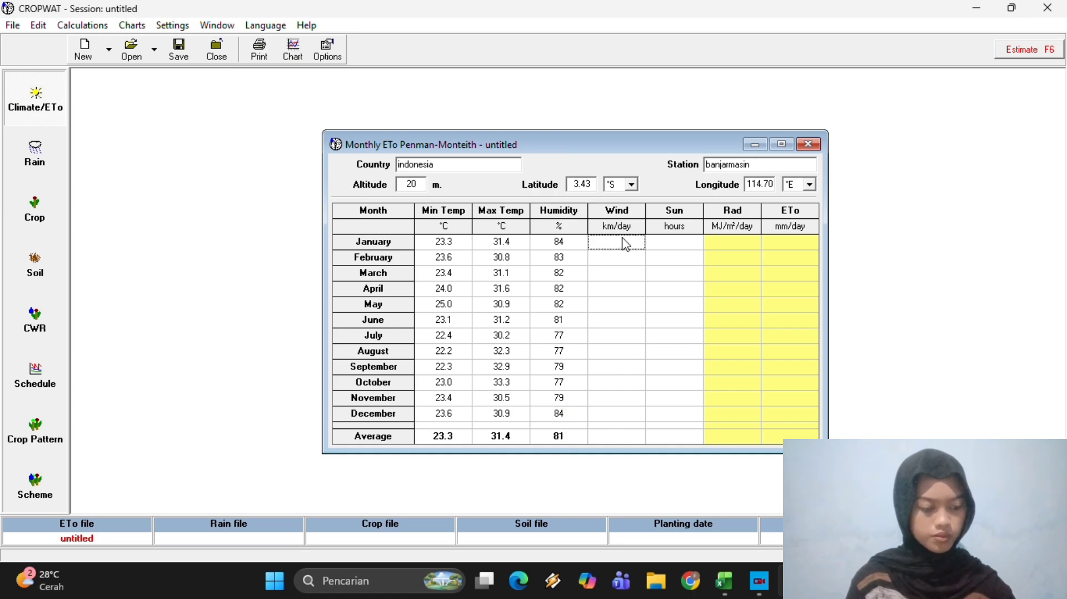
type("78")
left_click(625, 260)
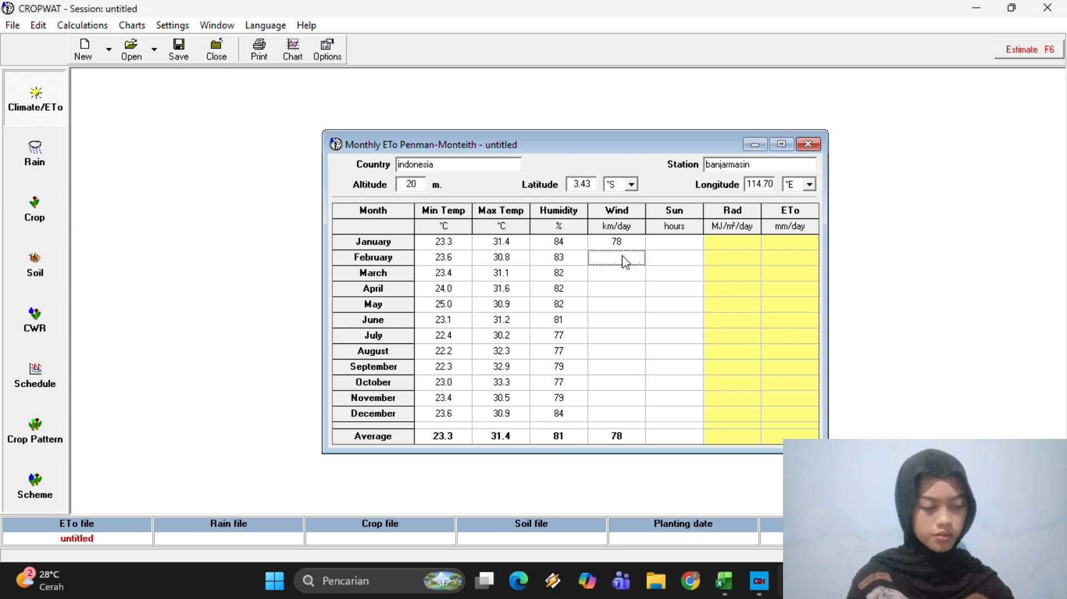
type("69")
left_click(623, 275)
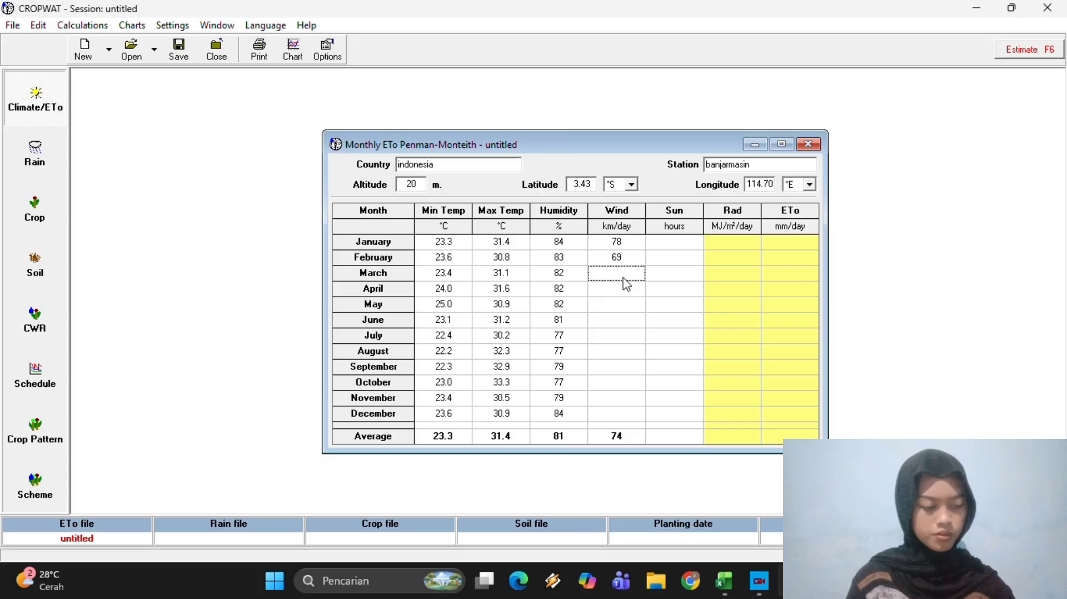
type("69")
Enter the wind speeds for April, May and June as 78, 61 and 69 km/day.
left_click(626, 289)
type("78")
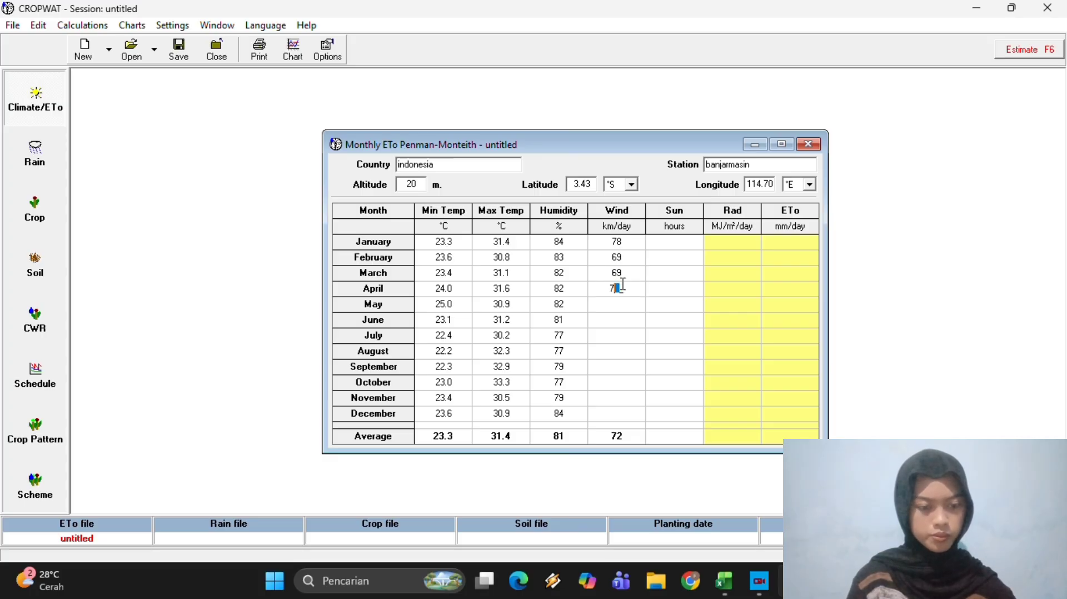
left_click(623, 305)
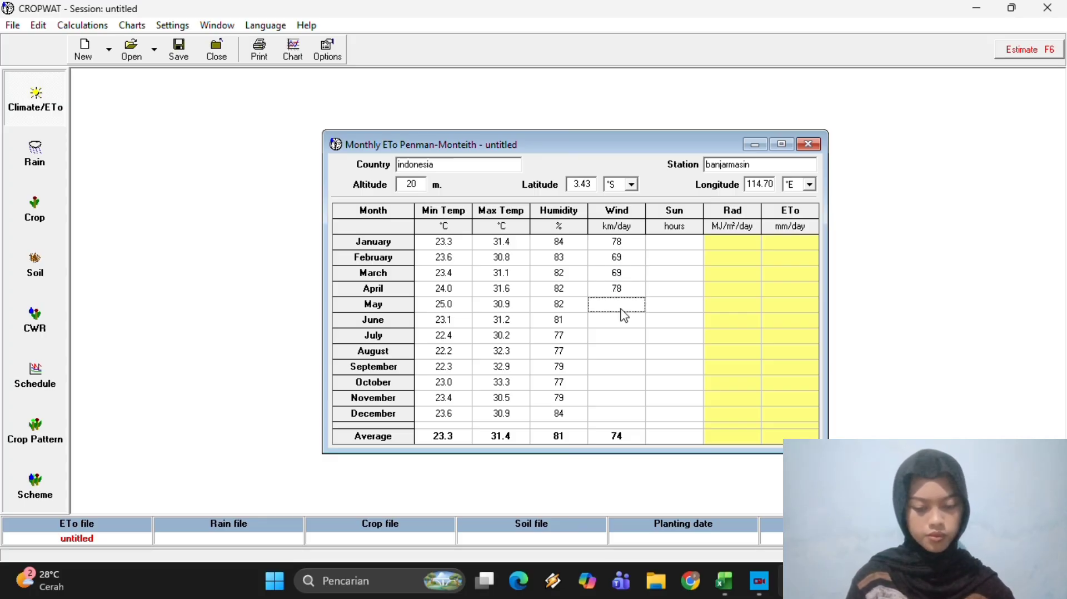
type("61")
left_click(622, 320)
type("69")
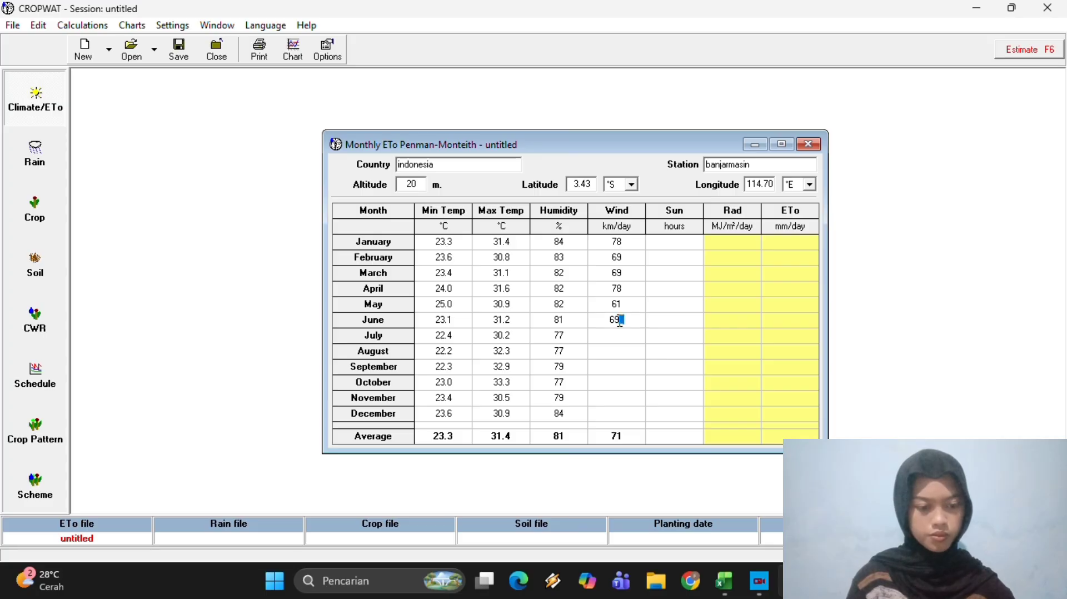
Enter the wind speeds for July, August and September as 78, 86 and 86 km/day.
left_click(629, 336)
type("78")
left_click(622, 359)
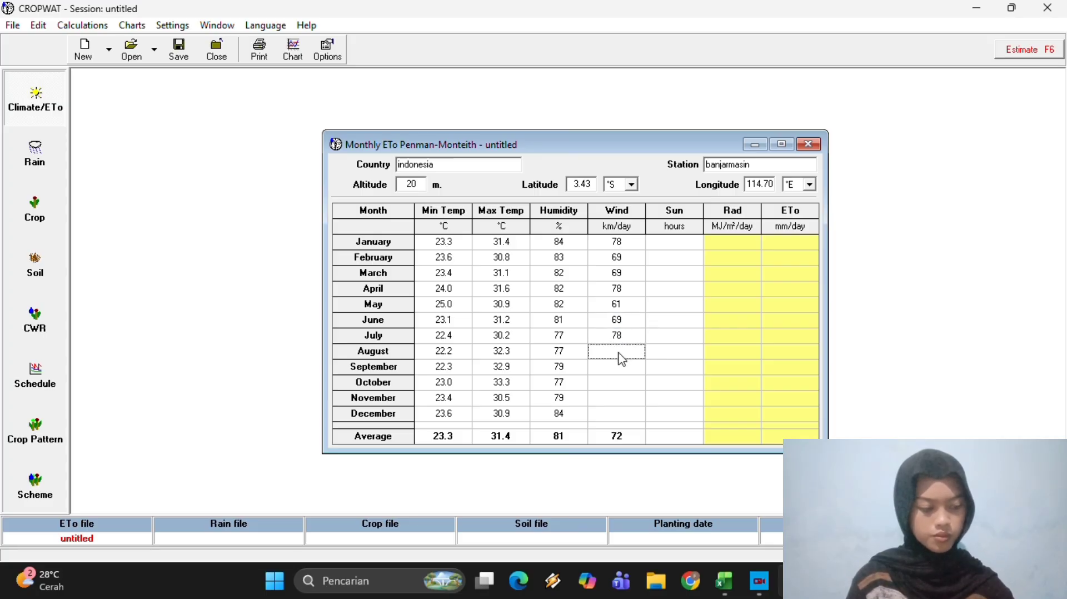
type("86")
left_click(616, 370)
type("86")
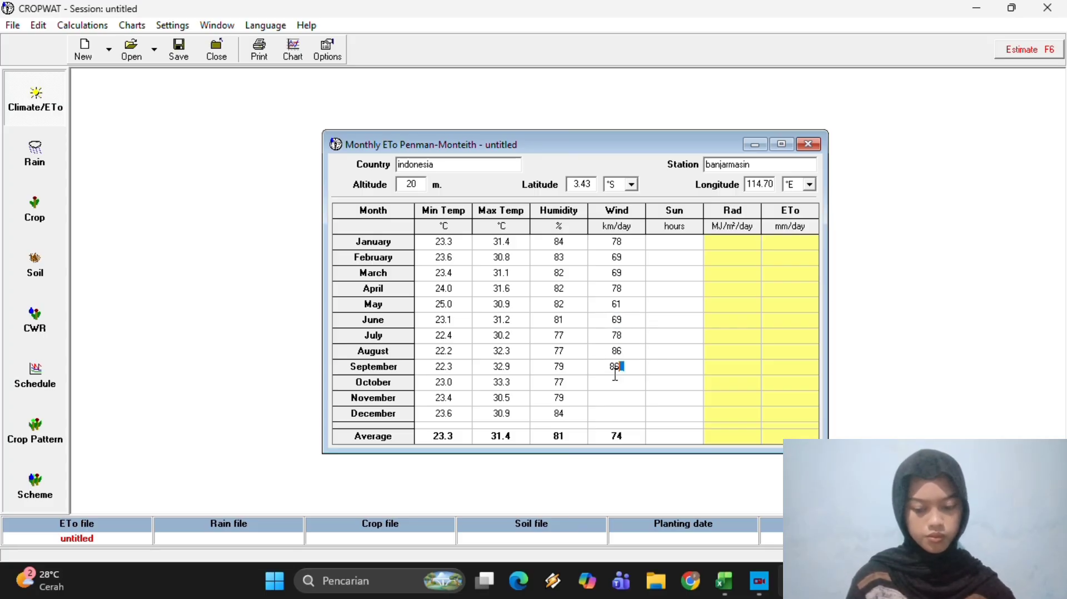
Enter the wind speeds for October, November and December as 78, 69 and 61 km/day.
left_click(623, 388)
type("78")
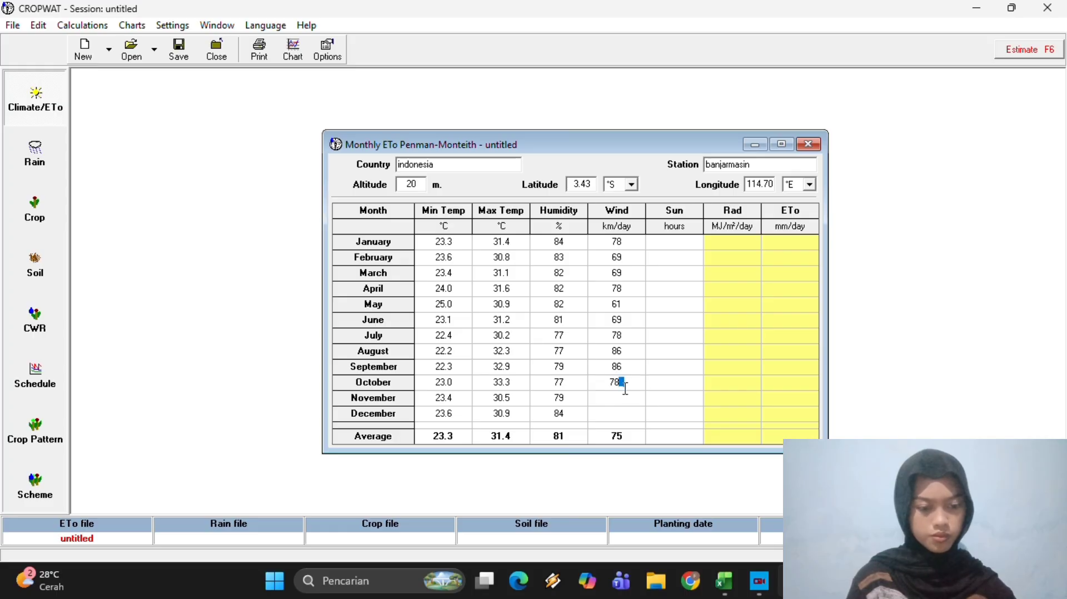
left_click(624, 404)
type("69")
left_click(626, 420)
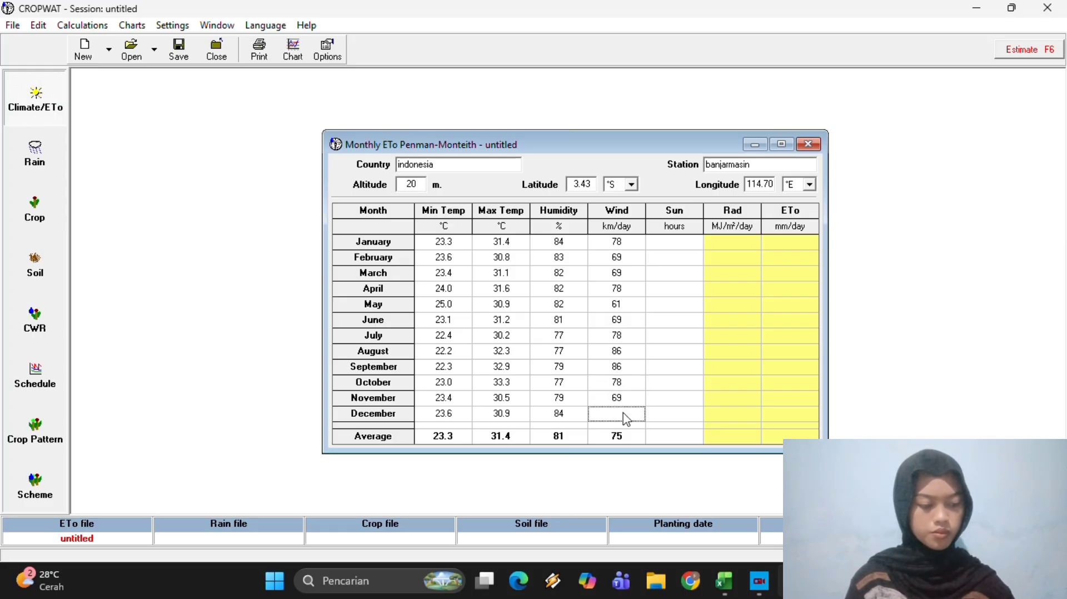
type("61")
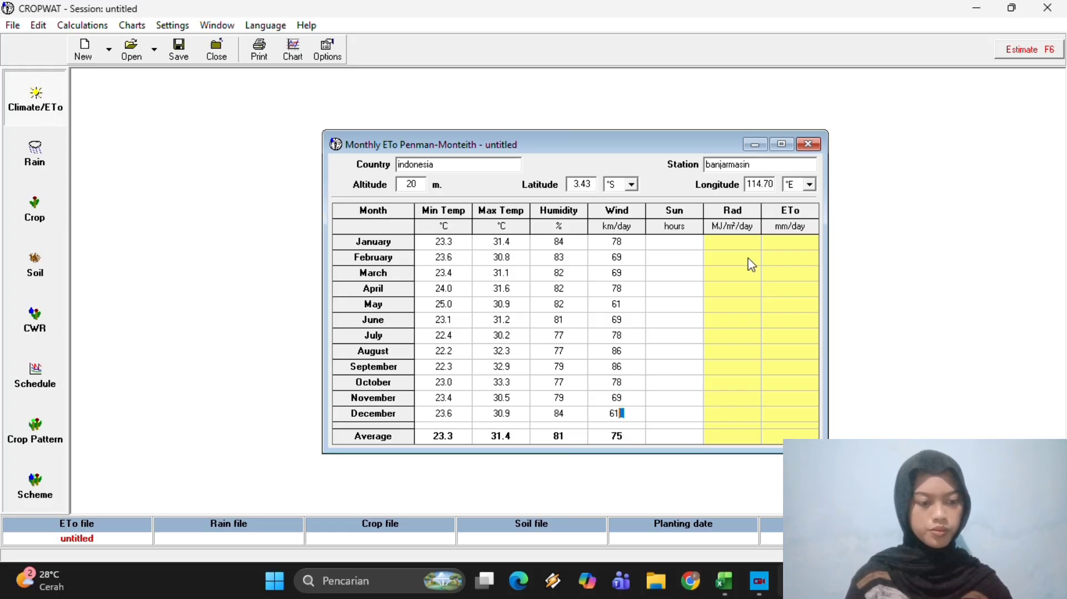
Enter the sunshine hours for January, February and March as 5, 5.9 and 6.0.
left_click(683, 249)
type("5")
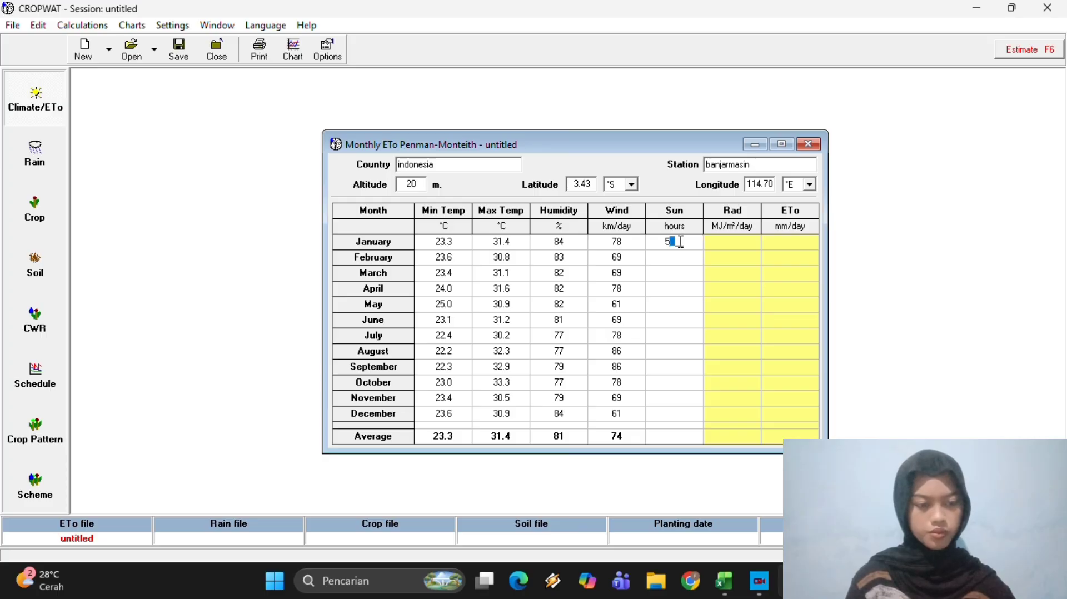
left_click(678, 257)
type("5.9")
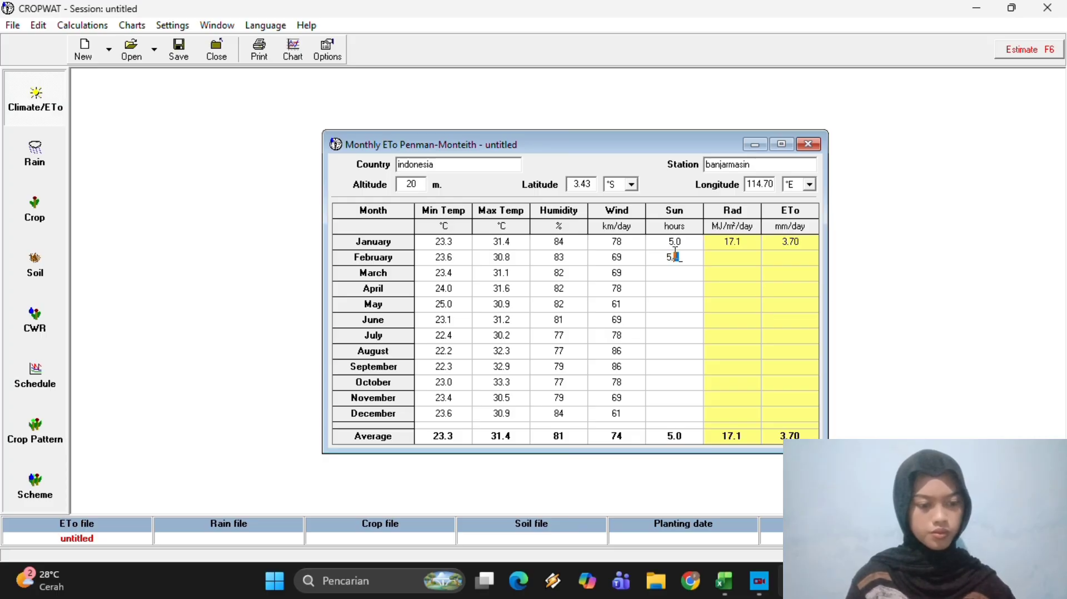
left_click(670, 277)
type("6")
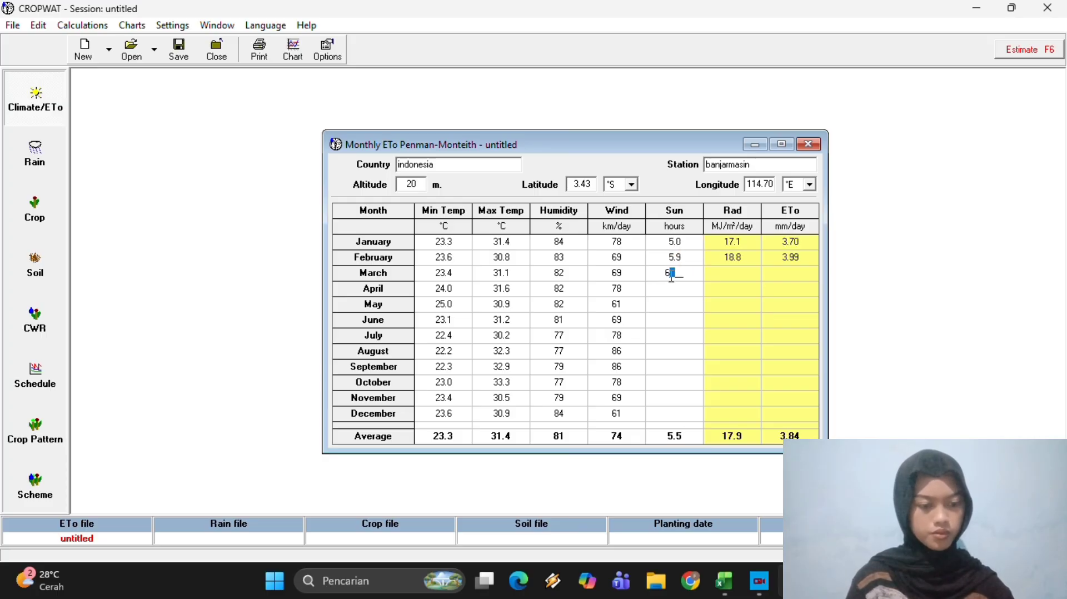
type(".0")
Enter the sunshine hours for April, May and June as 7.7, 7.5 and 7.7.
left_click(679, 293)
type("7.7")
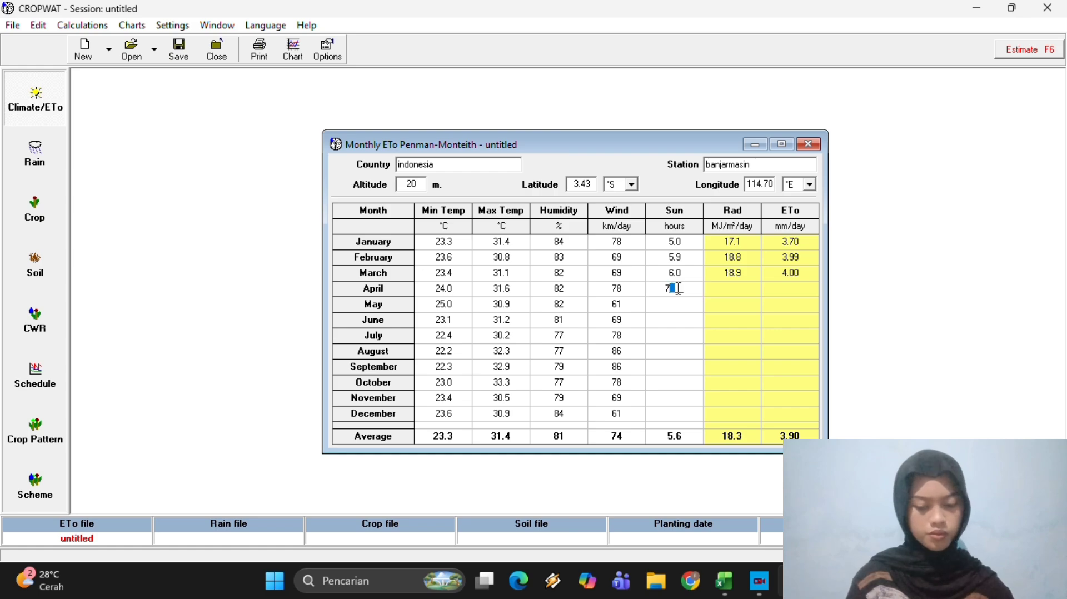
left_click(685, 312)
type("7.5")
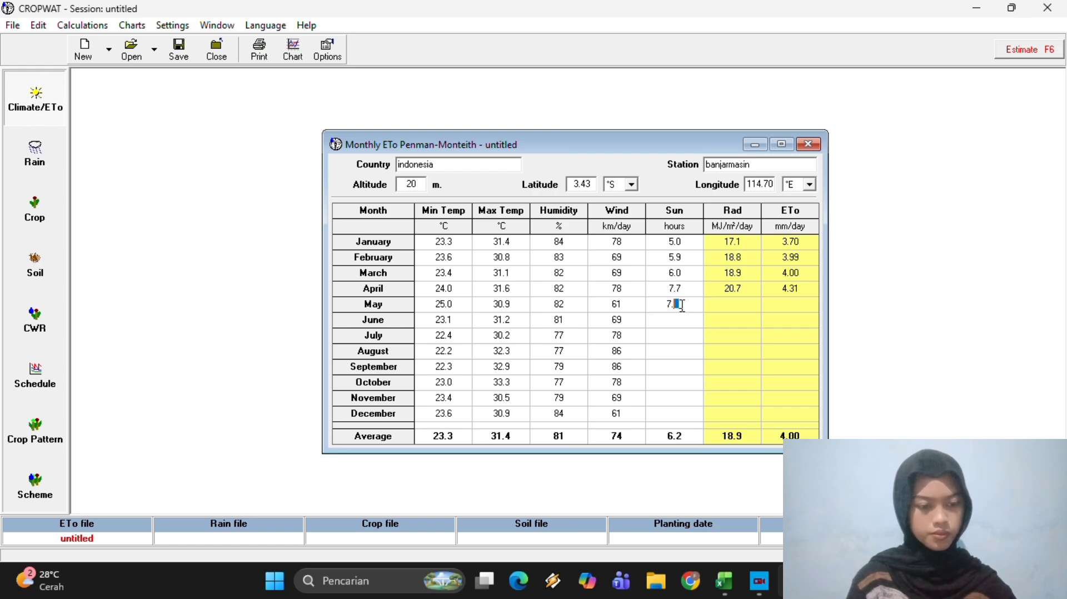
left_click(684, 330)
type("7.7")
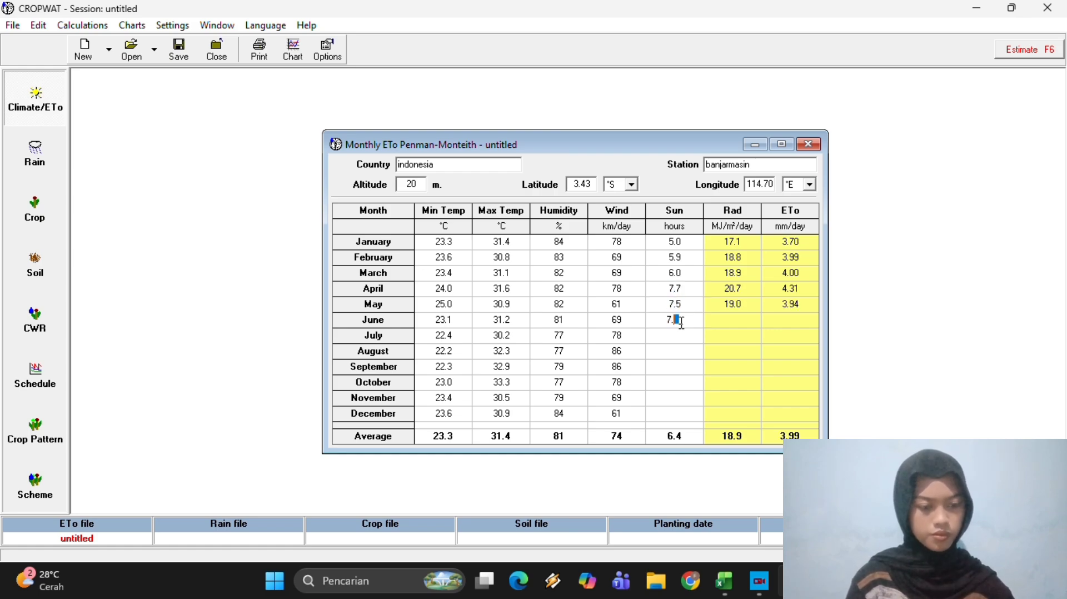
Enter the sunshine hours for July, August and September as 8.3, 7.7 and 7.8.
left_click(683, 342)
type("8.3")
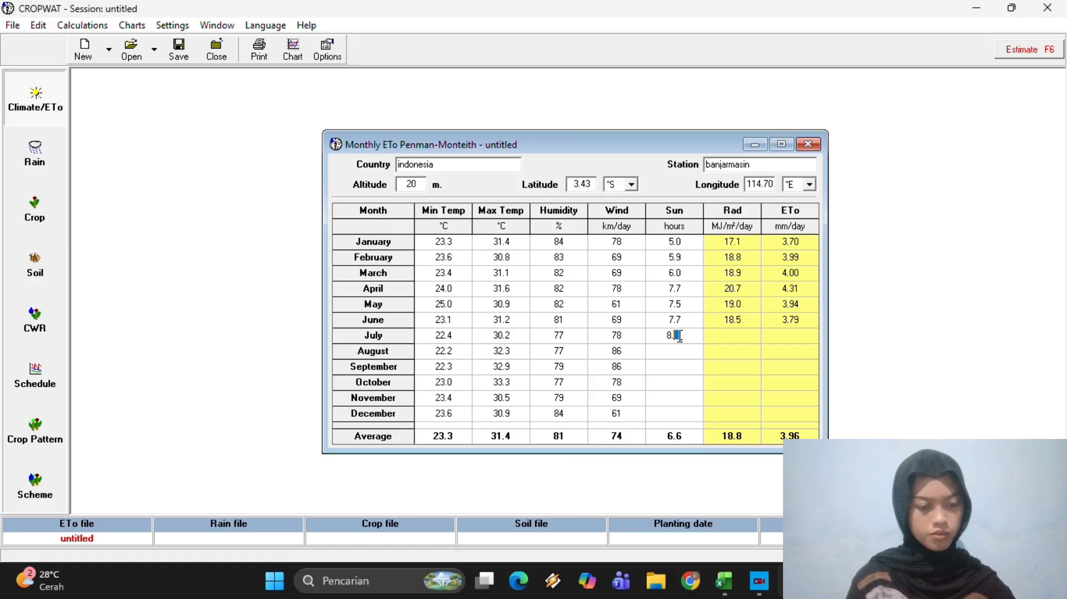
left_click(675, 361)
type("7.7")
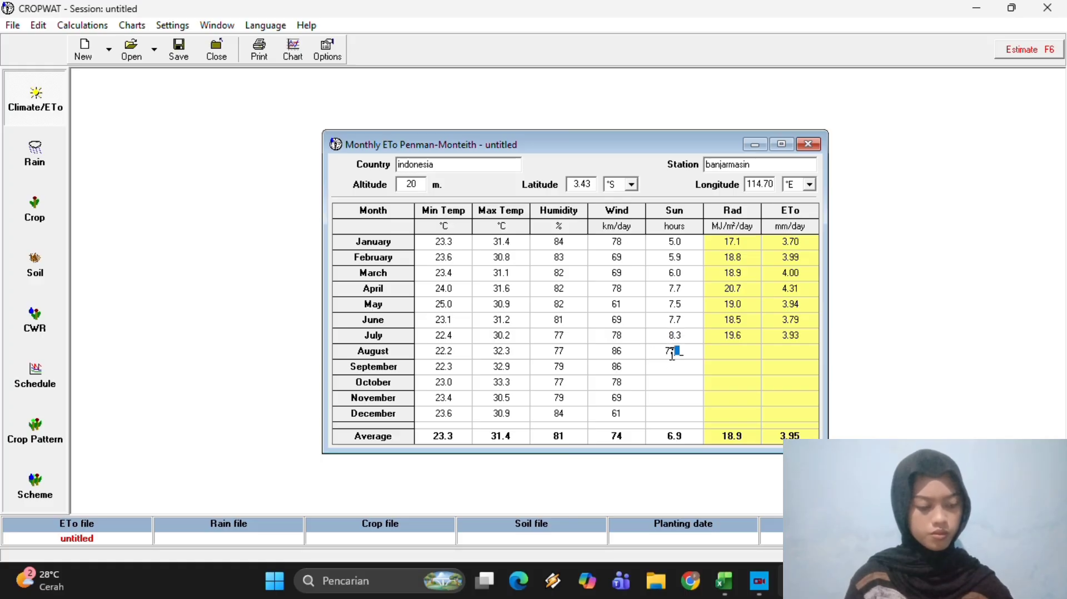
left_click(677, 371)
type("7")
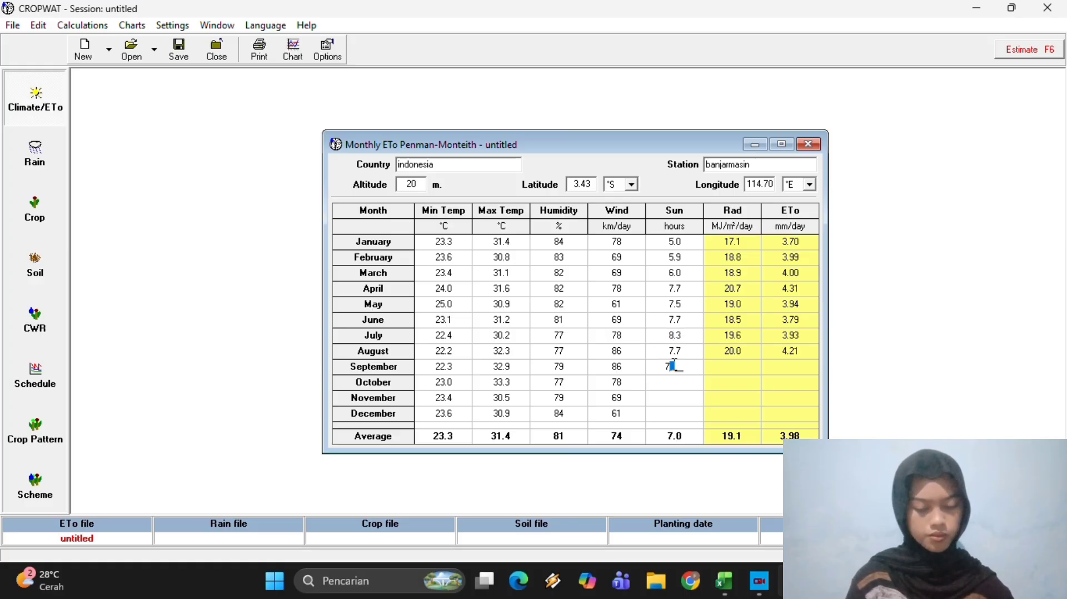
type(".8")
Enter the sunshine hours for October, November and December as 7, 5.8 and 5.5.
left_click(678, 384)
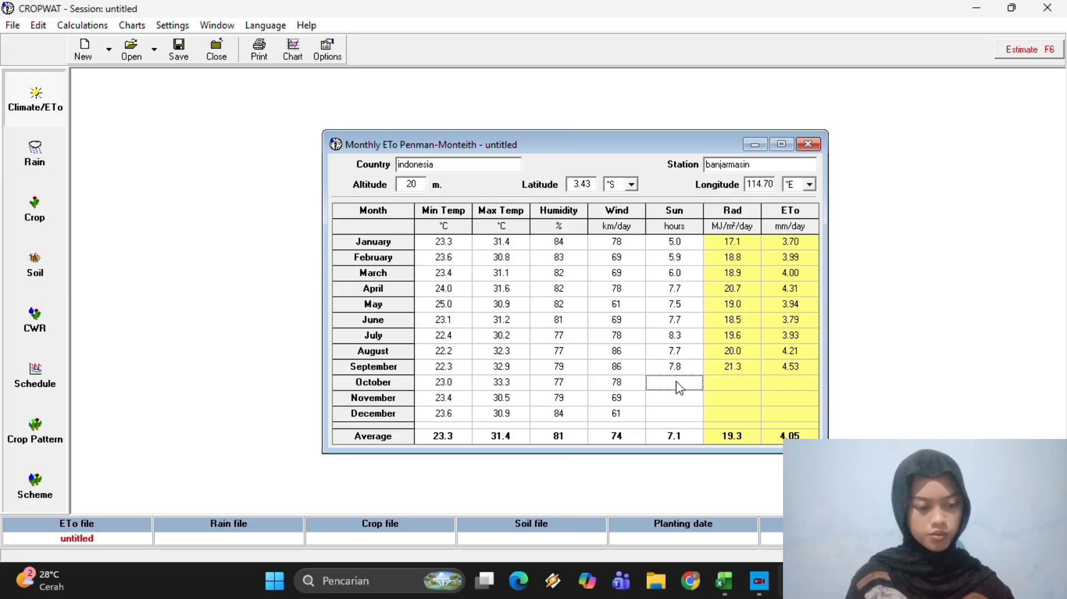
type("7")
left_click(683, 400)
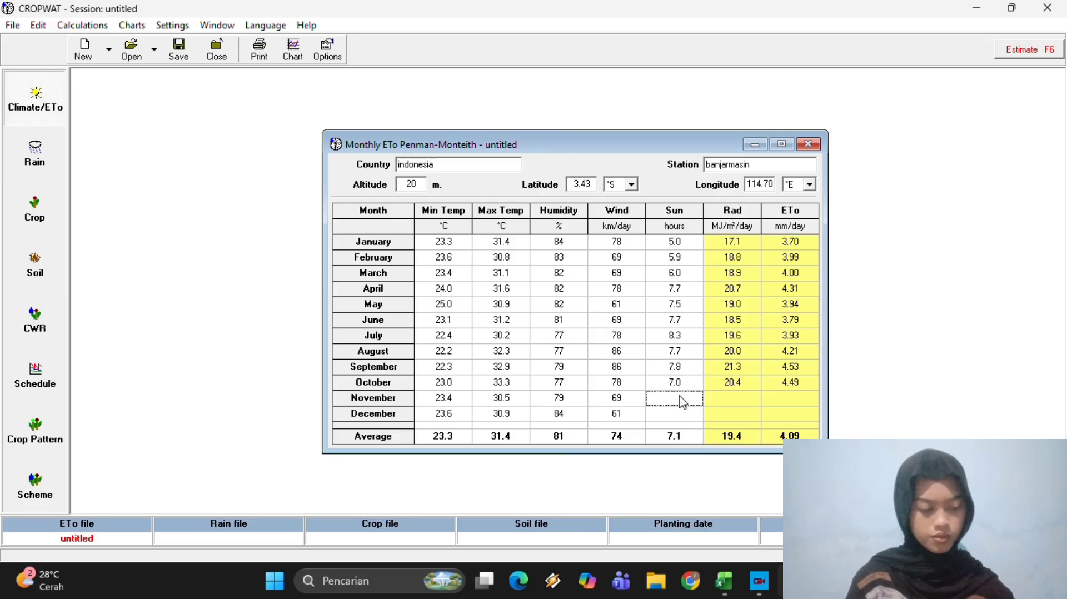
type("5.8")
left_click(681, 416)
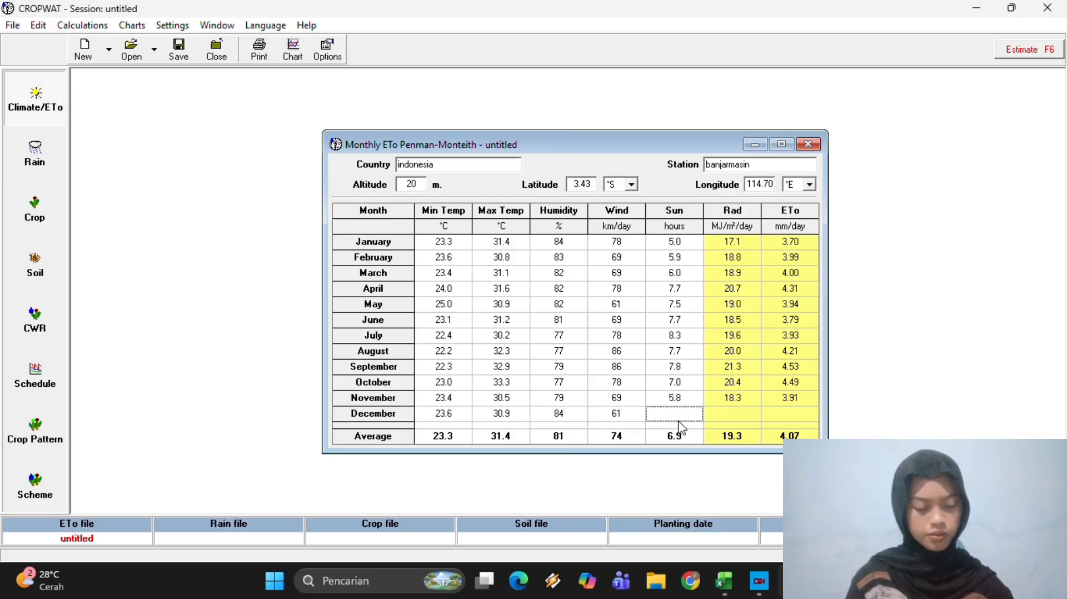
type("5.5")
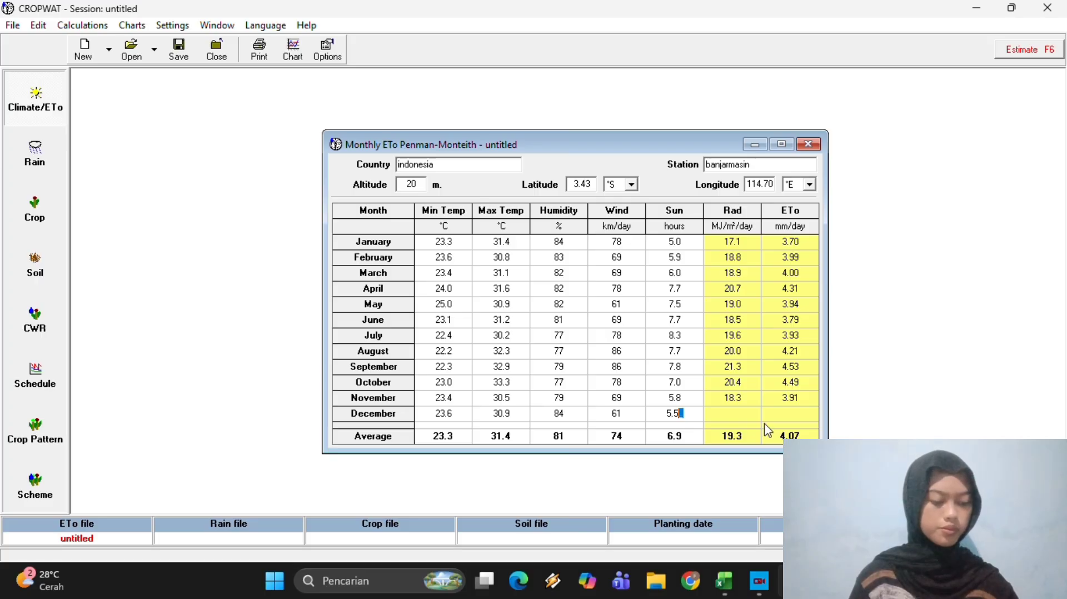
key("Return")
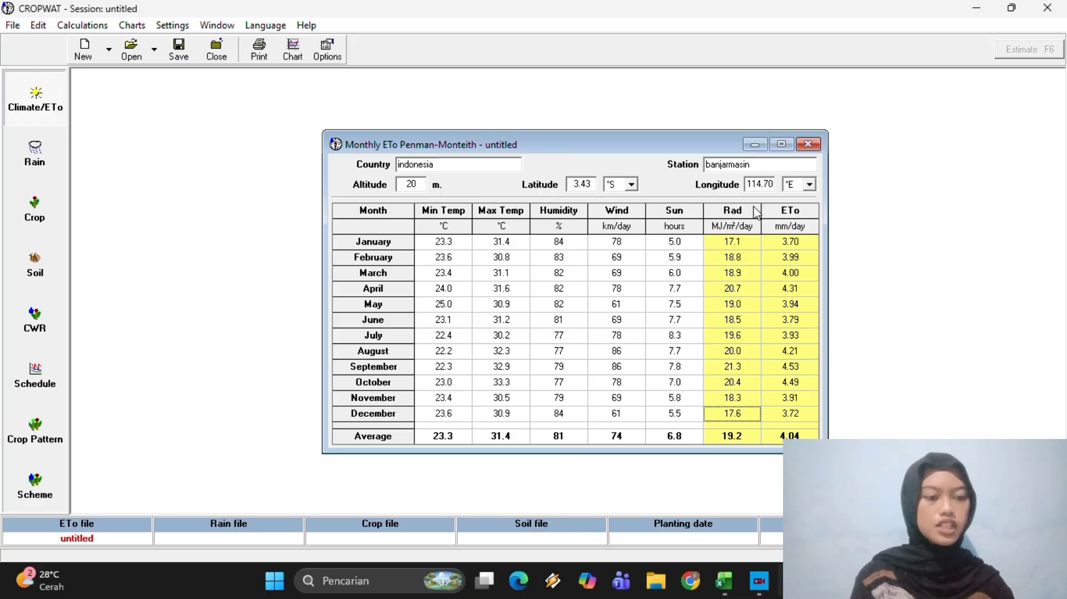
Minimize the monthly ETo window and open the monthly rain data with banjarmasin as the station.
left_click(754, 145)
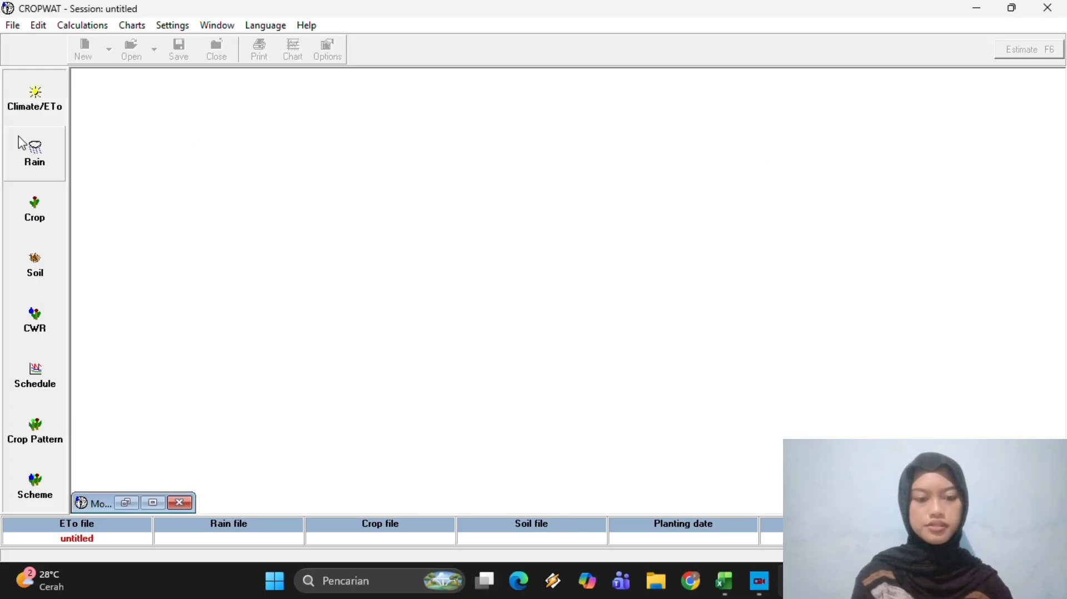
left_click(31, 148)
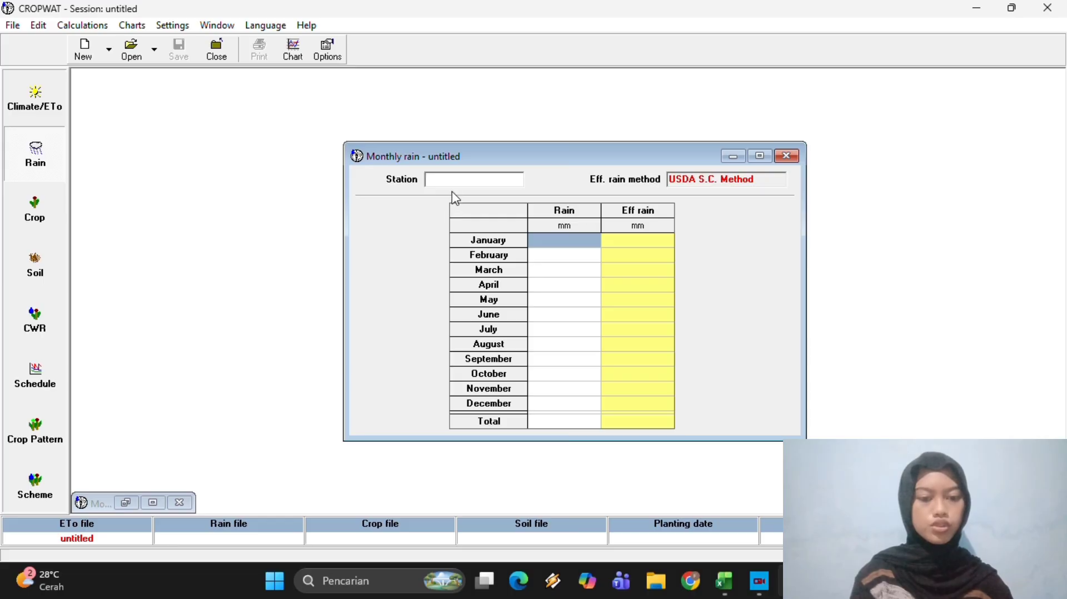
type("banjarmasin")
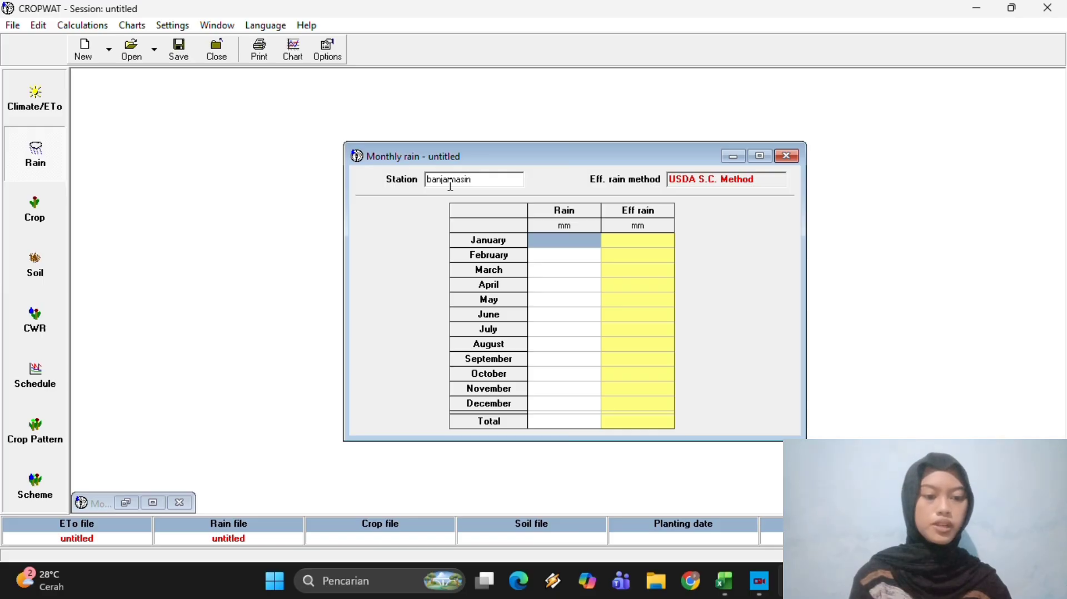
left_click(576, 237)
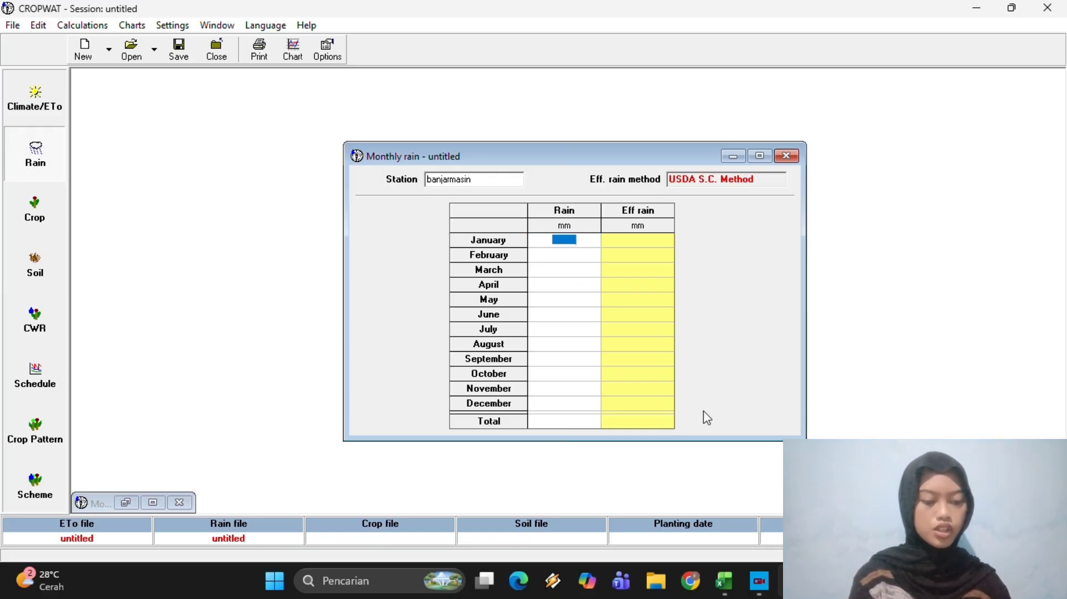
Check the monthly rain values in the Excel weather data sheet for Banjarmasin and return to CROPWAT.
mouse_move(726, 579)
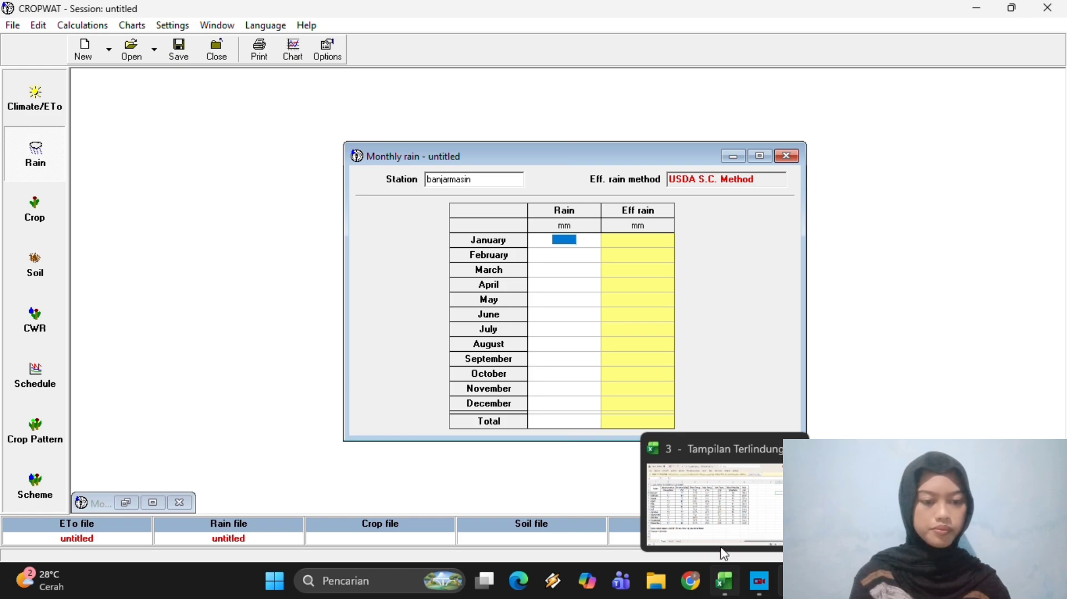
left_click(721, 531)
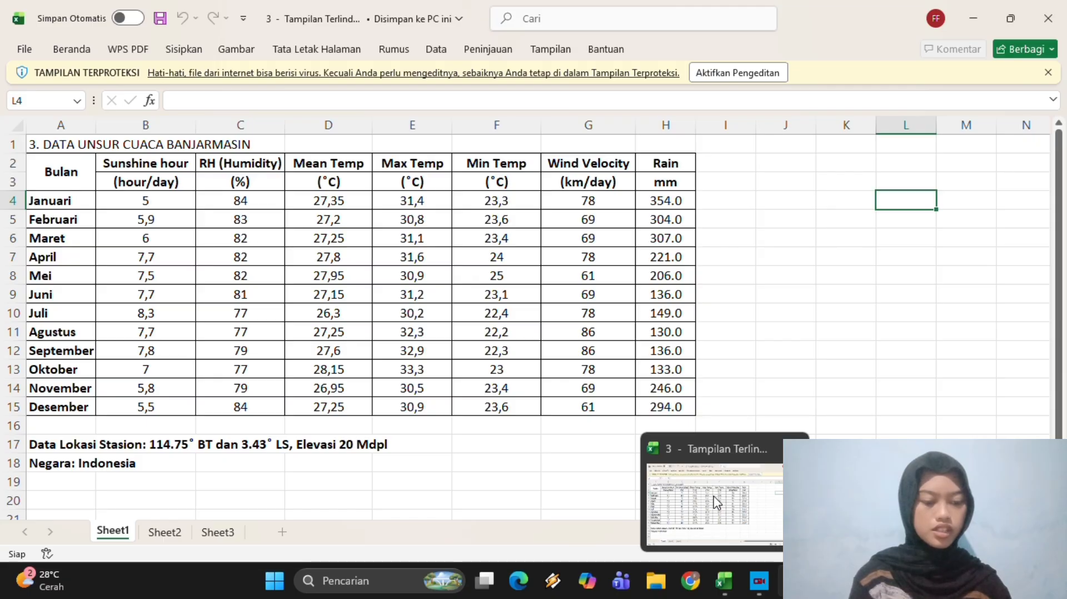
left_click(716, 588)
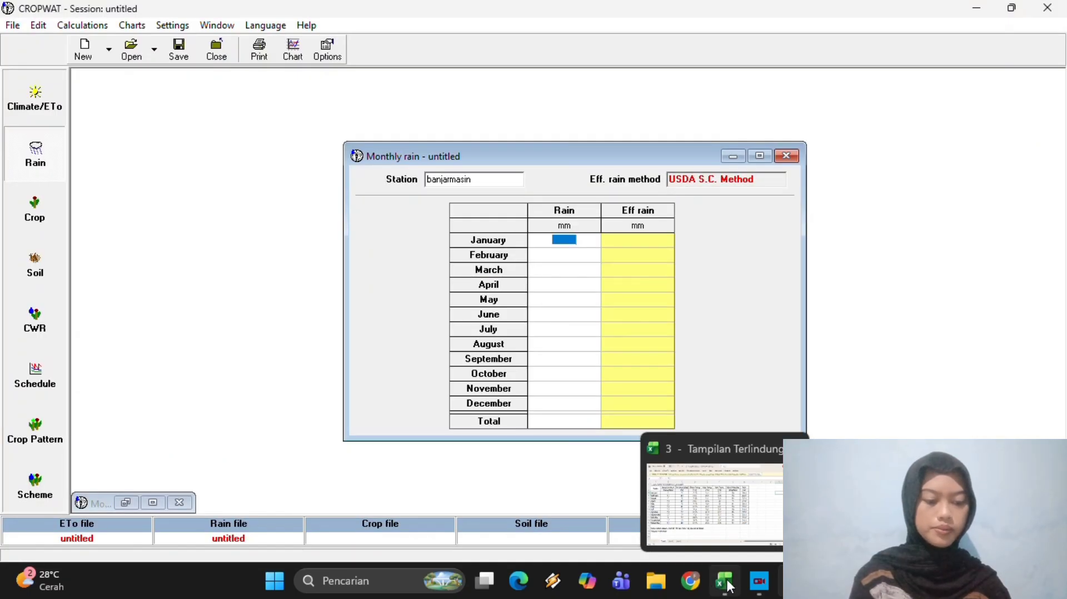
left_click(728, 583)
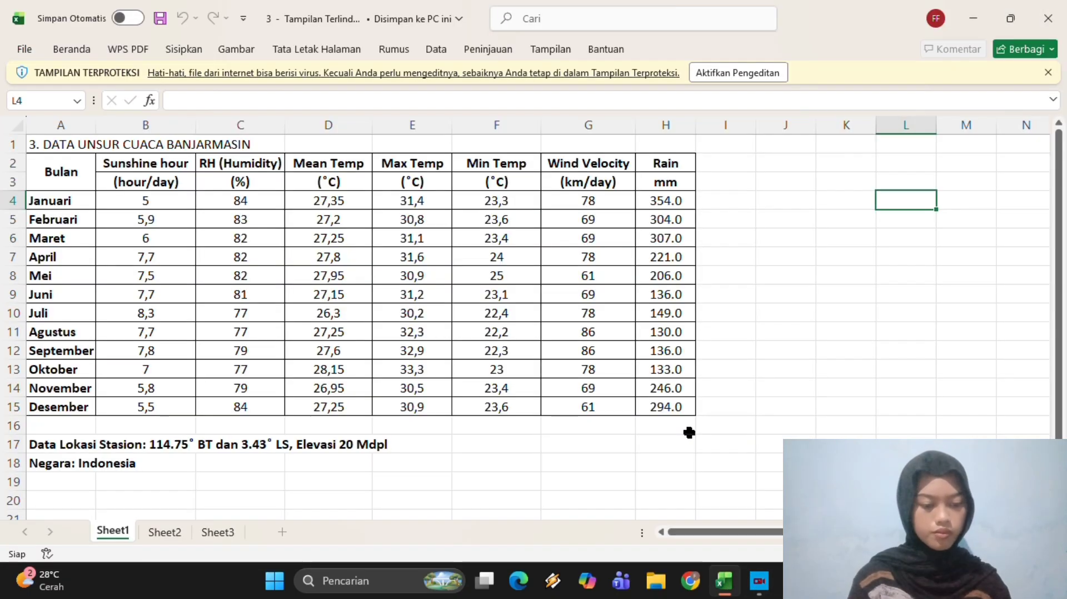
left_click(713, 570)
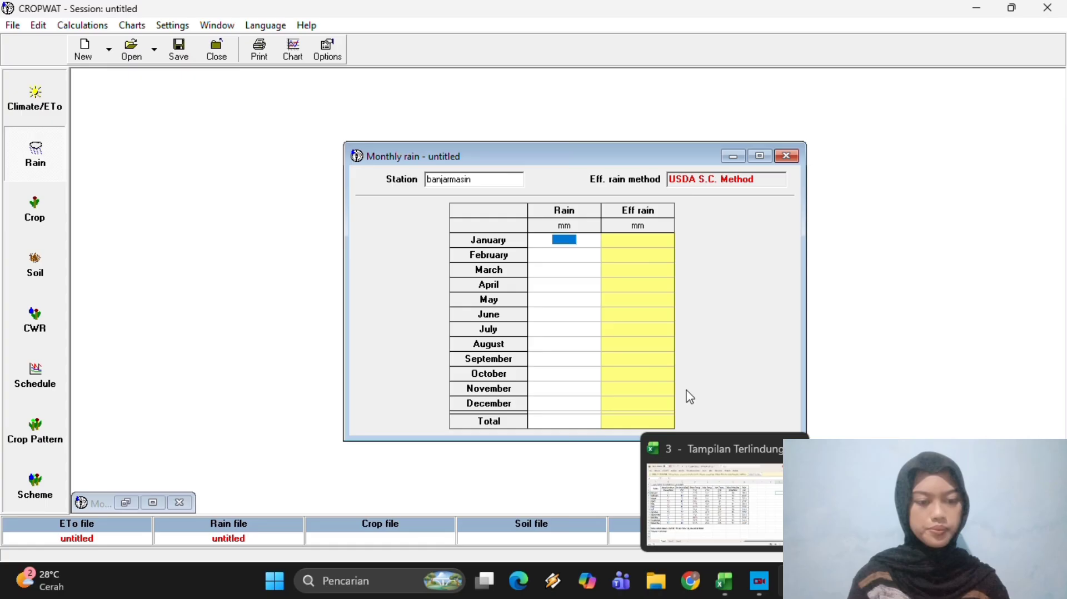
Enter the rainfall for January, February and March as 354, 304 and 307 mm.
left_click(566, 242)
type("35")
key("BackSpace")
key("BackSpace")
key("BackSpace")
key("BackSpace")
key("BackSpace")
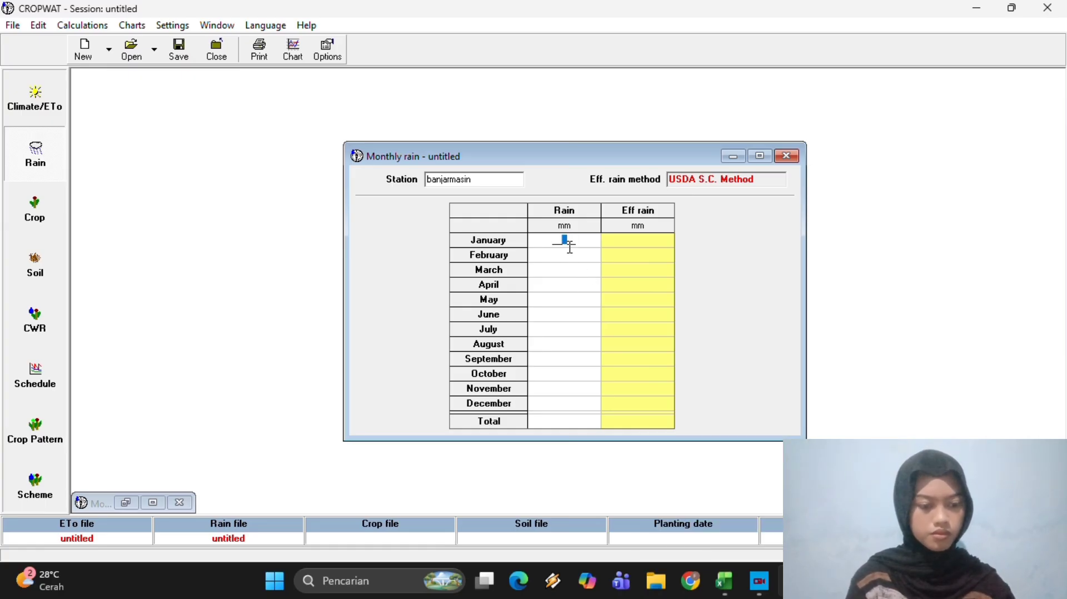
type("354")
left_click(571, 255)
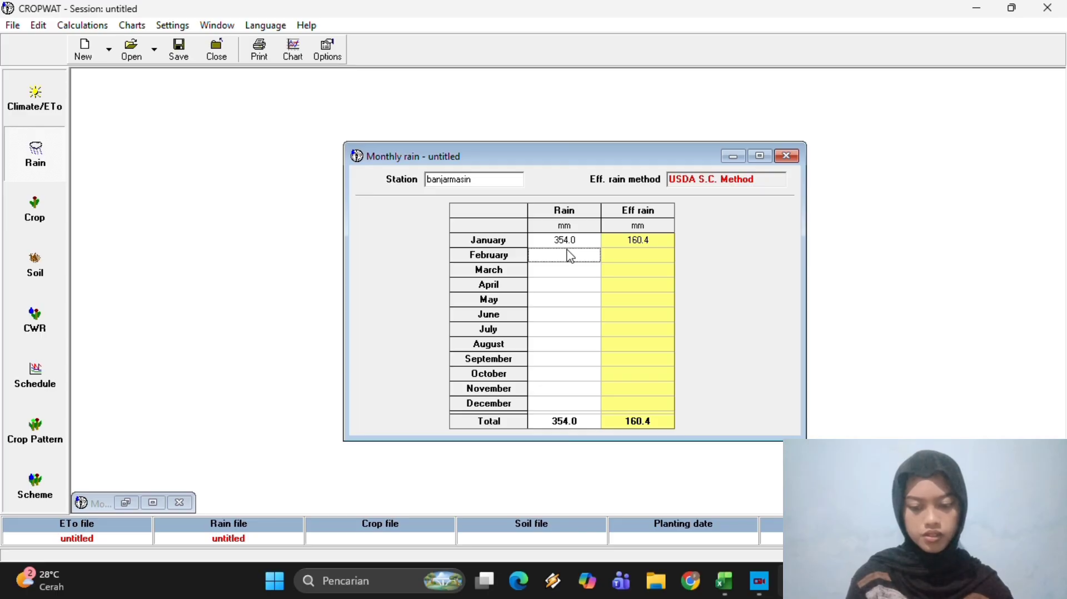
type("304")
left_click(570, 271)
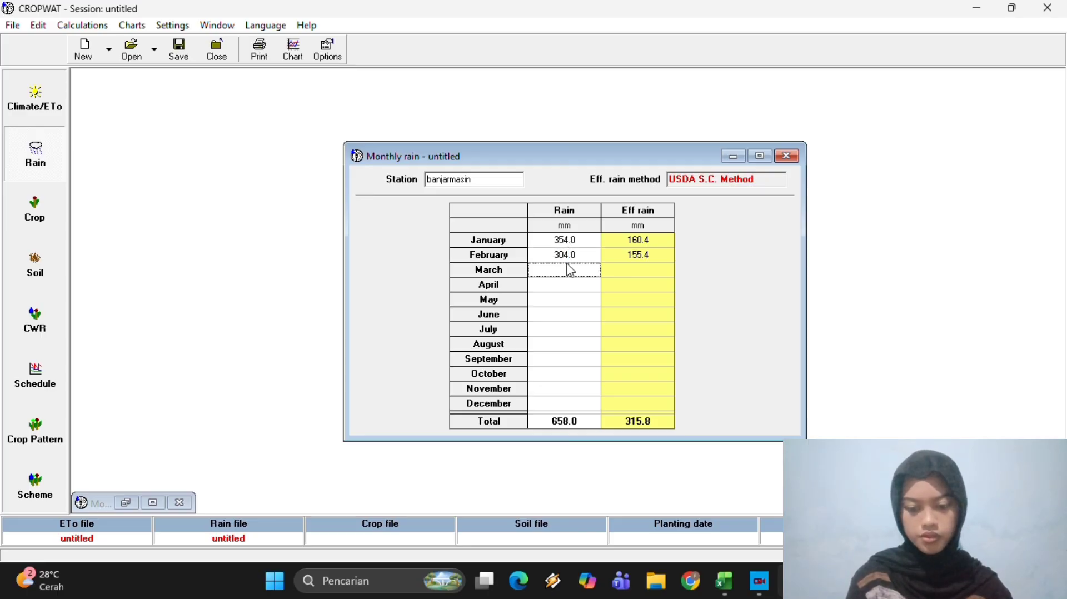
type("307")
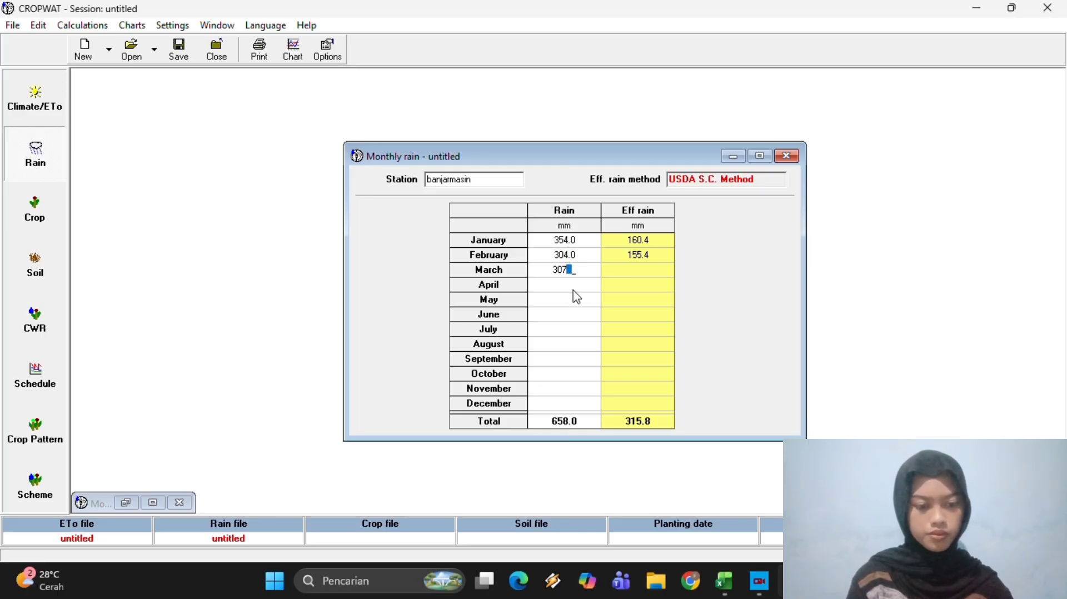
Enter the rainfall for April, May and June as 221, 206 and 136 mm.
left_click(574, 288)
type("22")
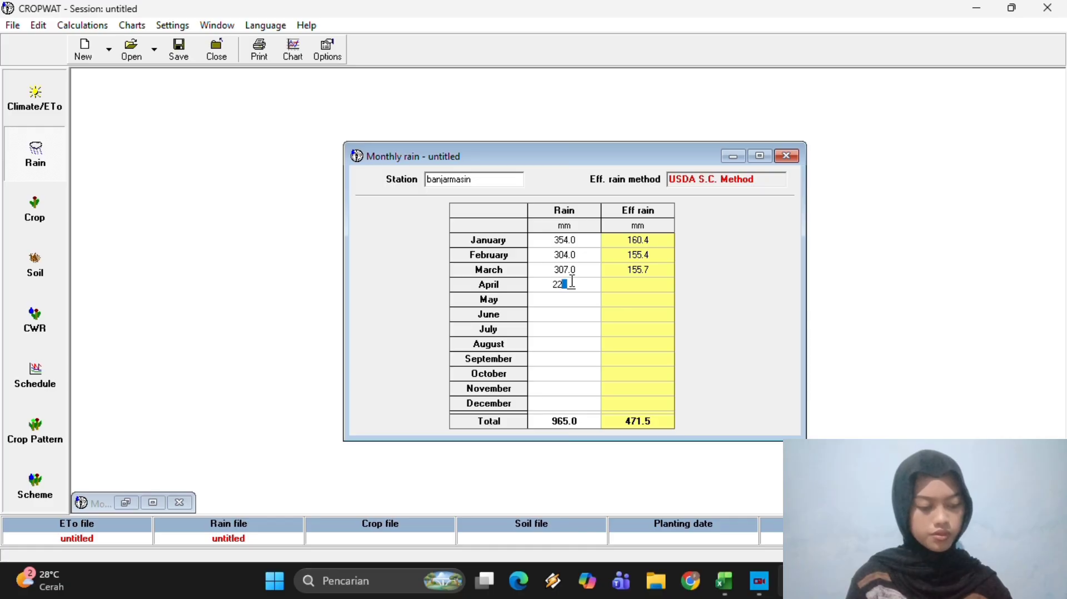
type(".")
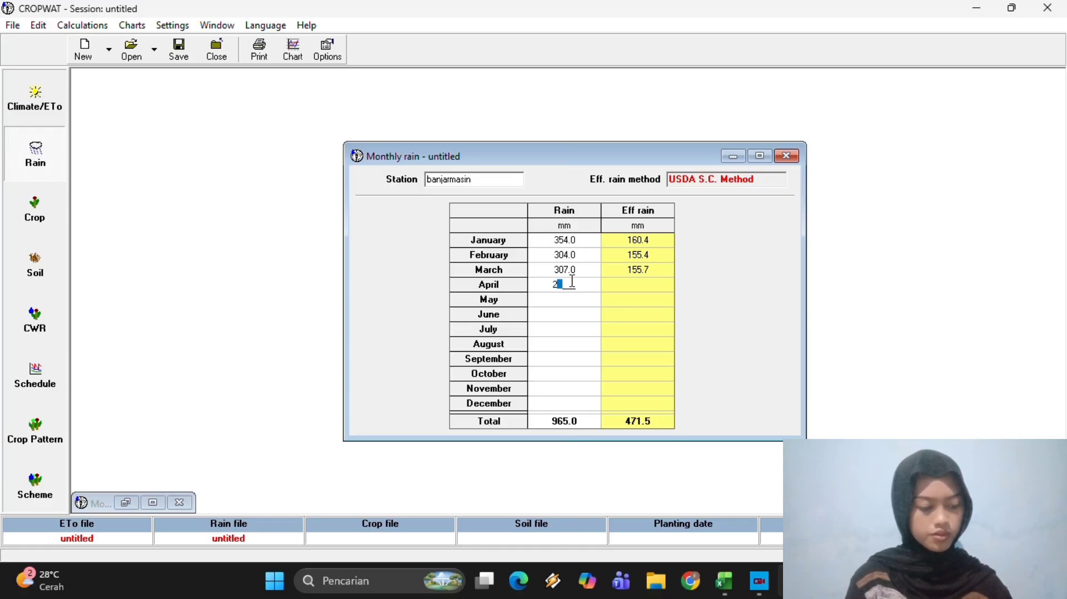
type("1")
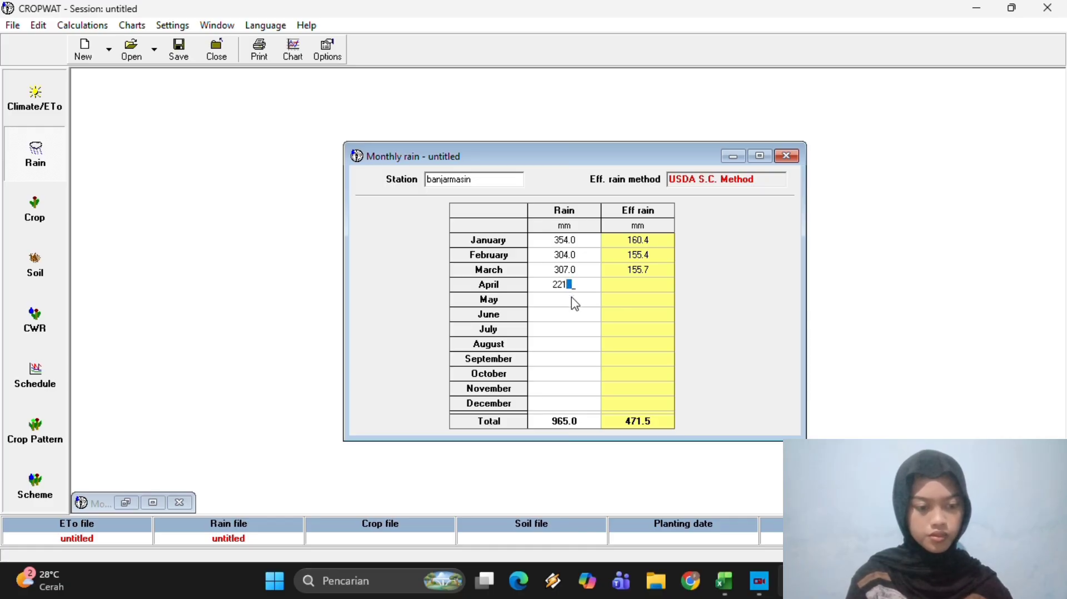
left_click(566, 307)
type("2")
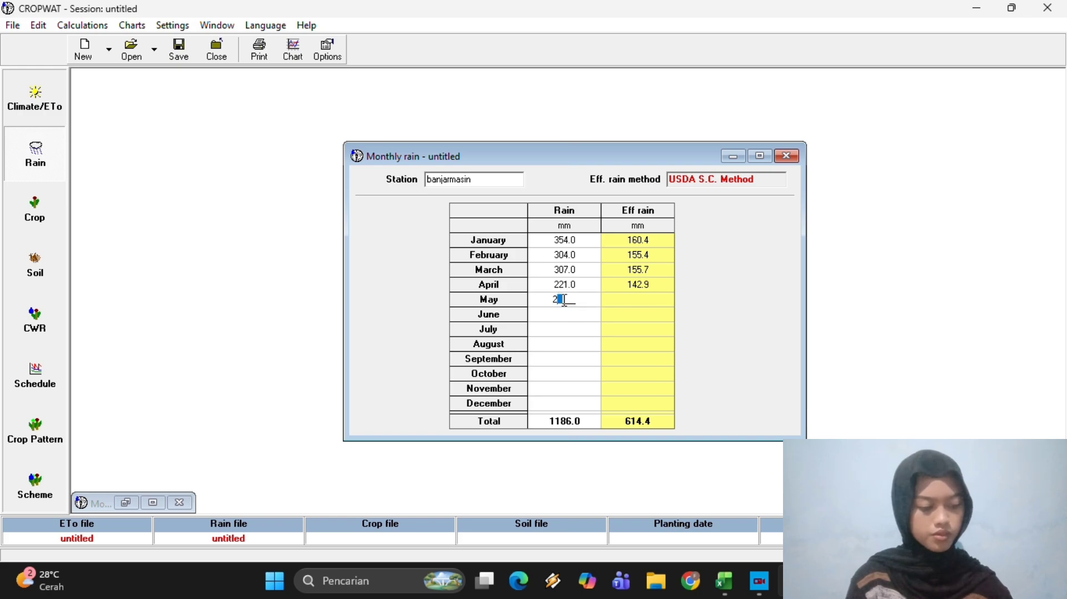
type("06")
left_click(563, 315)
type("136")
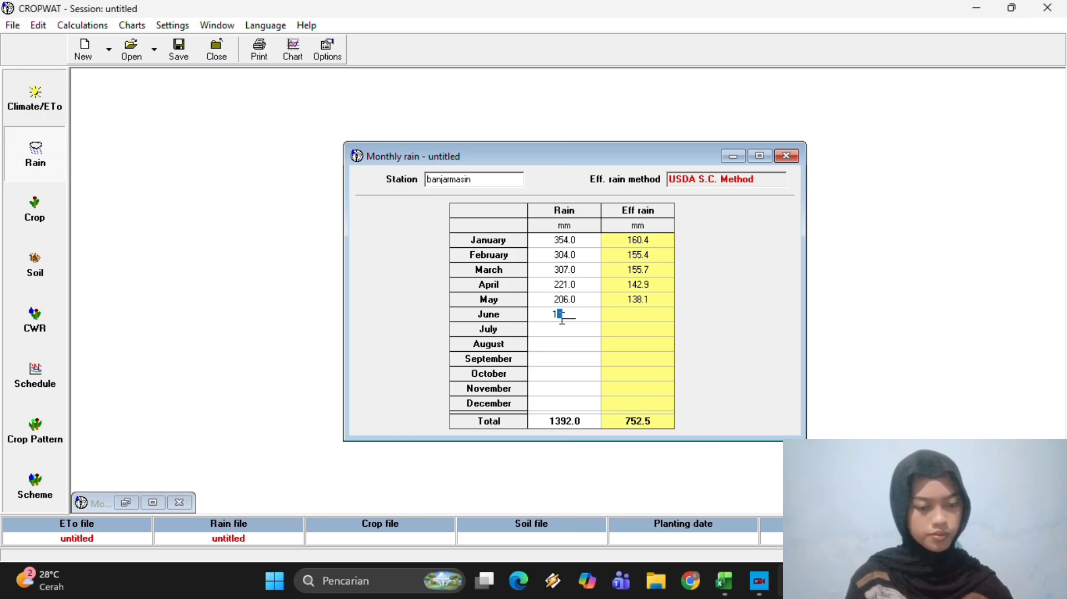
Enter the rainfall for July and August as 149 and 130 mm.
left_click(572, 332)
type("149")
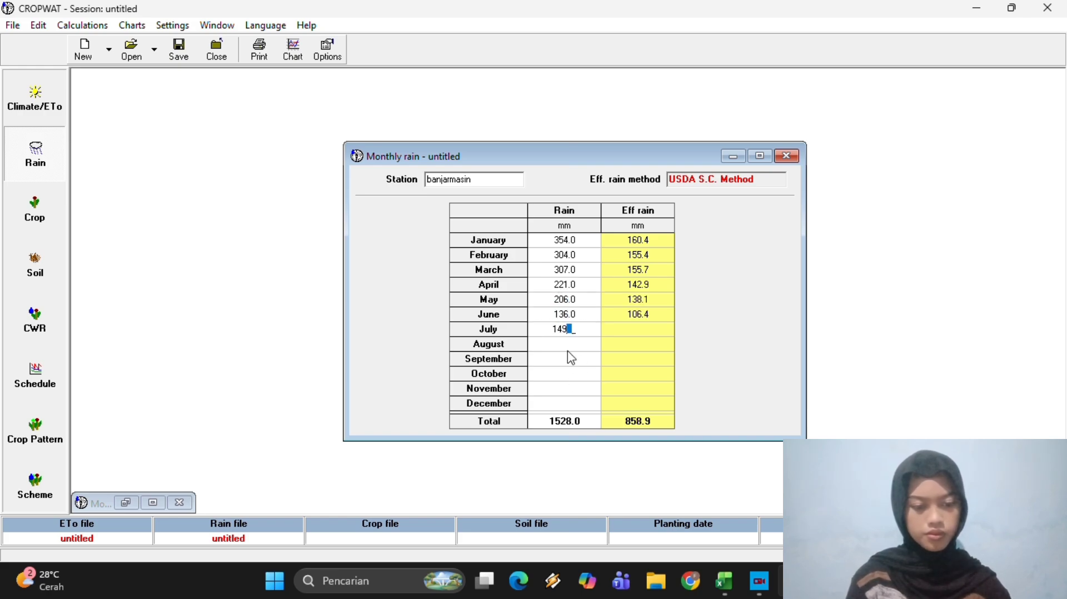
left_click(568, 350)
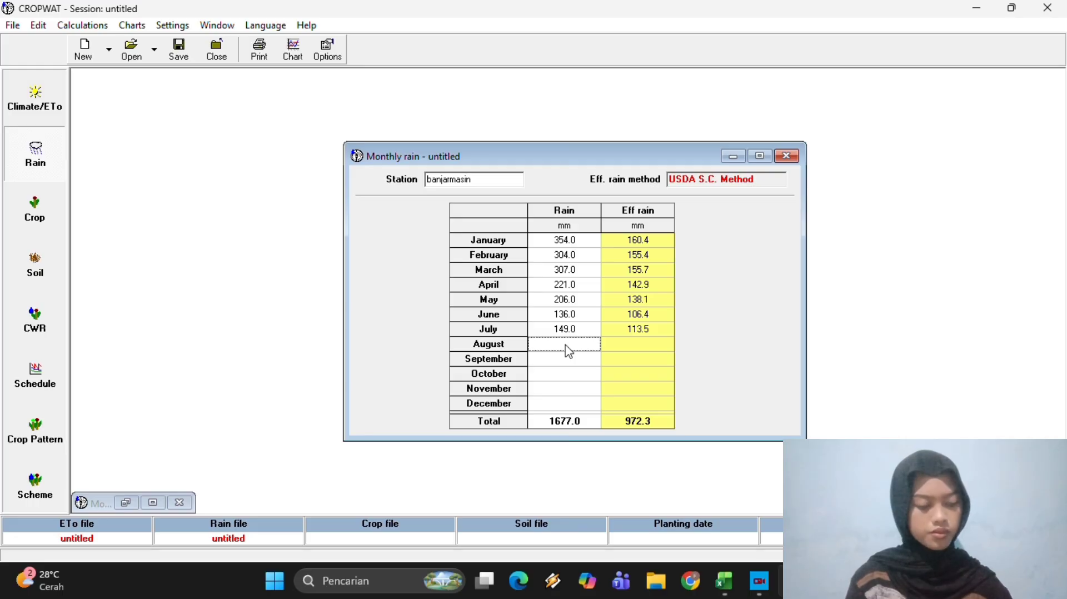
type("130")
left_click(568, 361)
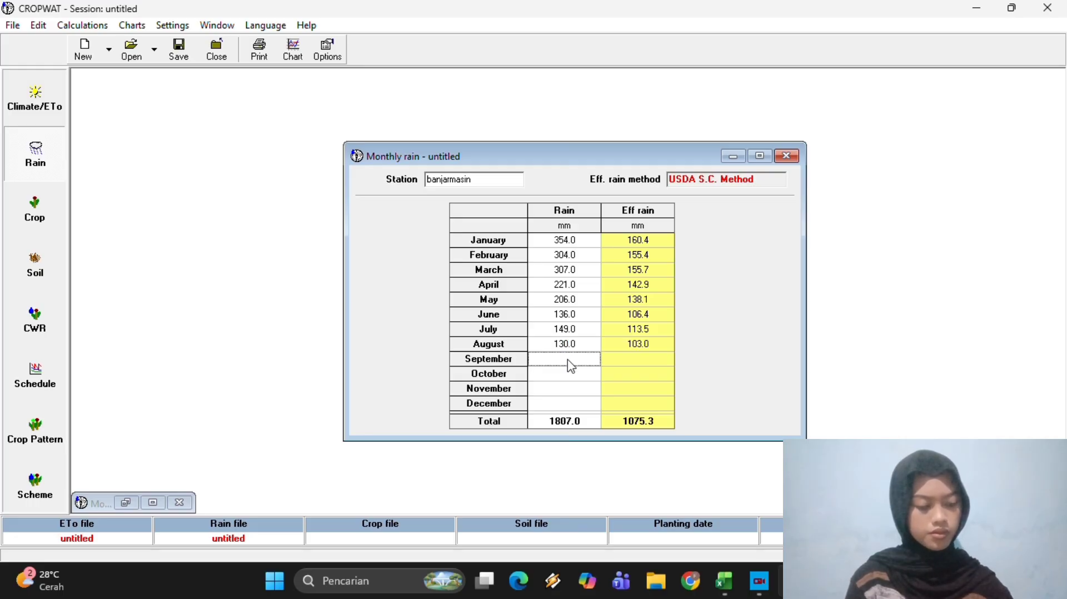
Enter the rainfall for September, October, November and December as 136, 133, 246 and 294 mm, and minimize the rain table.
type("136")
left_click(570, 374)
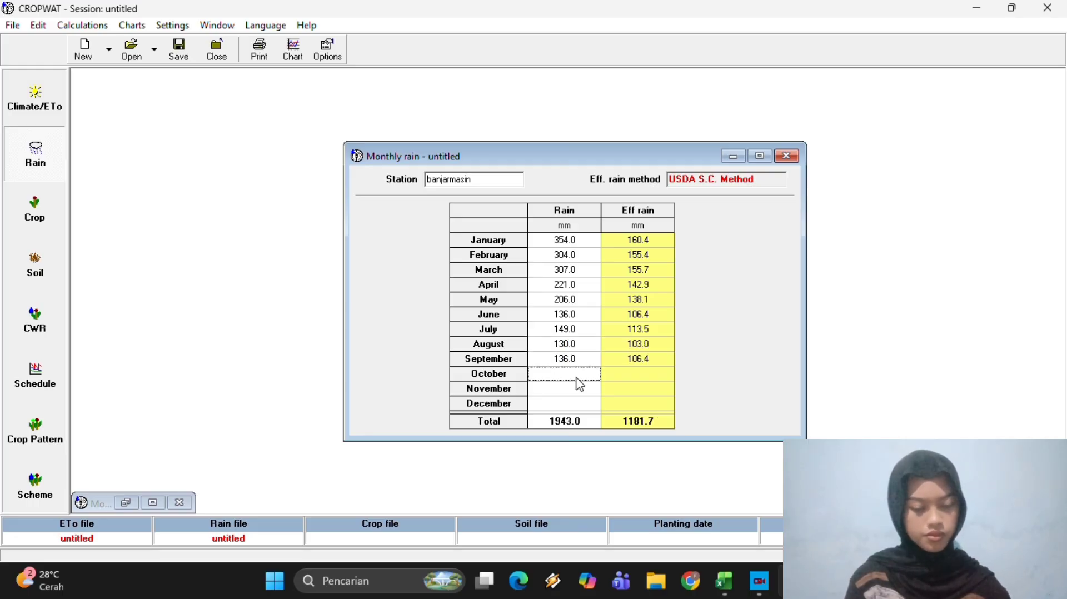
type("133")
left_click(572, 389)
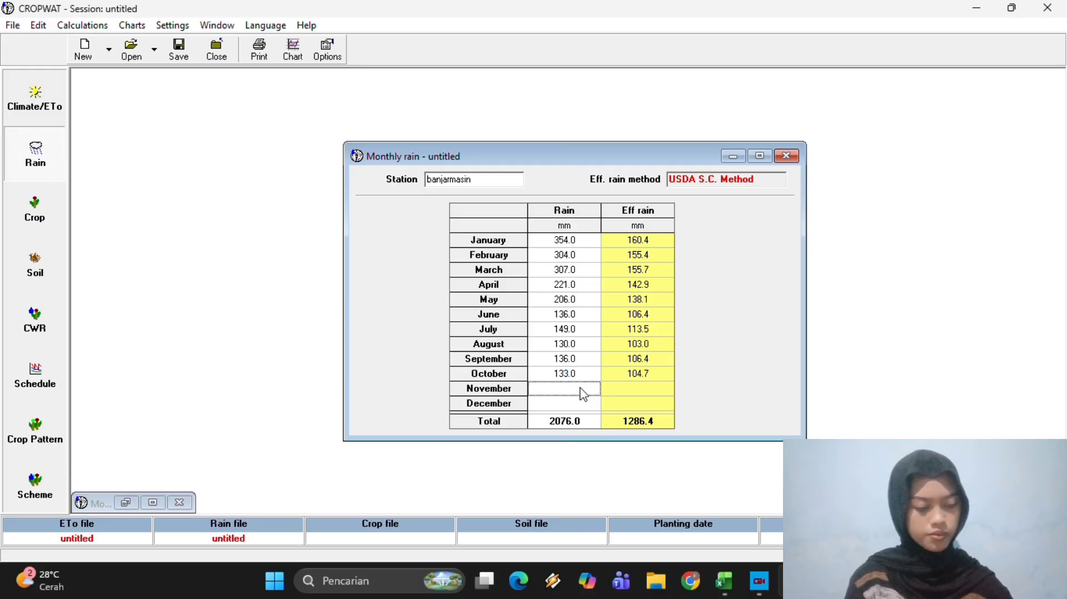
type("246")
left_click(567, 406)
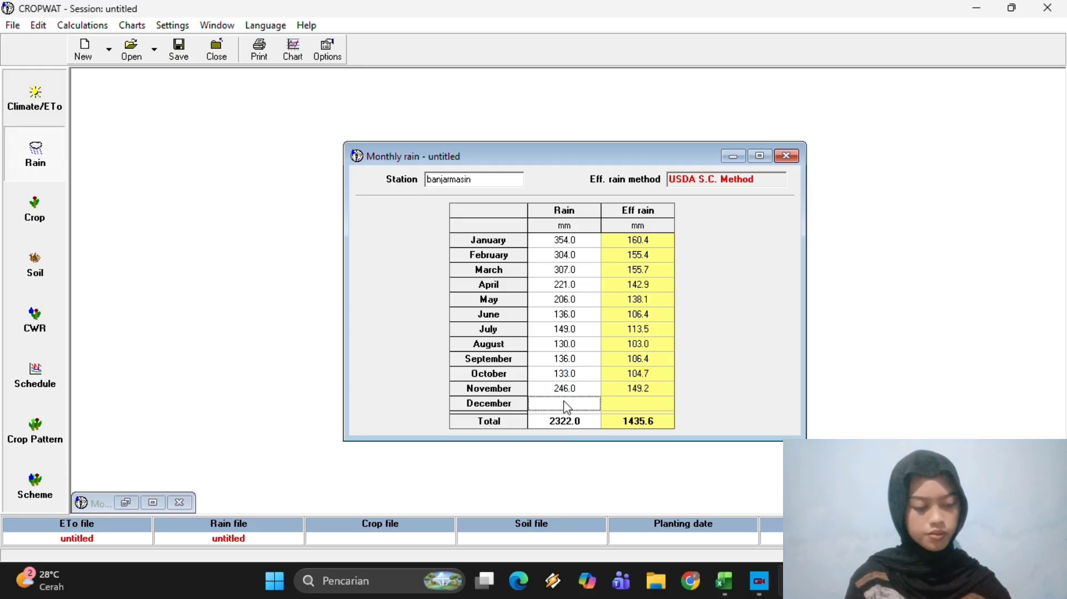
type("294")
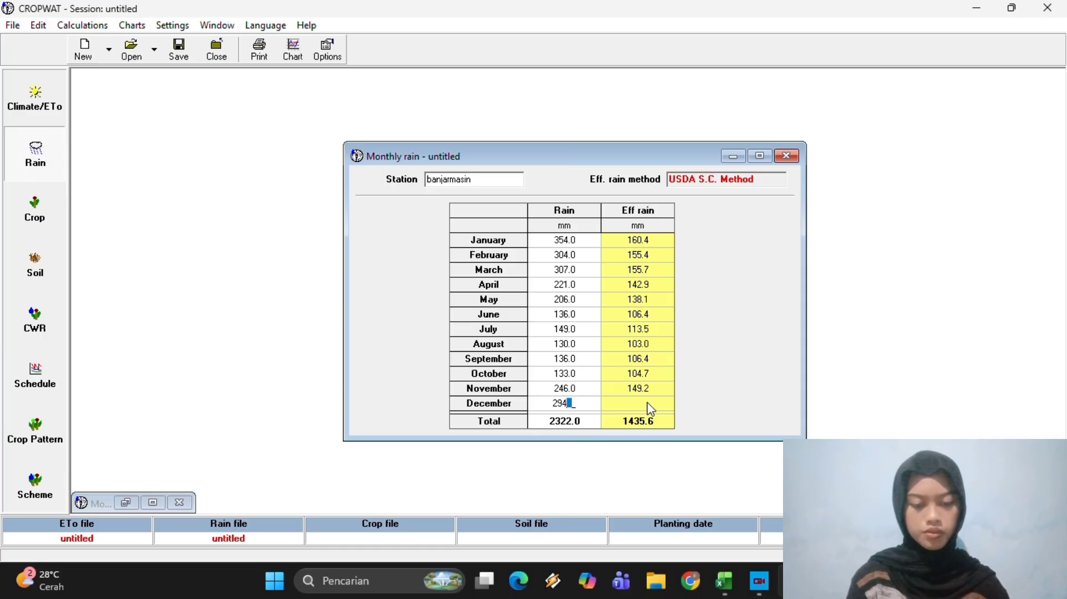
left_click(608, 364)
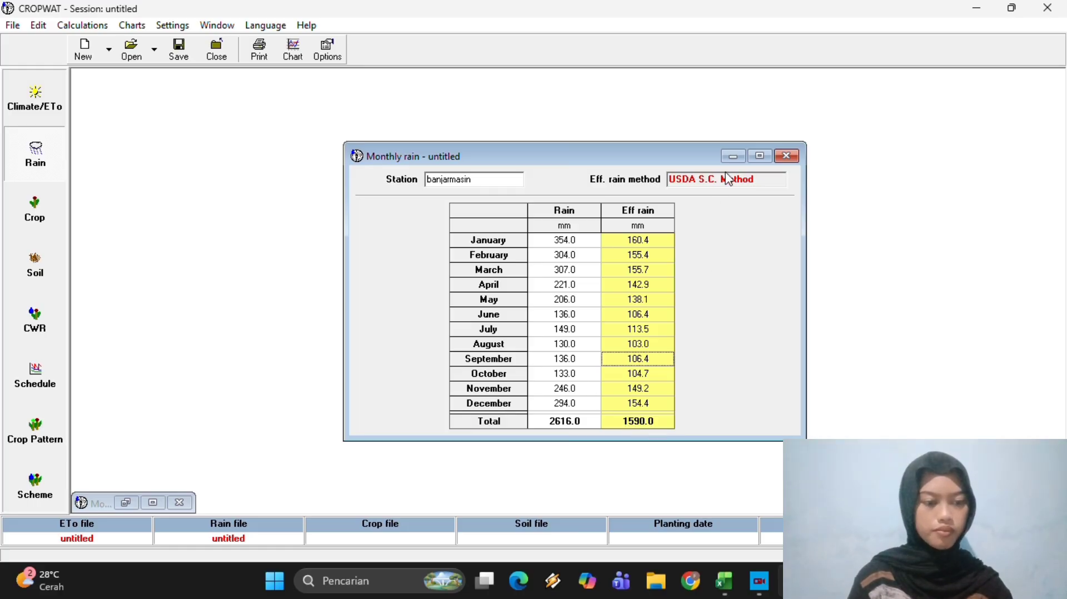
left_click(733, 157)
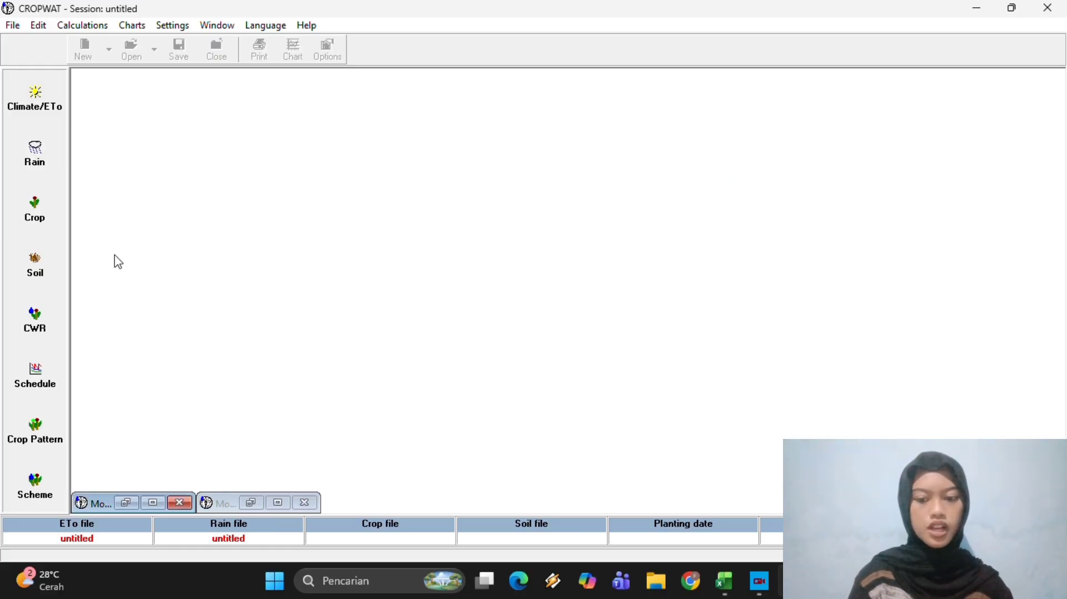
Load the crop data from the MAIZE.CRO file in the FAO crops folder.
left_click(36, 262)
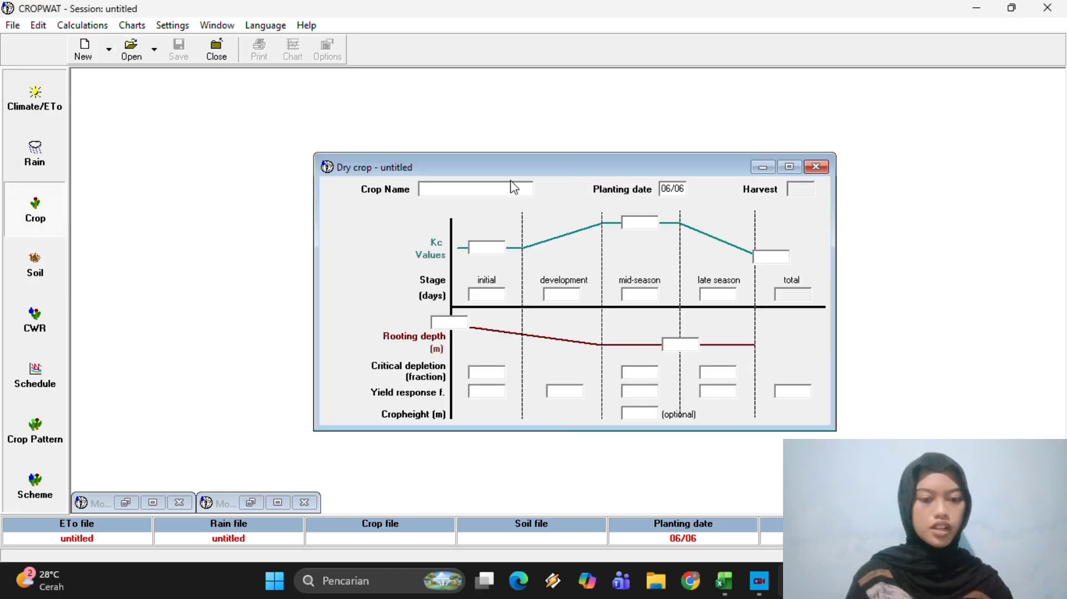
left_click(129, 59)
scroll(443, 244, "down", 1)
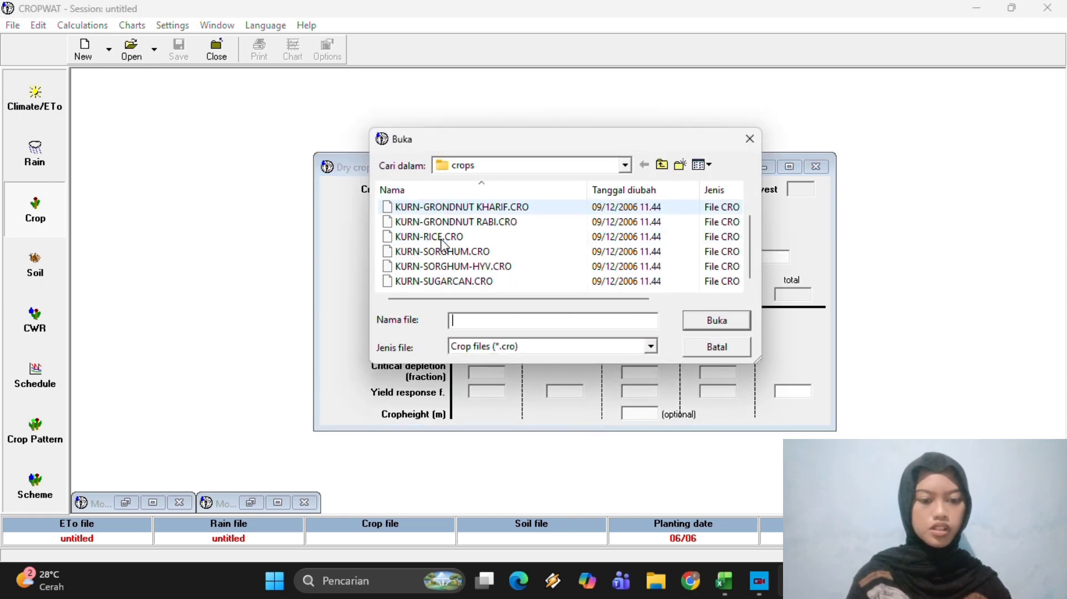
scroll(445, 267, "up", 1)
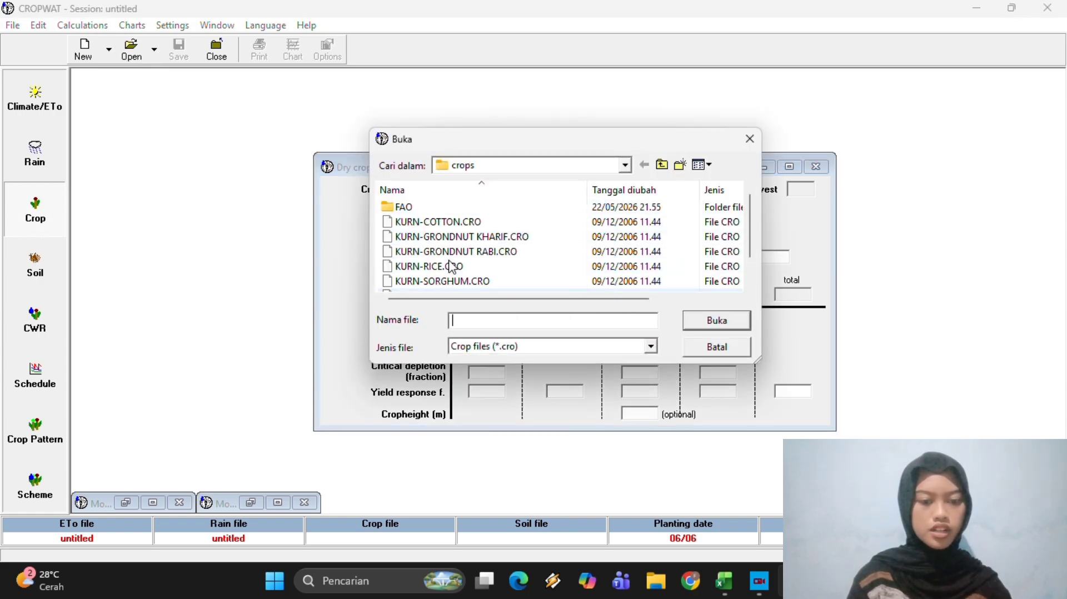
double_click(444, 212)
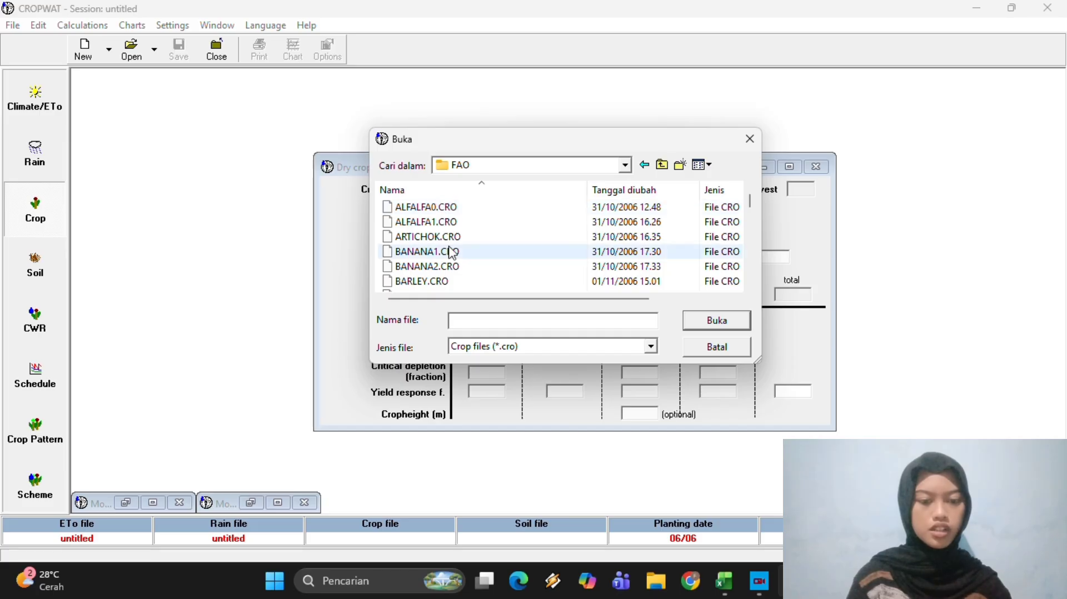
scroll(451, 253, "down", 5)
scroll(453, 253, "down", 3)
scroll(452, 253, "up", 2)
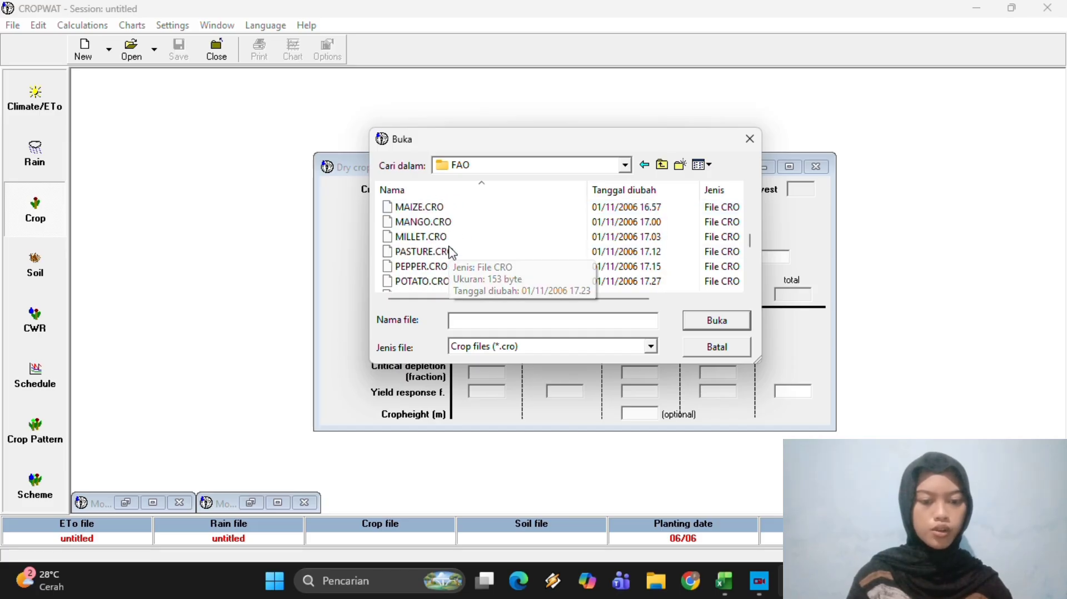
left_click(448, 208)
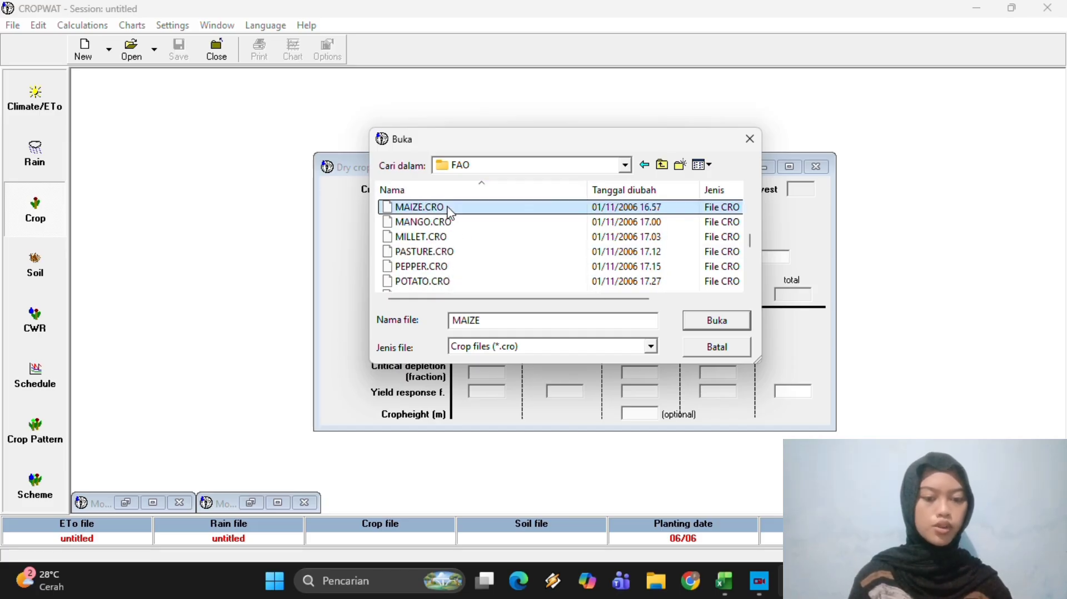
left_click(709, 327)
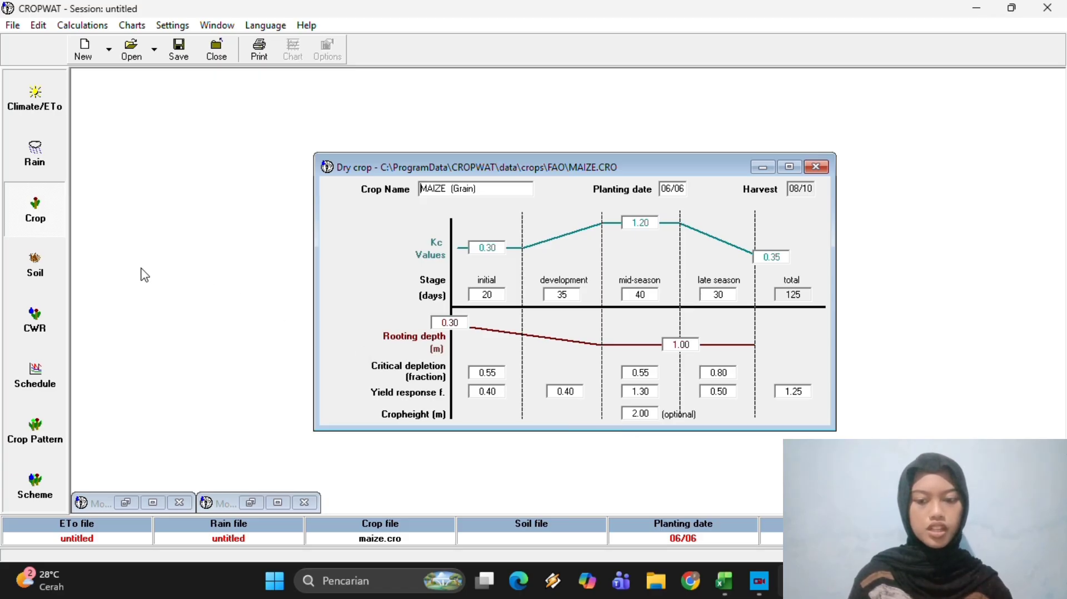
Load the soil data from BLACK CLAY SOIL.SOI, minimizing the crop and soil windows to clear the workspace.
left_click(46, 269)
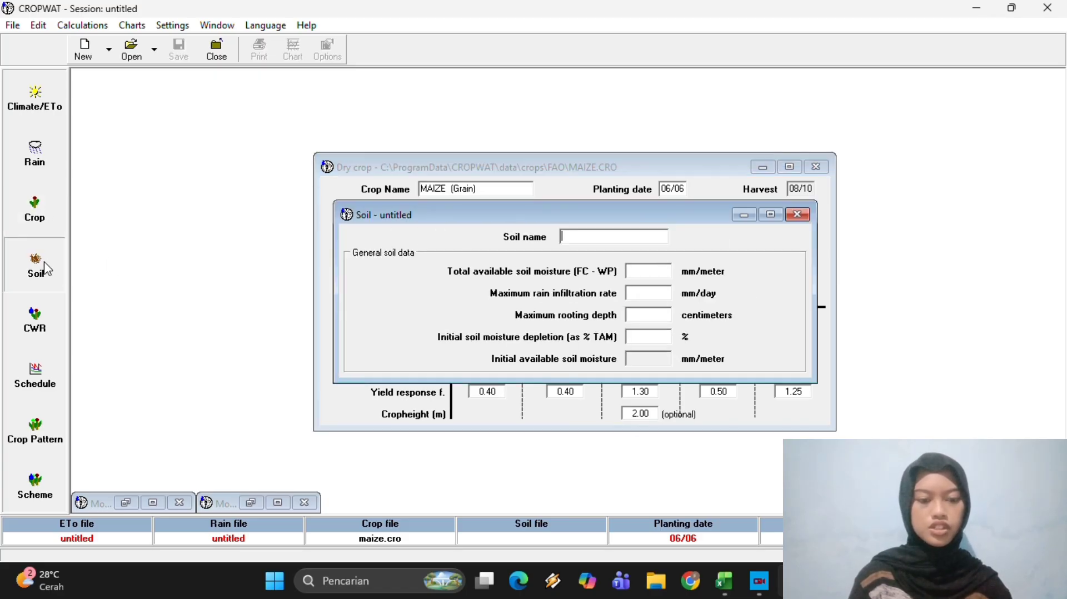
left_click(770, 169)
left_click(770, 168)
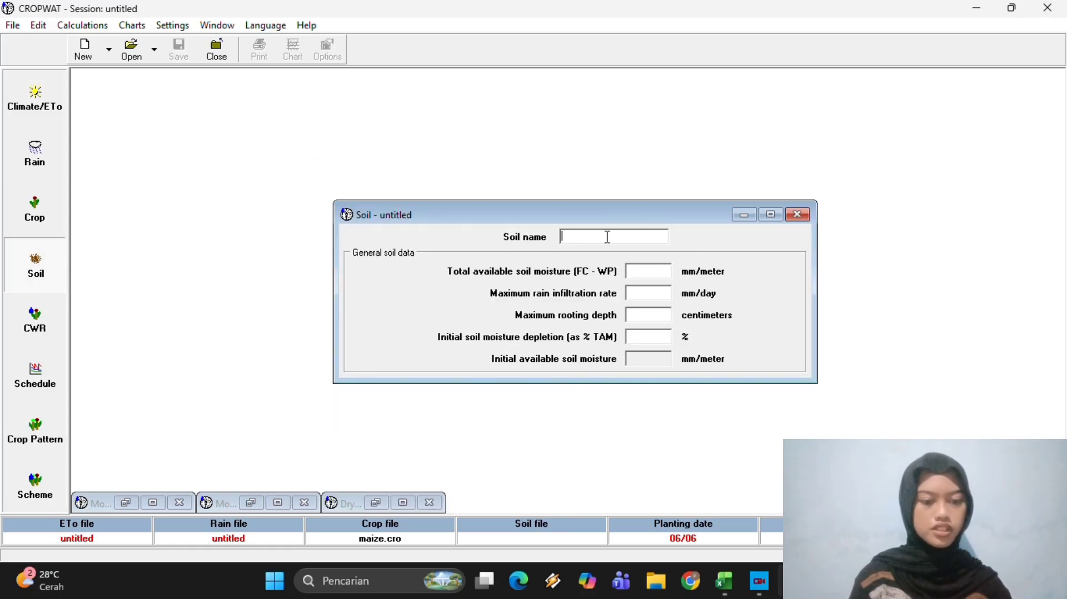
left_click(132, 55)
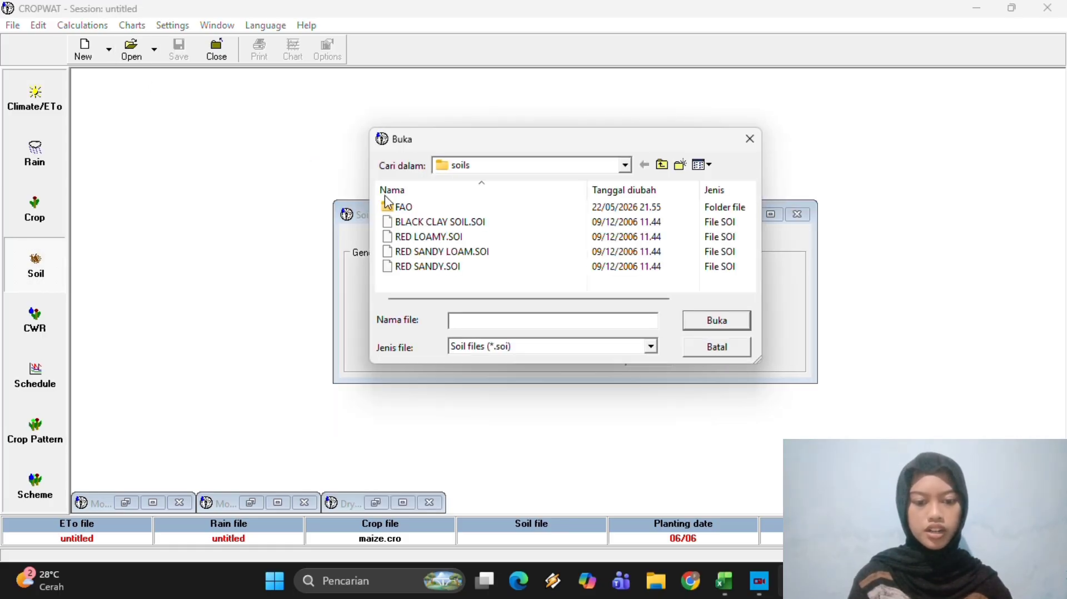
left_click(443, 225)
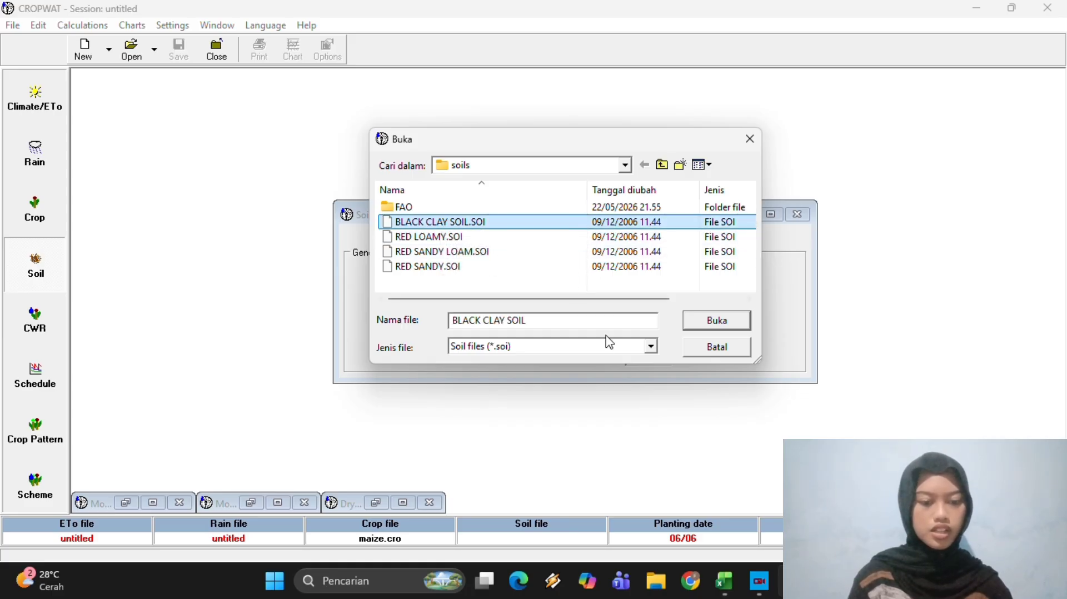
left_click(699, 327)
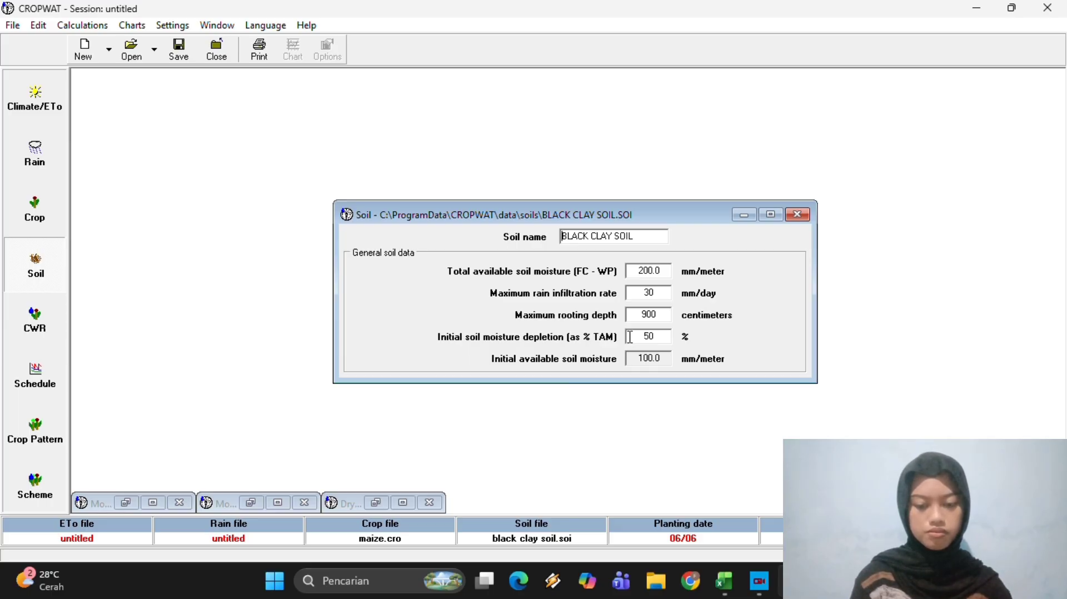
left_click(744, 215)
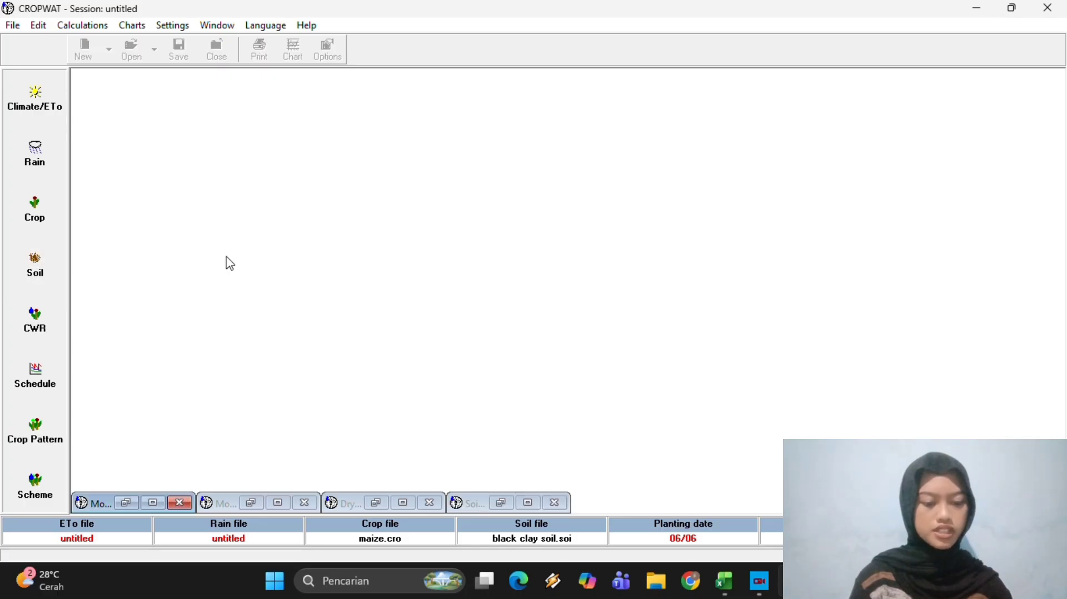
Calculate the crop water requirements for maize, review the decade-by-decade table and minimize it.
left_click(41, 315)
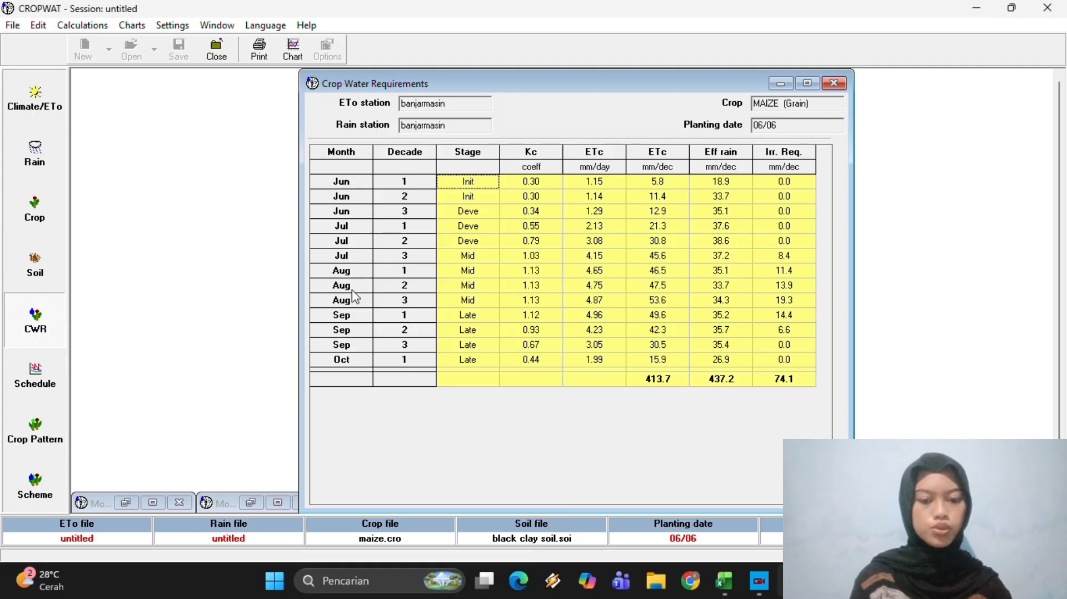
scroll(364, 351, "down", 5)
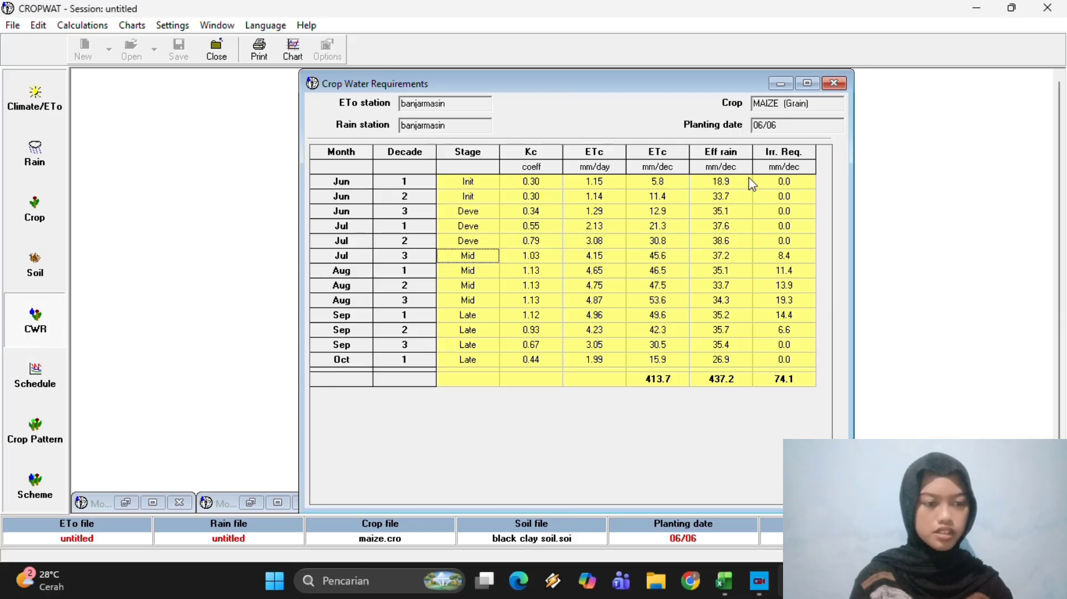
left_click(780, 85)
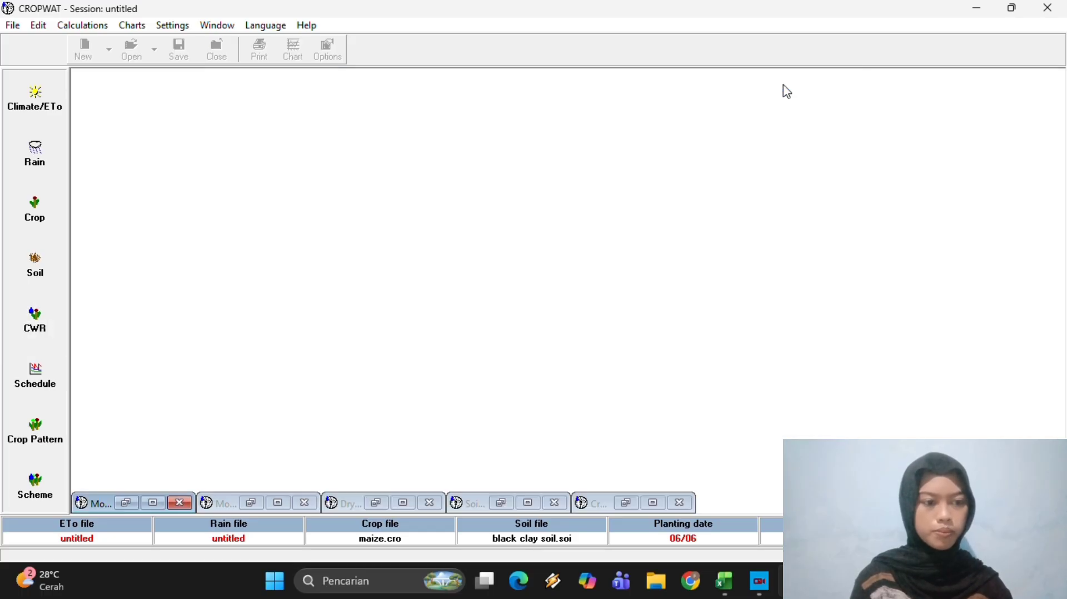
Generate the crop irrigation schedule for maize, examine its totals and yield reductions, and minimize it.
left_click(34, 387)
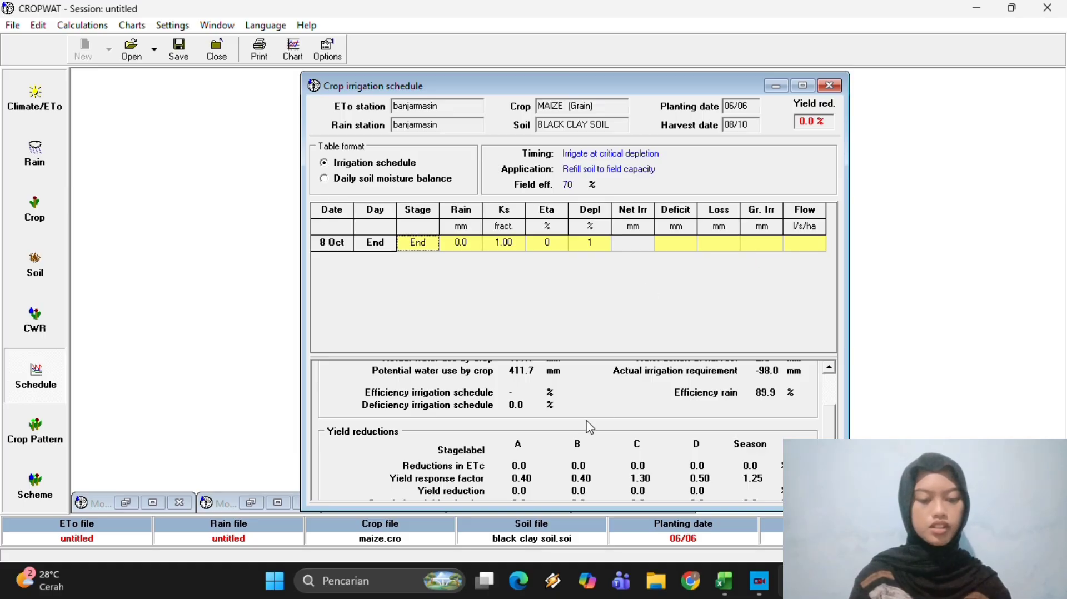
left_click(829, 367)
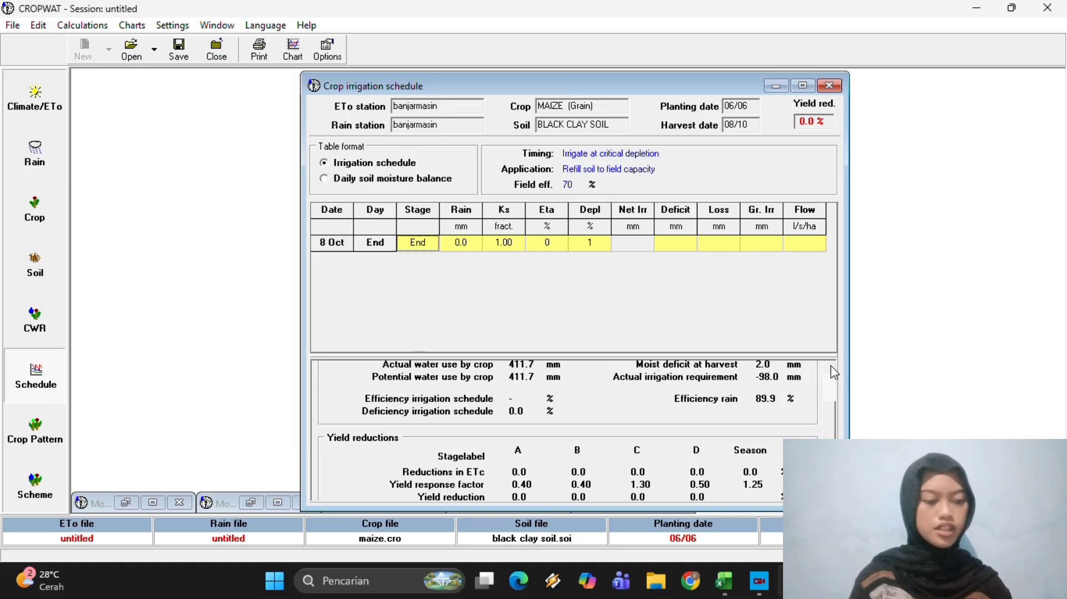
left_click(830, 369)
left_click(830, 368)
left_click(830, 369)
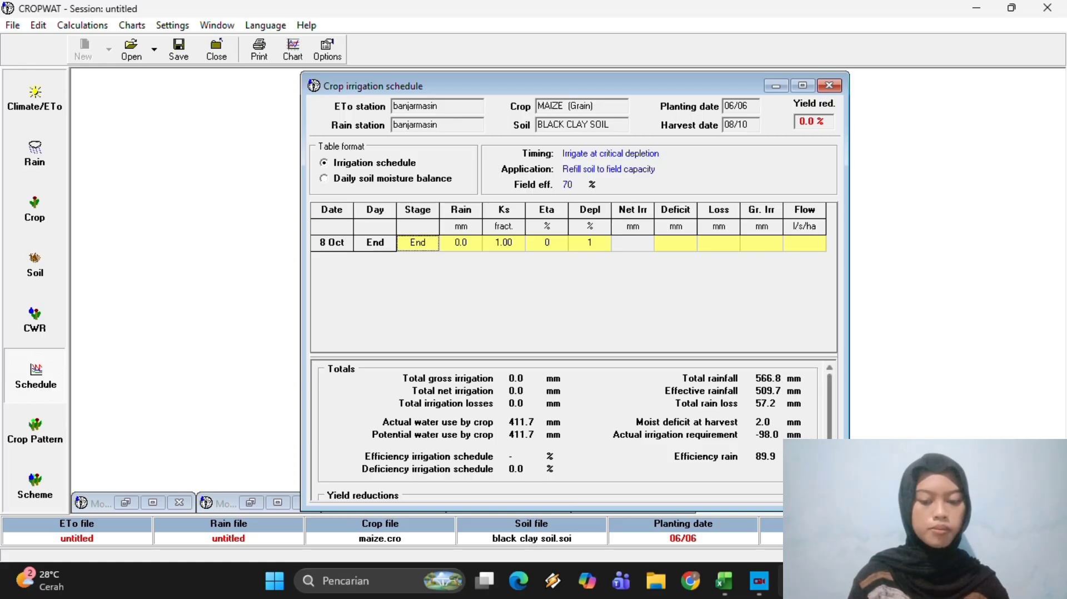
scroll(566, 428, "down", 5)
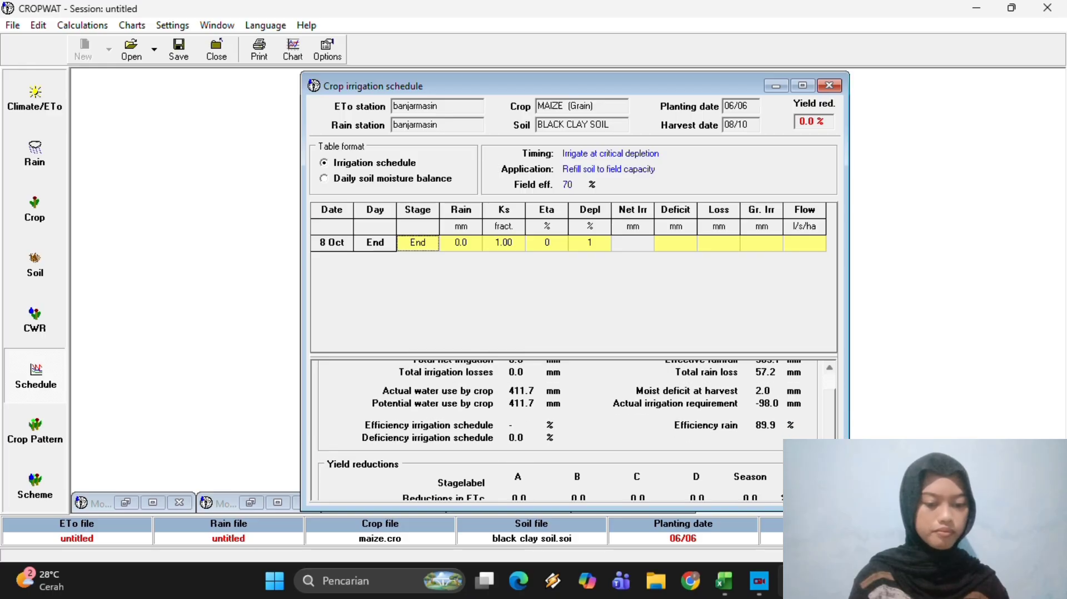
scroll(567, 428, "down", 2)
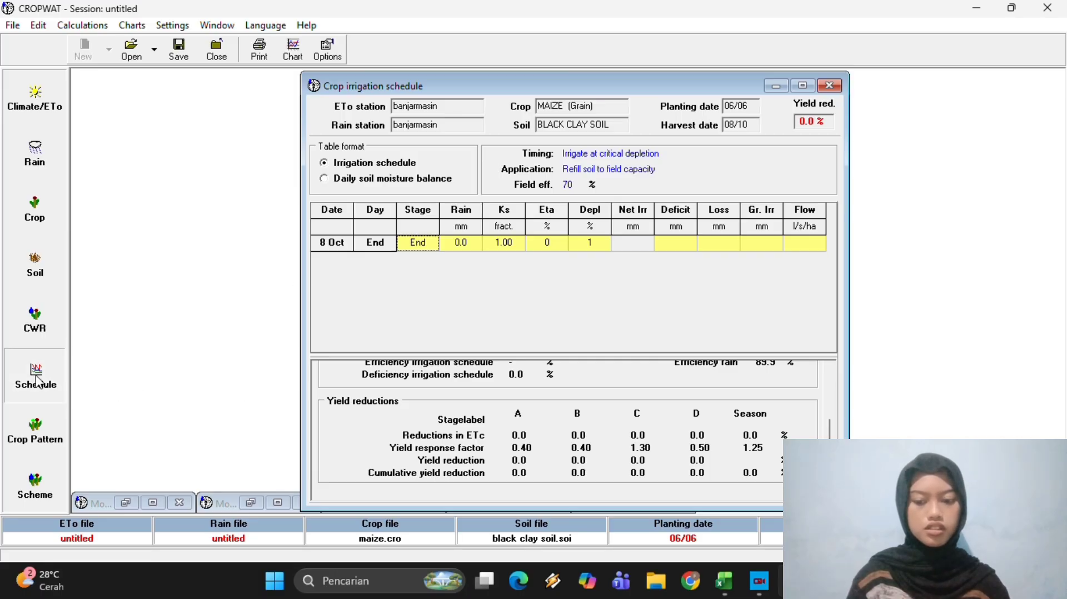
left_click(778, 87)
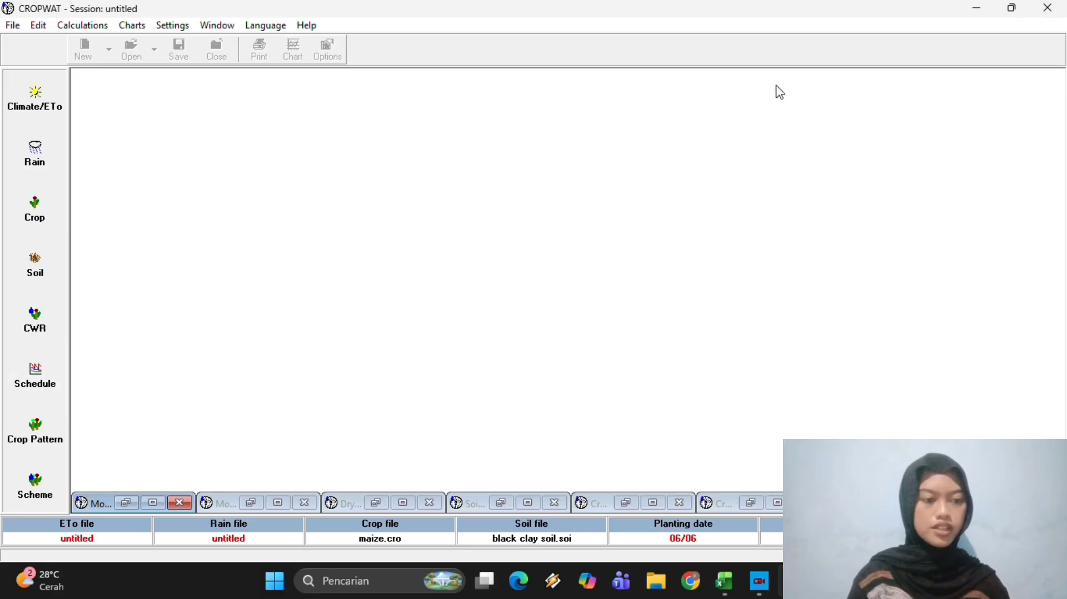
left_click(13, 385)
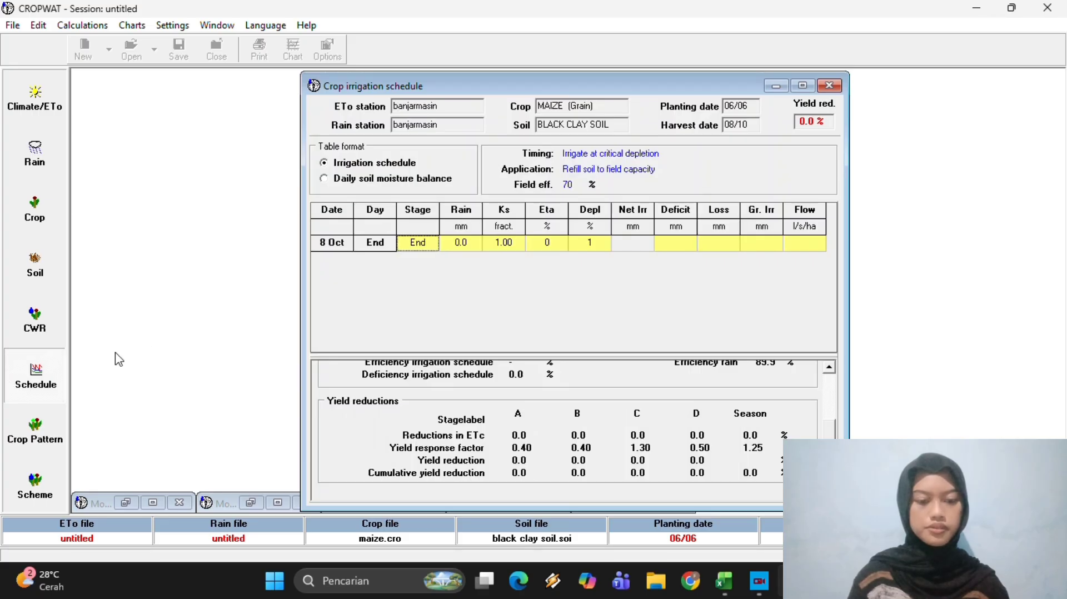
left_click(781, 88)
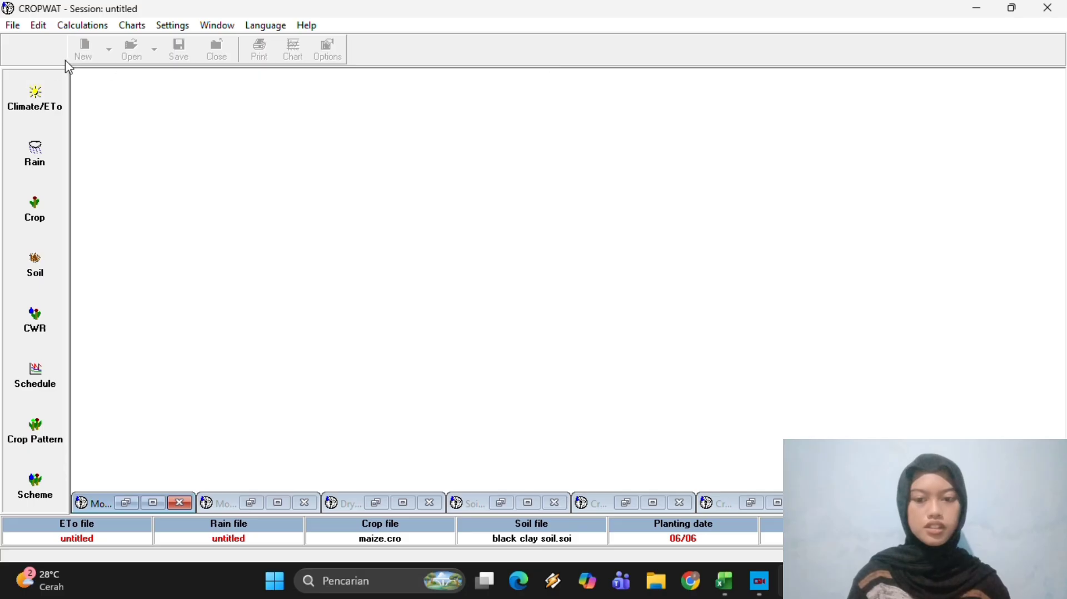
Reopen the monthly Penman-Monteith ETo table for Banjarmasin.
left_click(36, 97)
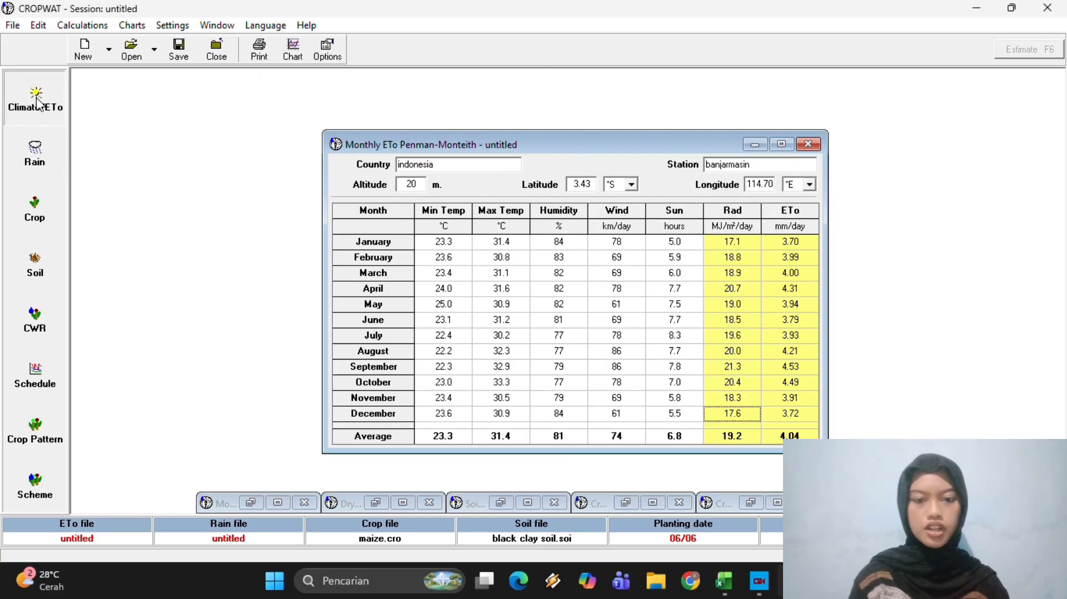